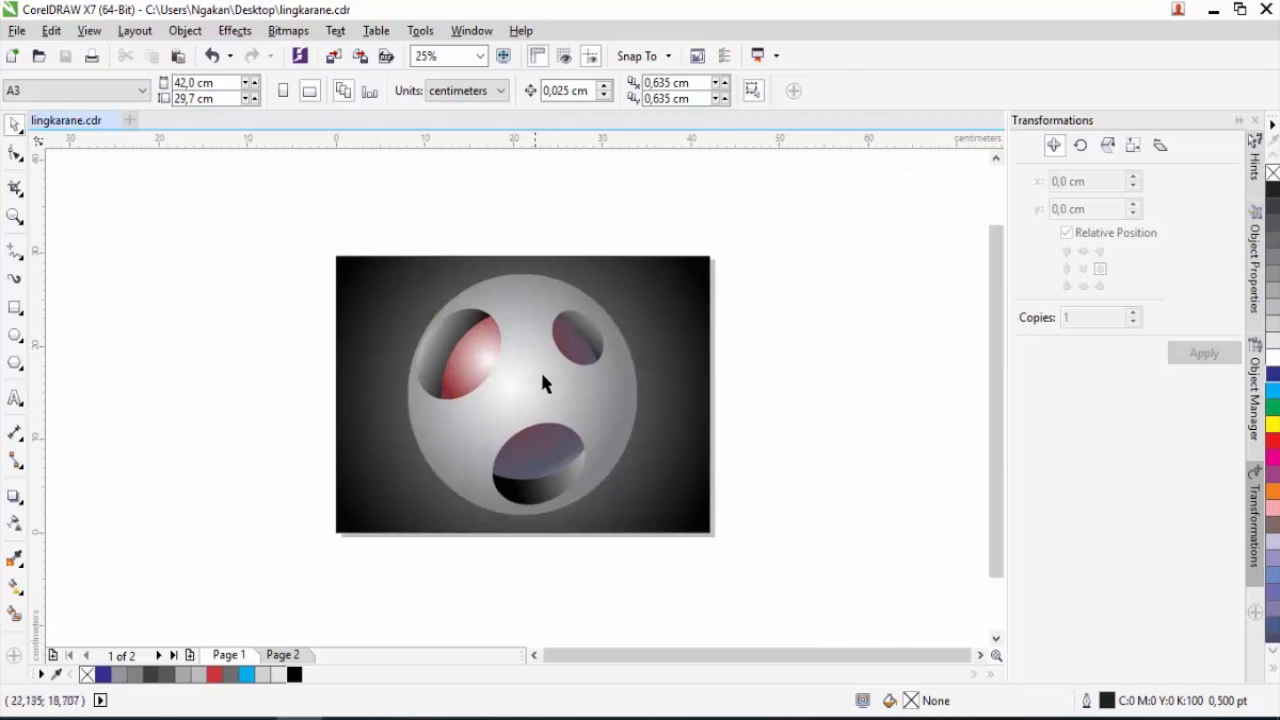
# Step: Look over the finished sphere artwork on page 2, zooming in on its openings, and return to page 1
pyautogui.press('pagedown')
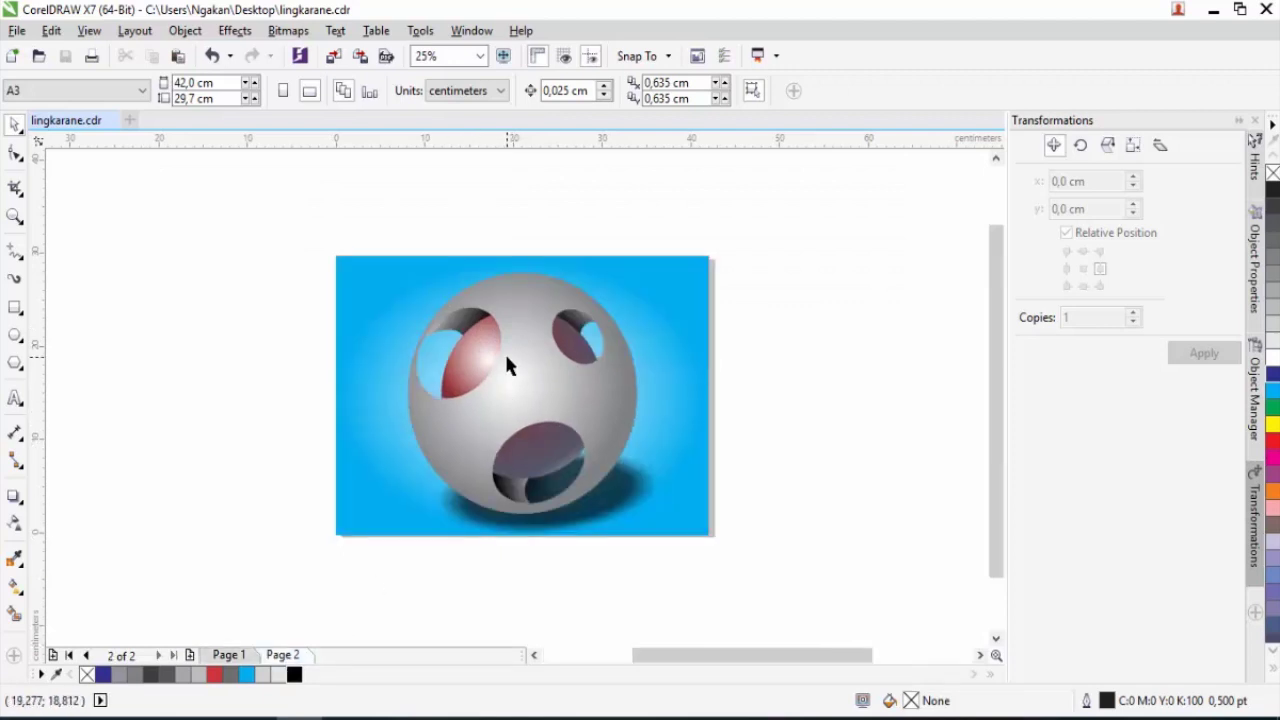
pyautogui.scroll(1, 505, 350)
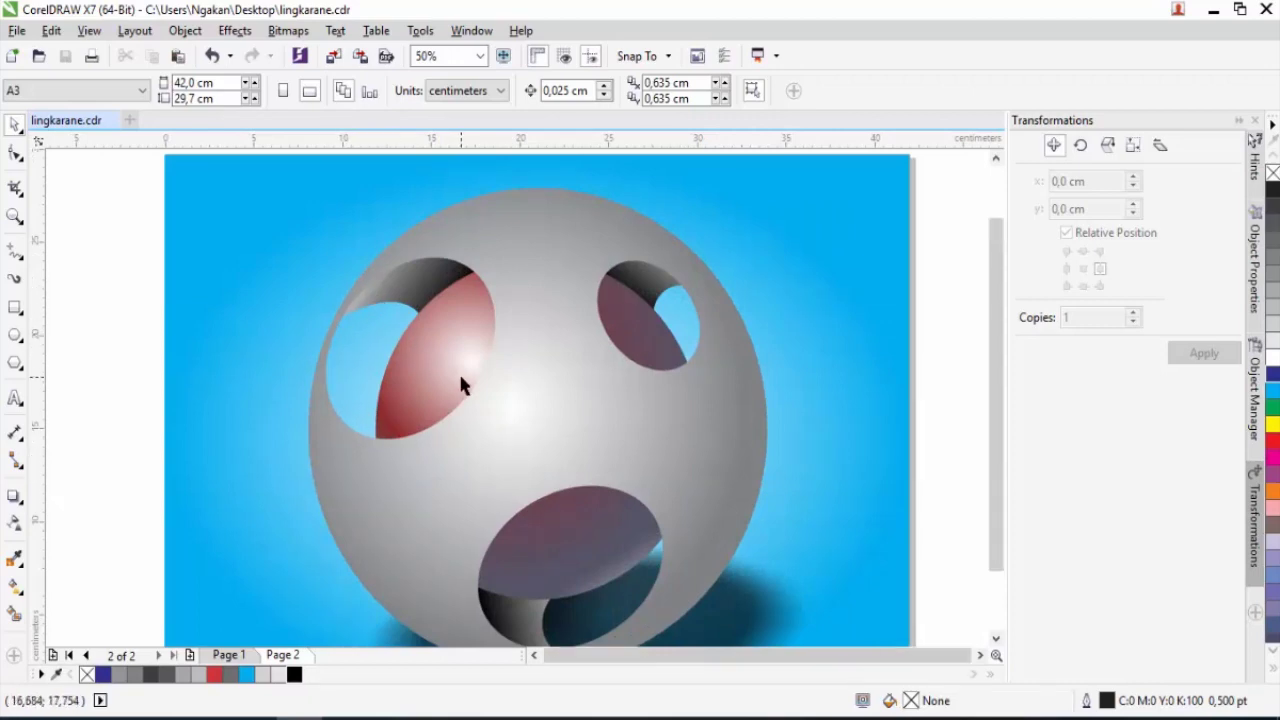
pyautogui.scroll(-1, 462, 385)
pyautogui.scroll(1, 450, 390)
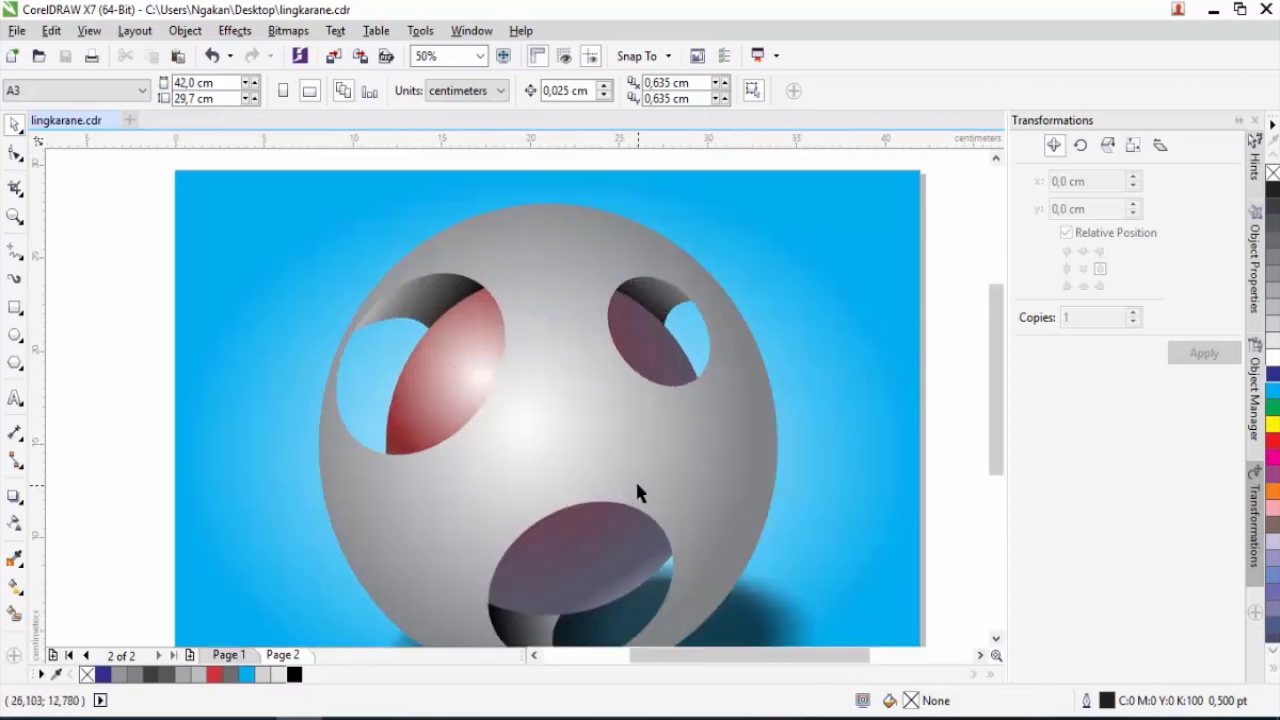
pyautogui.scroll(-1, 549, 449)
pyautogui.click(230, 655)
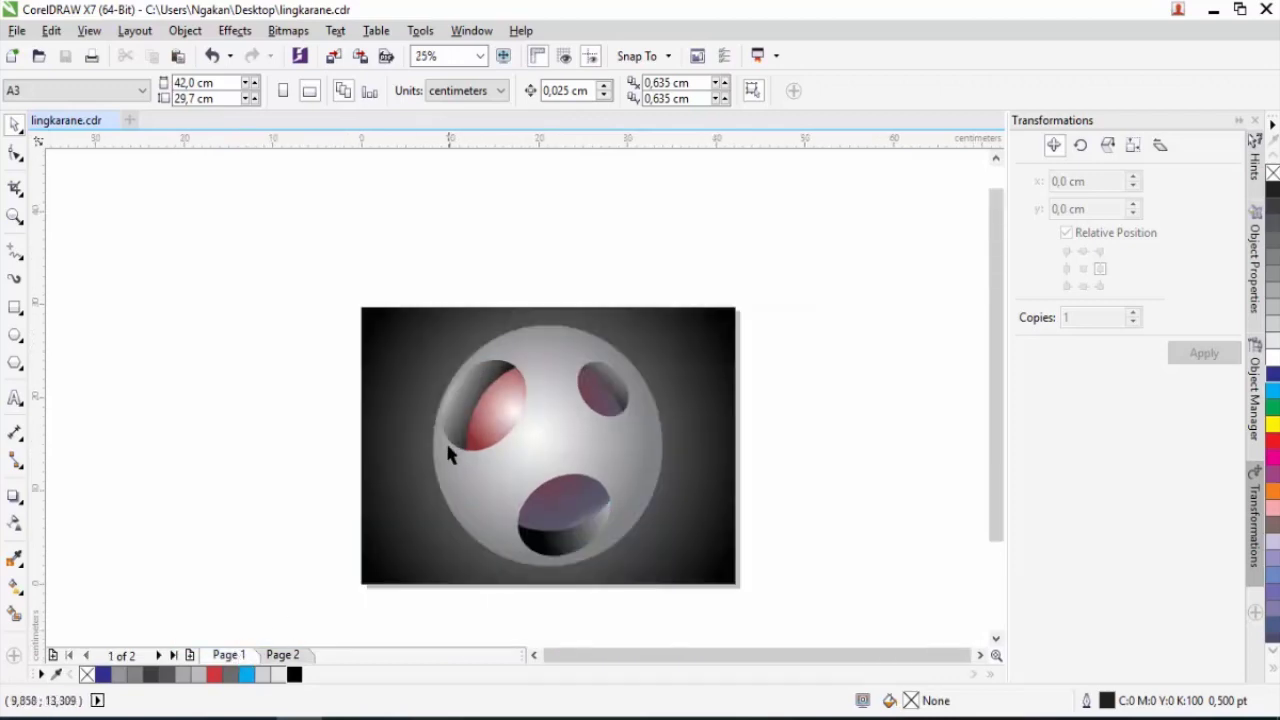
# Step: Move the finished sphere artwork off the page to its left and delete the leftover object remaining on the page
pyautogui.scroll(-1, 442, 425)
pyautogui.moveTo(371, 334); pyautogui.dragTo(634, 531)
pyautogui.keyDown('shift'); pyautogui.click(529, 442); pyautogui.keyUp('shift')
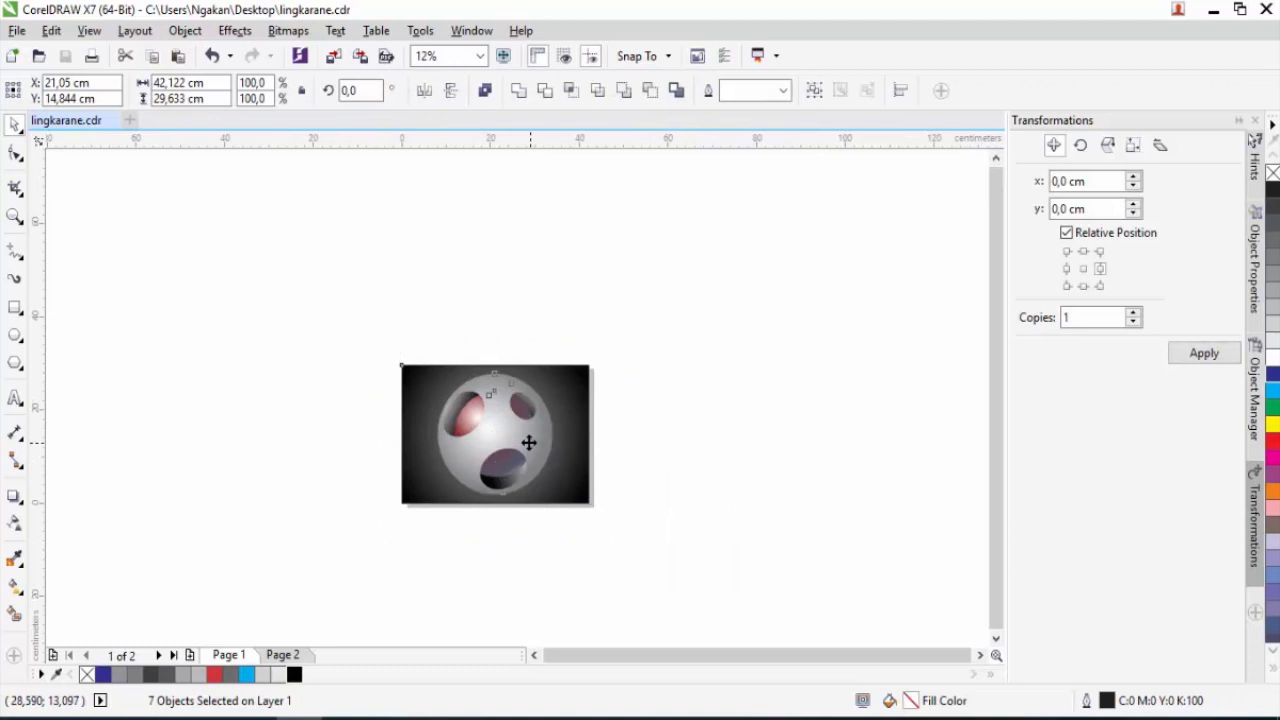
pyautogui.moveTo(445, 437); pyautogui.dragTo(251, 437)
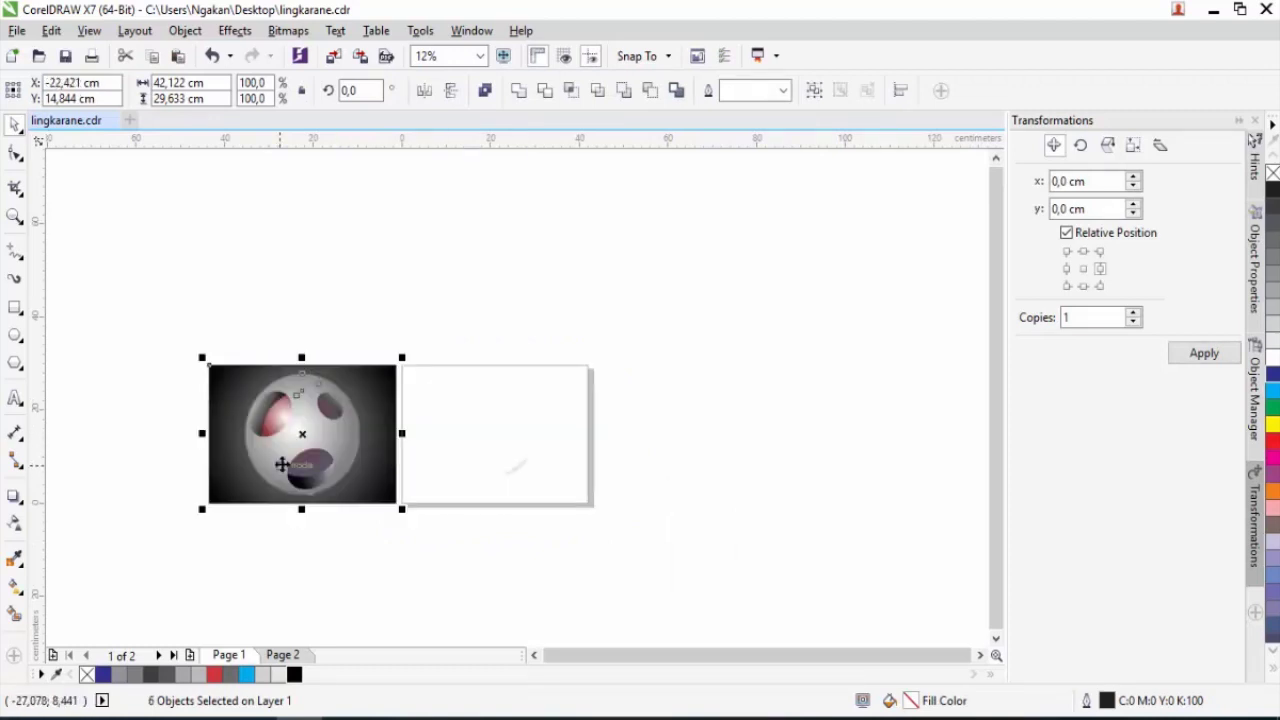
pyautogui.scroll(1, 559, 470)
pyautogui.click(566, 451)
pyautogui.press('Delete')
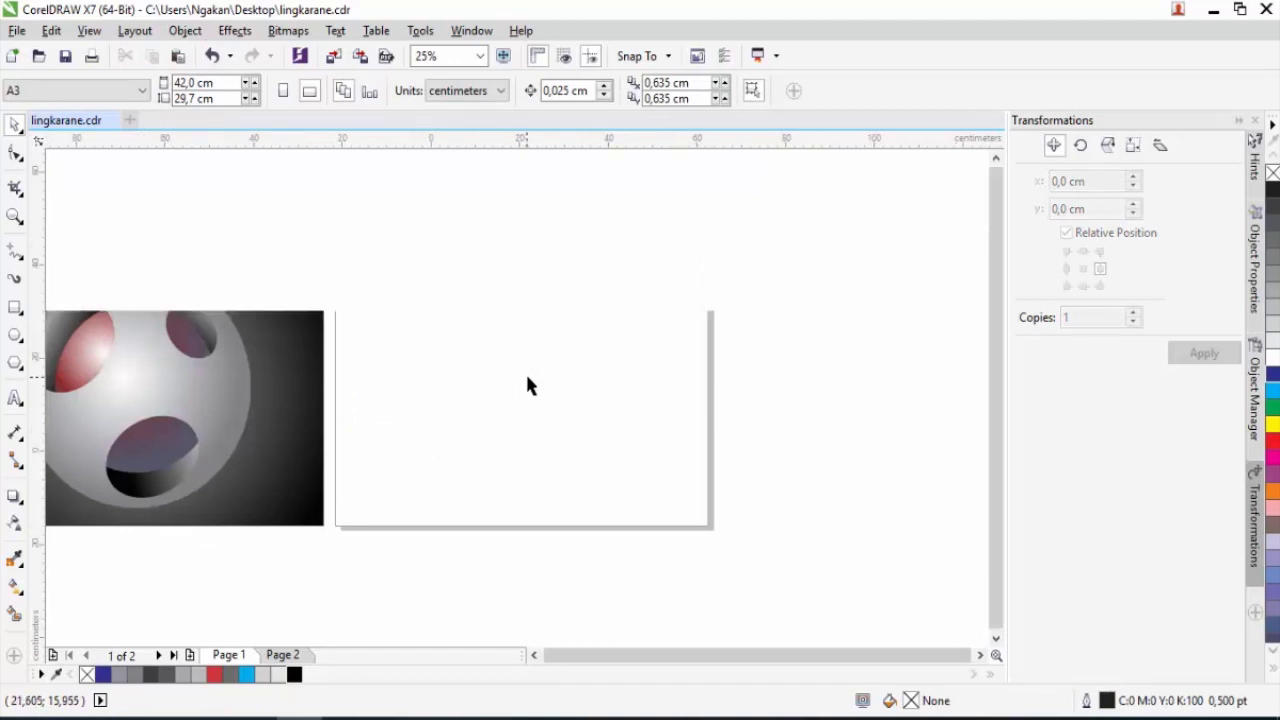
pyautogui.scroll(-1, 518, 381)
pyautogui.scroll(1, 483, 380)
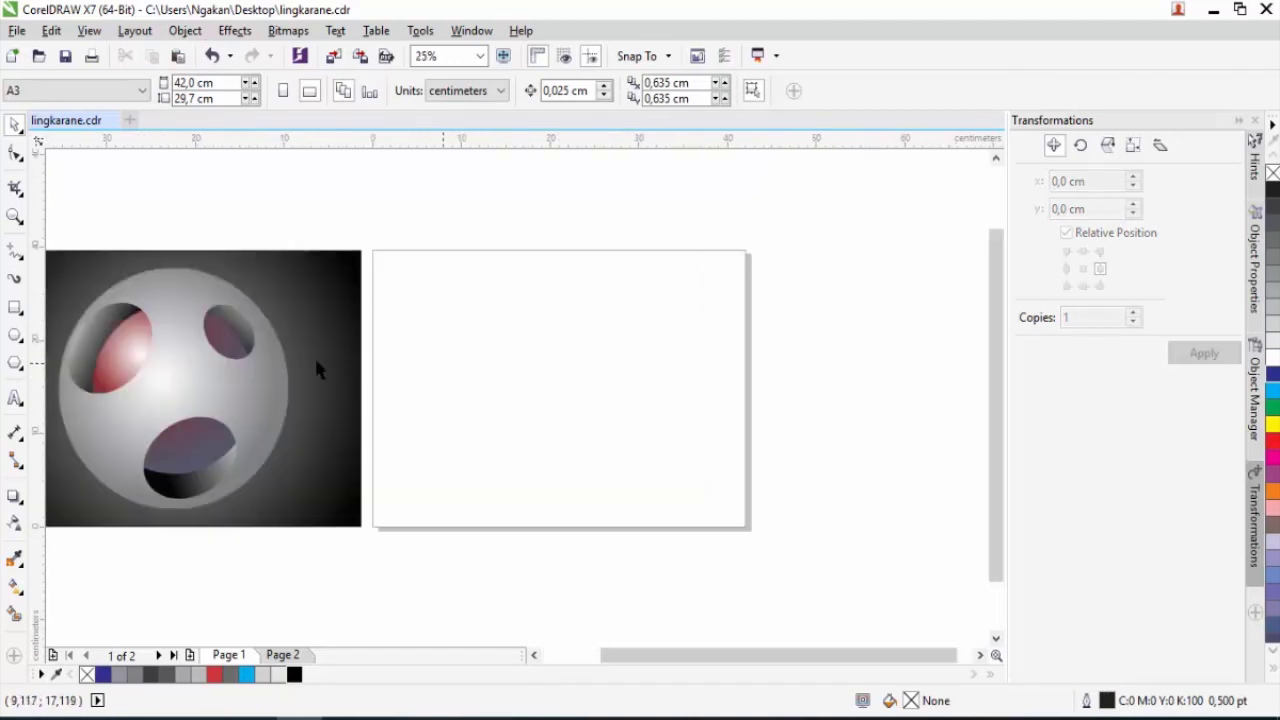
# Step: Draw a circle about 26.1 cm in diameter and centre it on the page
pyautogui.click(15, 338)
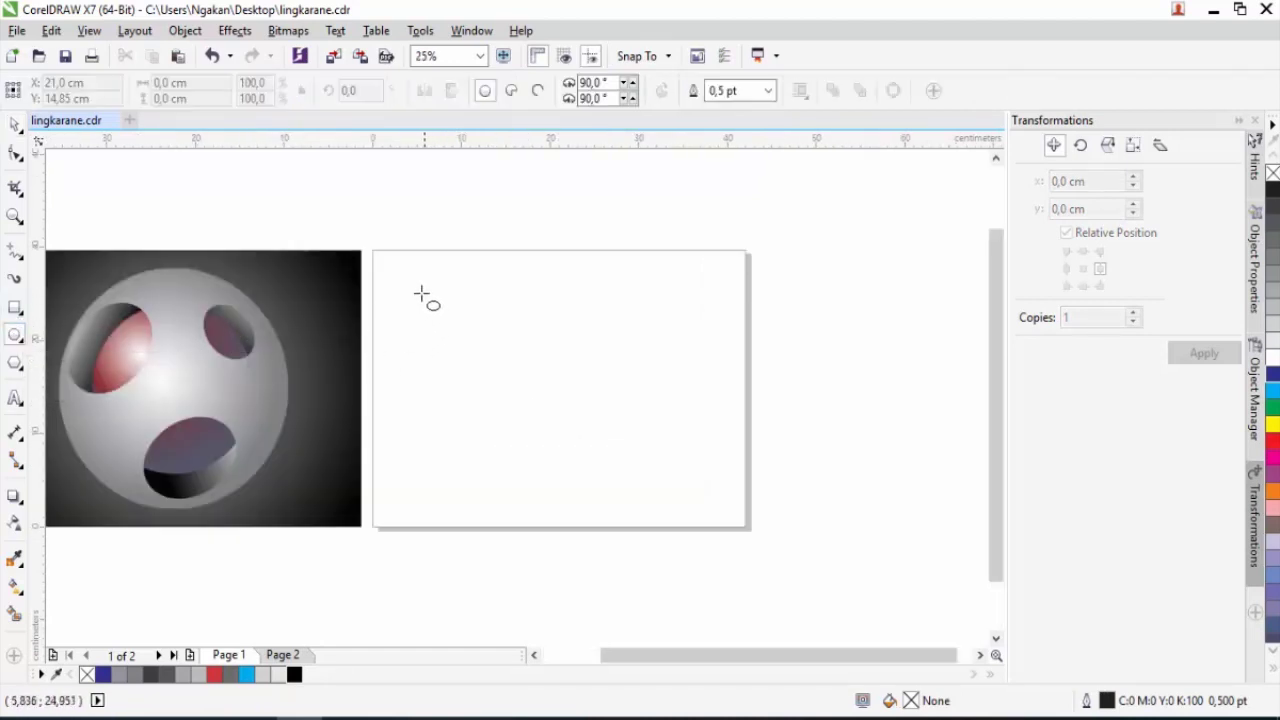
pyautogui.moveTo(409, 275); pyautogui.dragTo(584, 520)
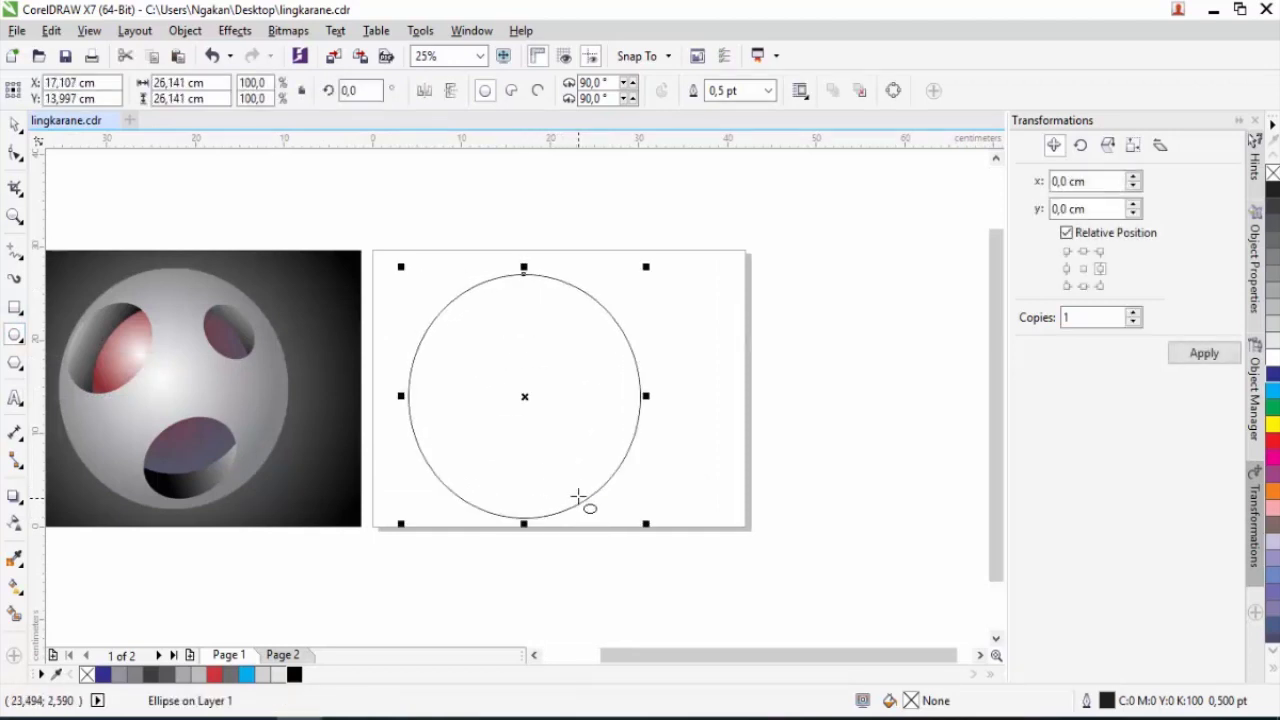
pyautogui.click(18, 124)
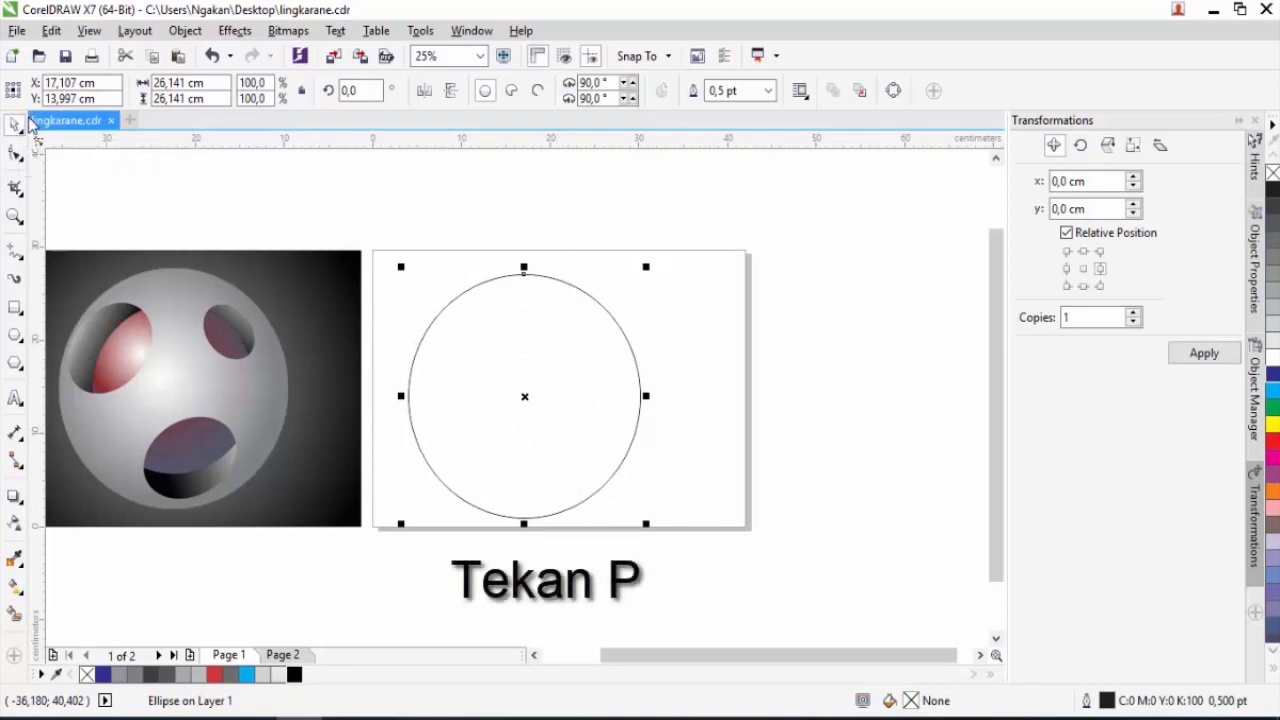
pyautogui.press('p')
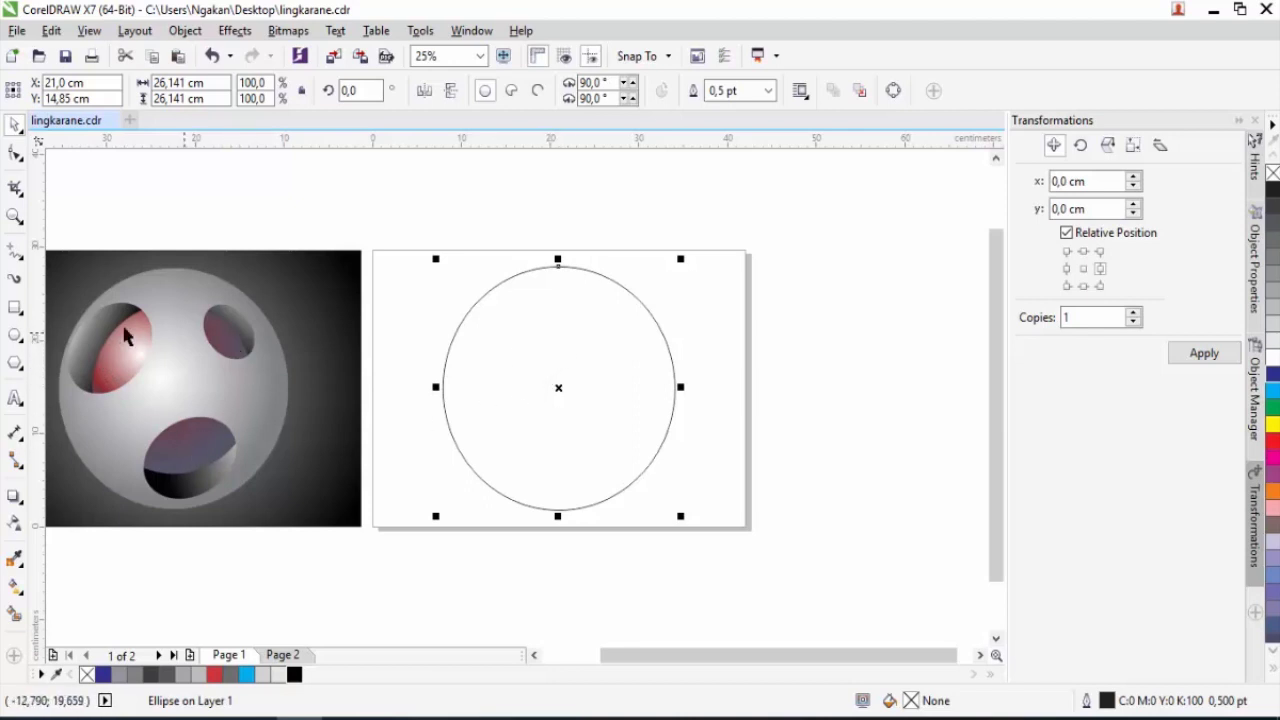
# Step: Draw an ellipse about 6.9 by 10.4 cm inside the circle, rotate it to about 322.8° and move it to the circle's upper left
pyautogui.click(15, 337)
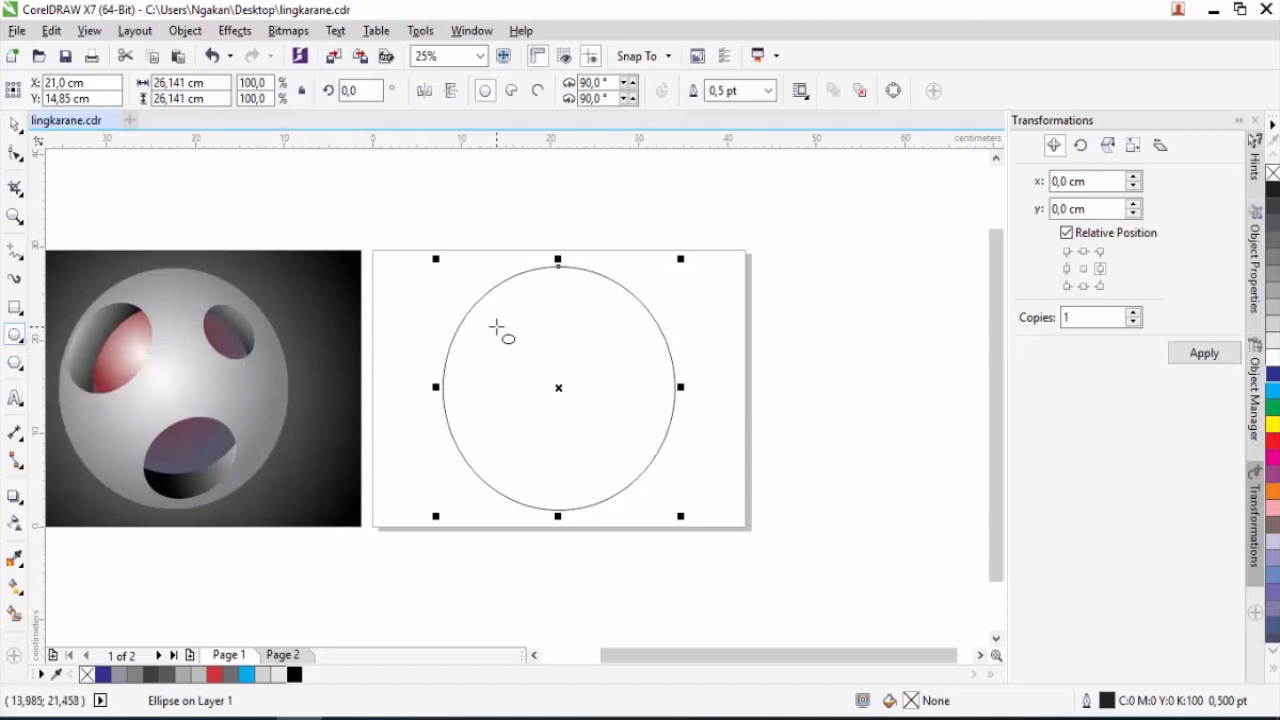
pyautogui.moveTo(497, 326); pyautogui.dragTo(557, 423)
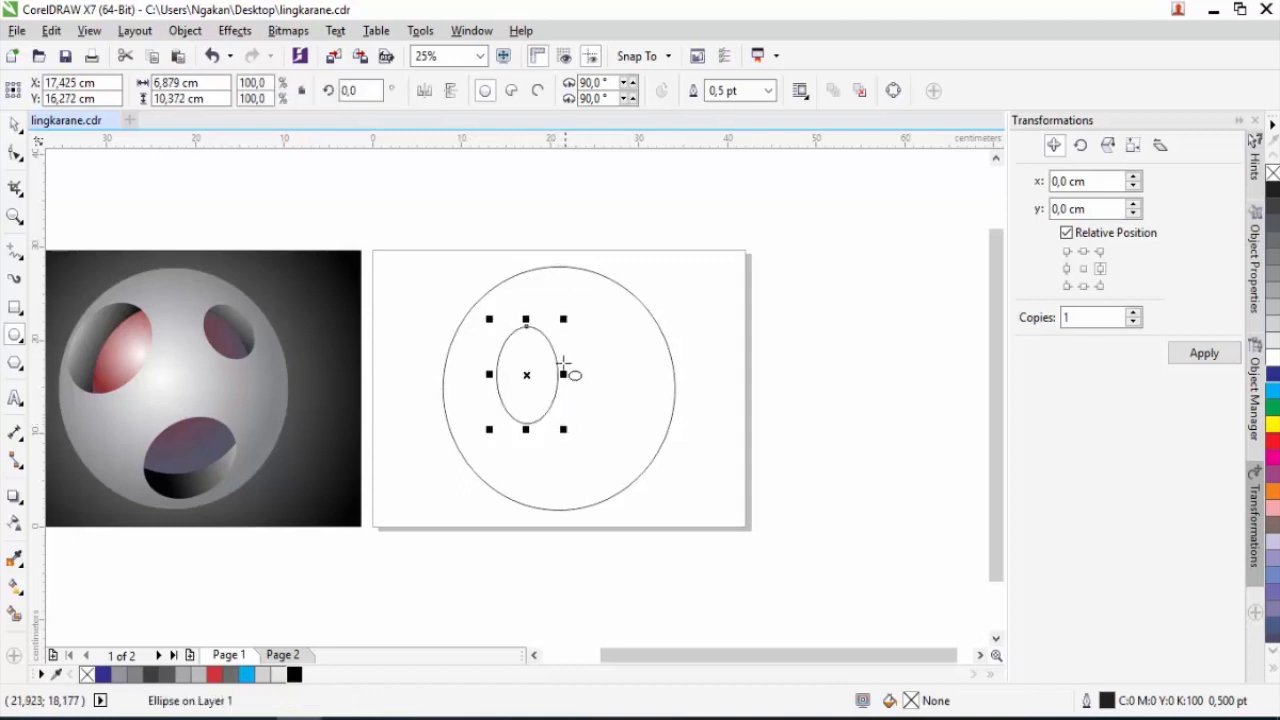
pyautogui.click(530, 375)
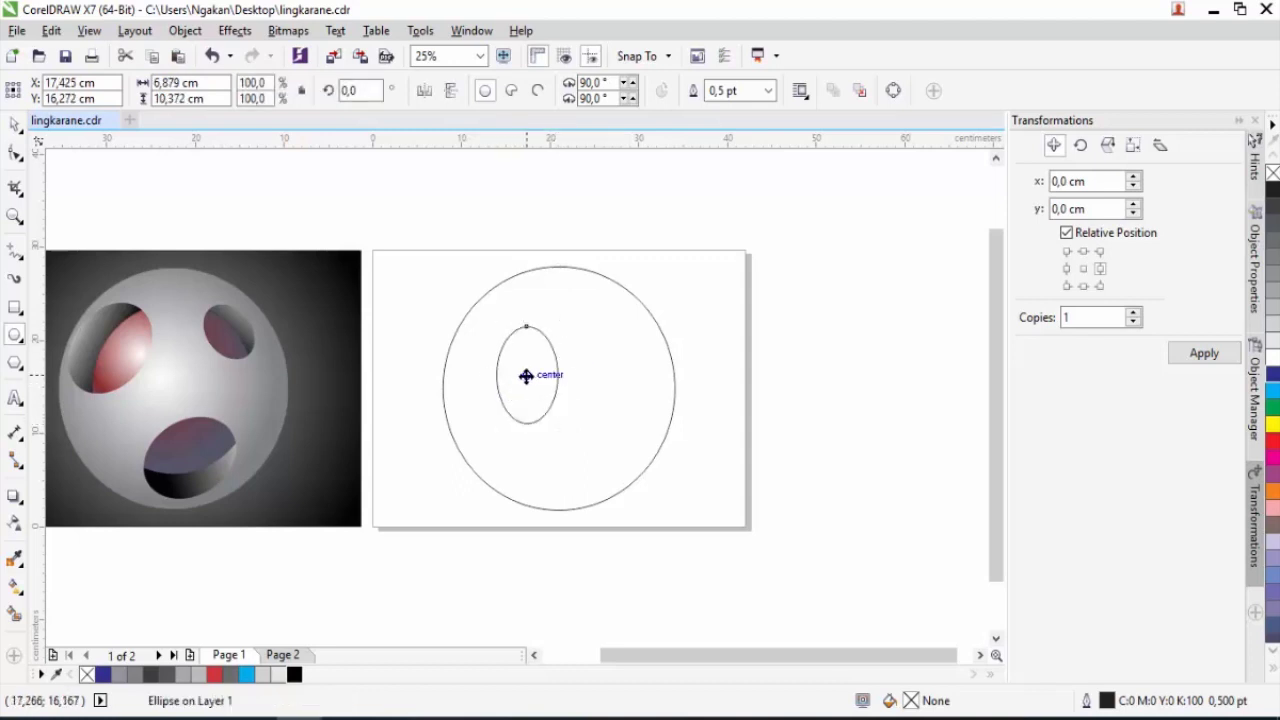
pyautogui.moveTo(563, 319); pyautogui.dragTo(605, 355)
pyautogui.click(534, 366)
pyautogui.moveTo(526, 371); pyautogui.dragTo(506, 357)
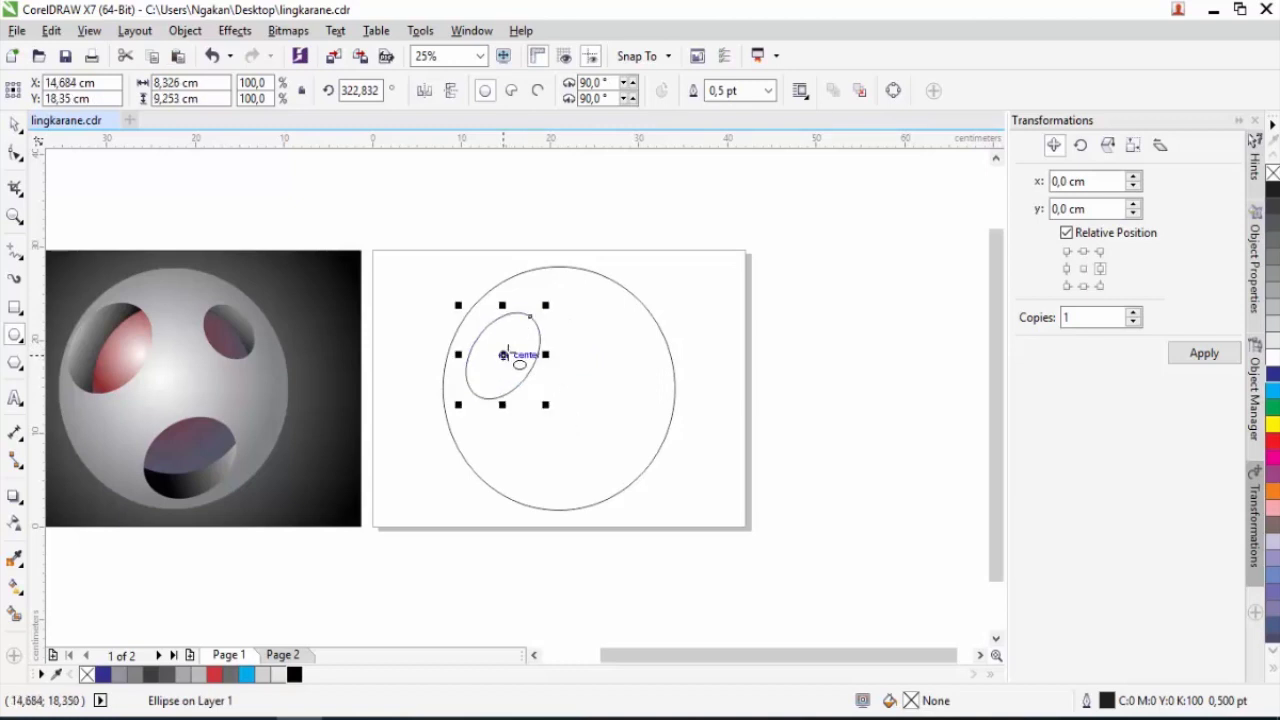
# Step: Place a copy of the ellipse at the circle's upper right, rotated to about 34.4° and scaled to about 81.3%, and shift the original closer to the circle's edge
pyautogui.moveTo(503, 357); pyautogui.dragTo(603, 391)
pyautogui.click(604, 391)
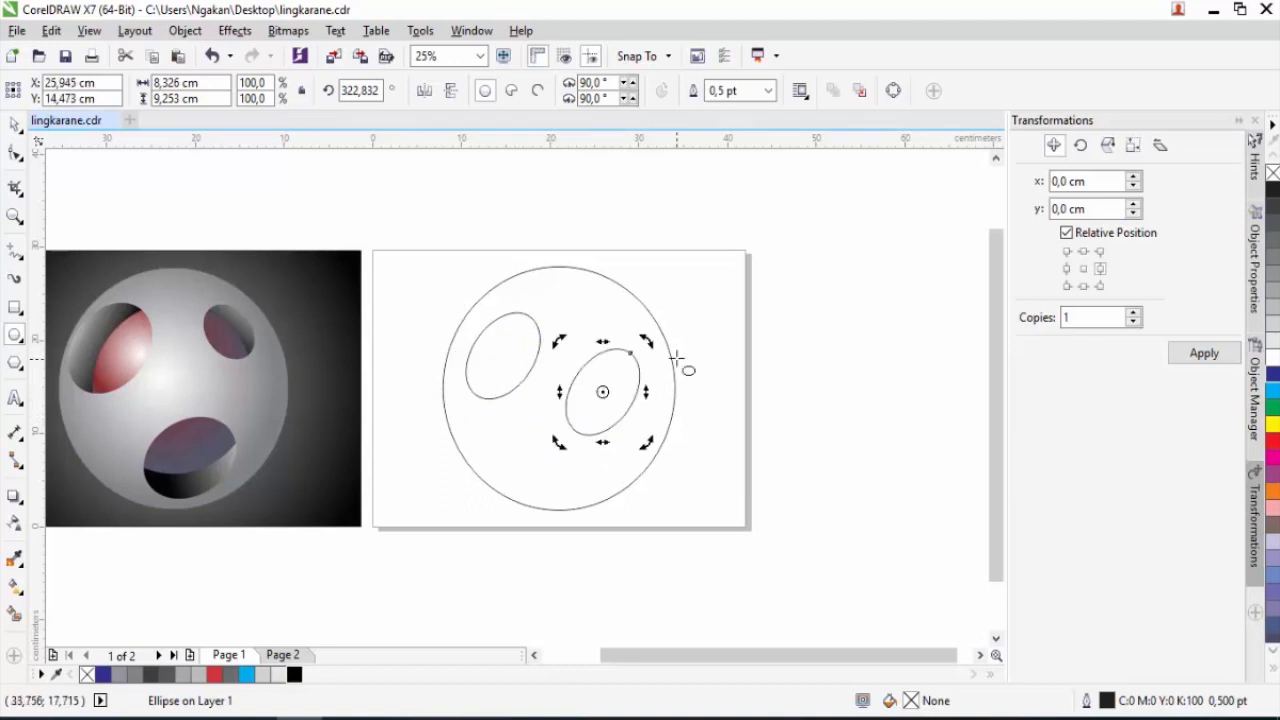
pyautogui.moveTo(646, 342); pyautogui.dragTo(569, 332)
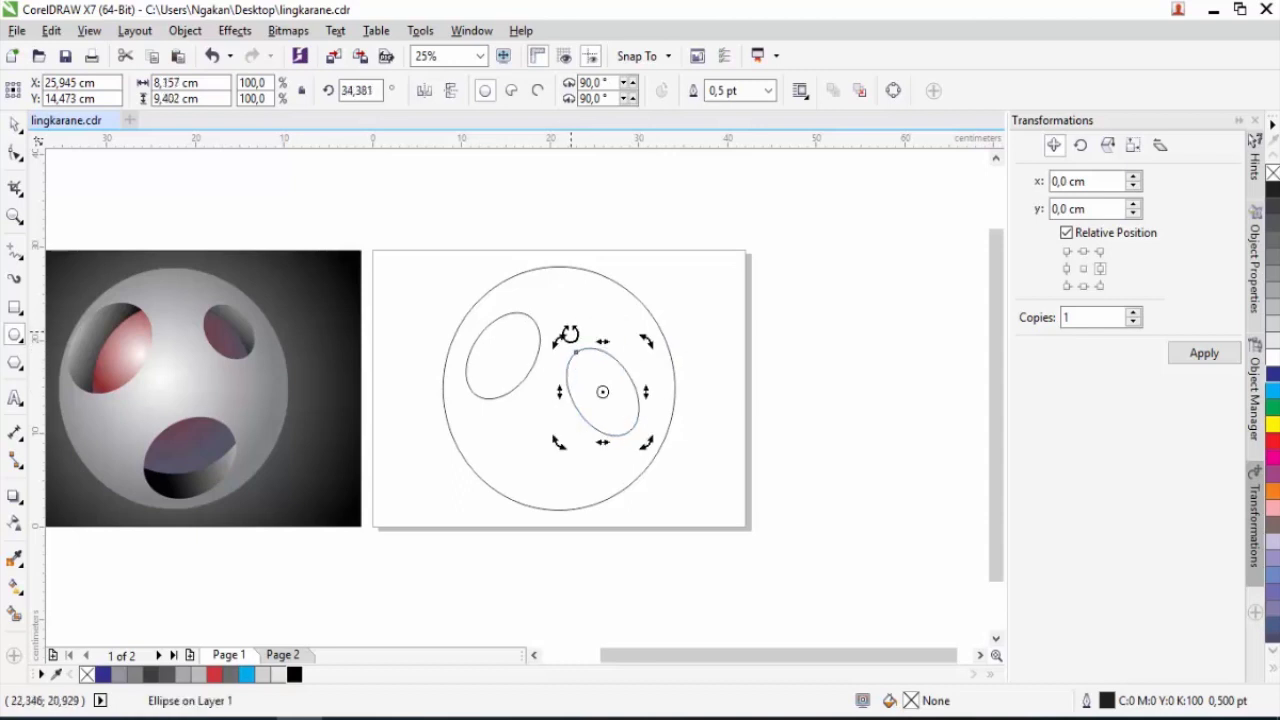
pyautogui.click(597, 376)
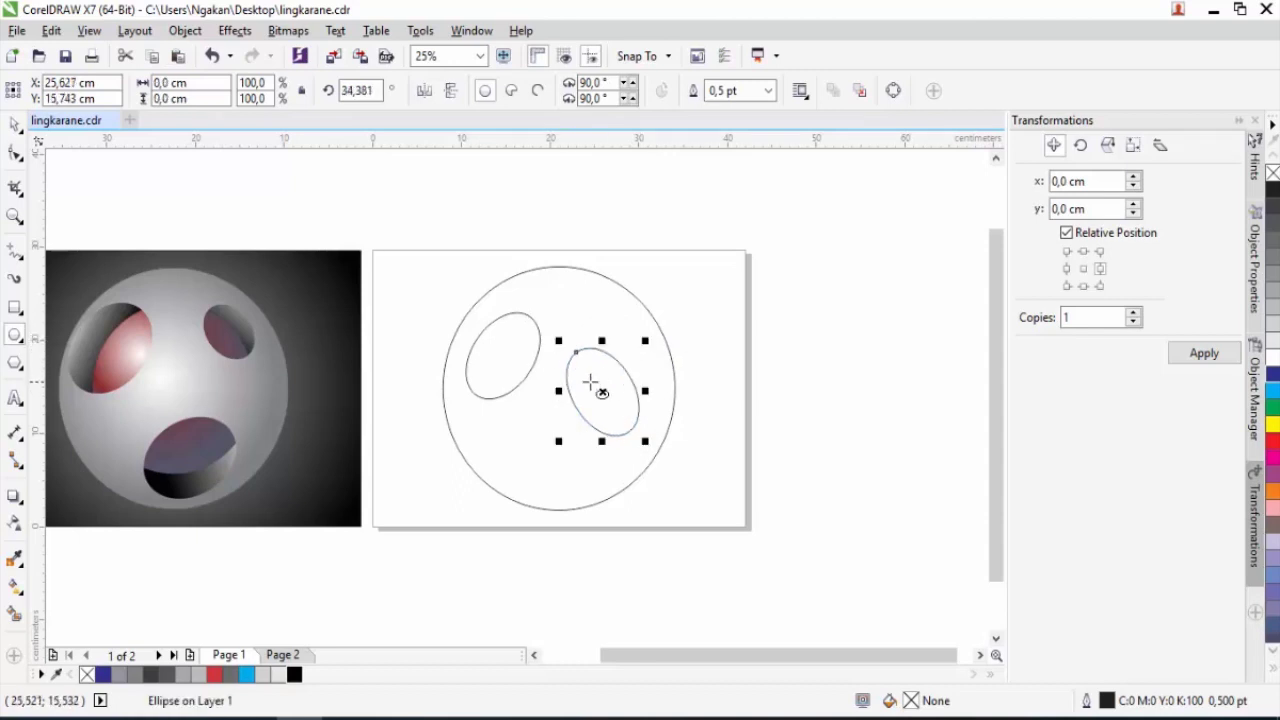
pyautogui.moveTo(557, 342); pyautogui.dragTo(574, 359)
pyautogui.moveTo(612, 401); pyautogui.dragTo(623, 348)
pyautogui.click(503, 354)
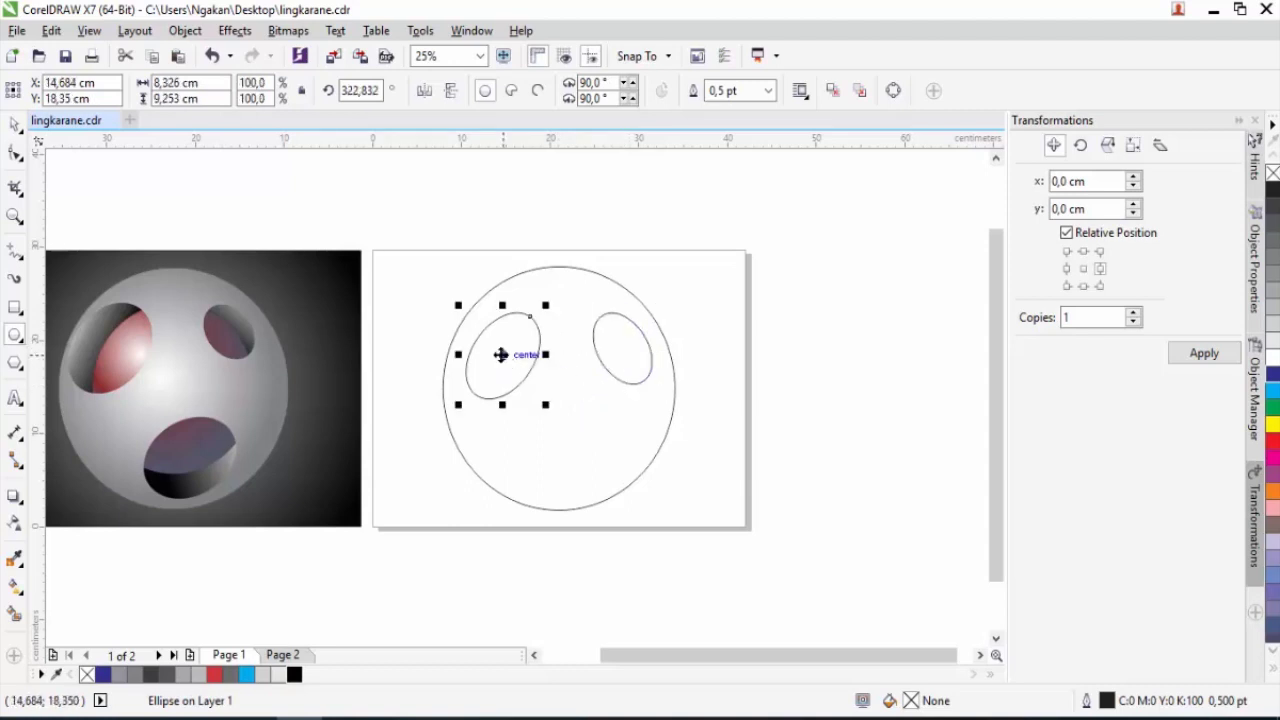
pyautogui.moveTo(503, 356); pyautogui.dragTo(493, 351)
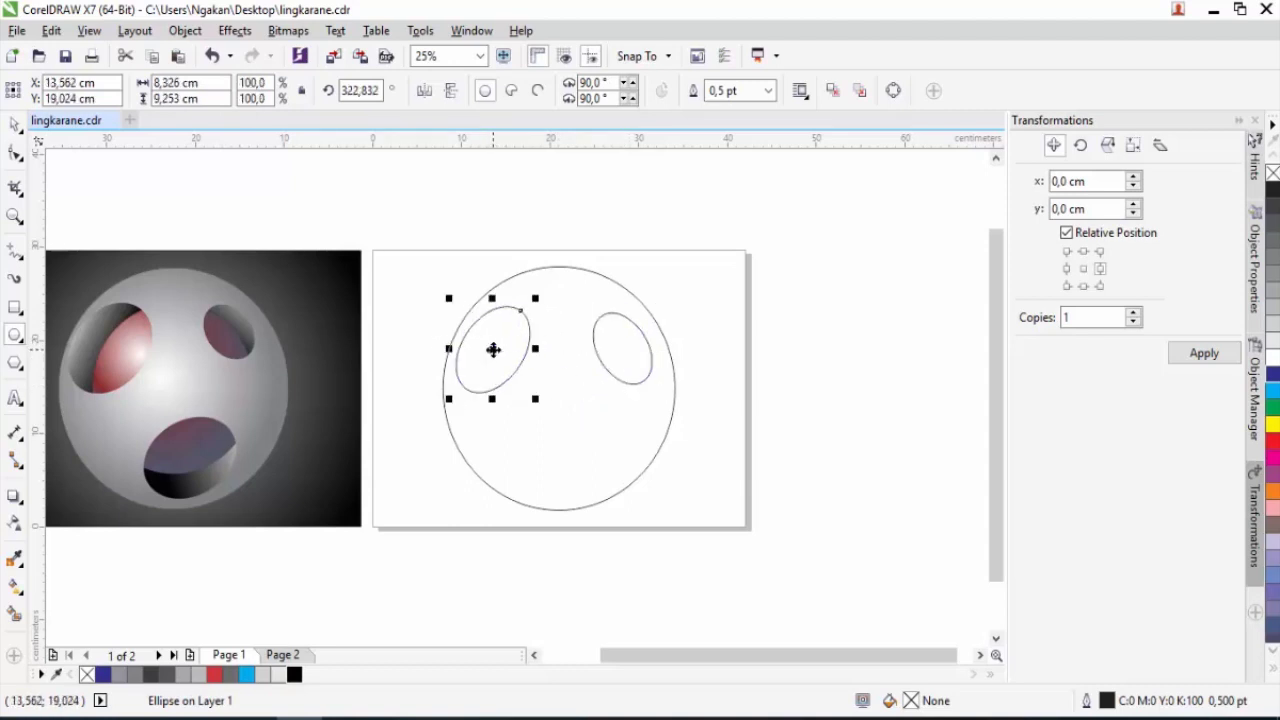
# Step: Duplicate the upper-right ellipse to the lower part of the circle, turn it nearly horizontal and enlarge it
pyautogui.click(15, 125)
pyautogui.click(627, 350)
pyautogui.moveTo(622, 348); pyautogui.dragTo(564, 446)
pyautogui.rightClick(564, 446)
pyautogui.click(564, 446)
pyautogui.moveTo(603, 405); pyautogui.dragTo(628, 399)
pyautogui.moveTo(591, 439); pyautogui.dragTo(596, 452)
pyautogui.click(683, 361)
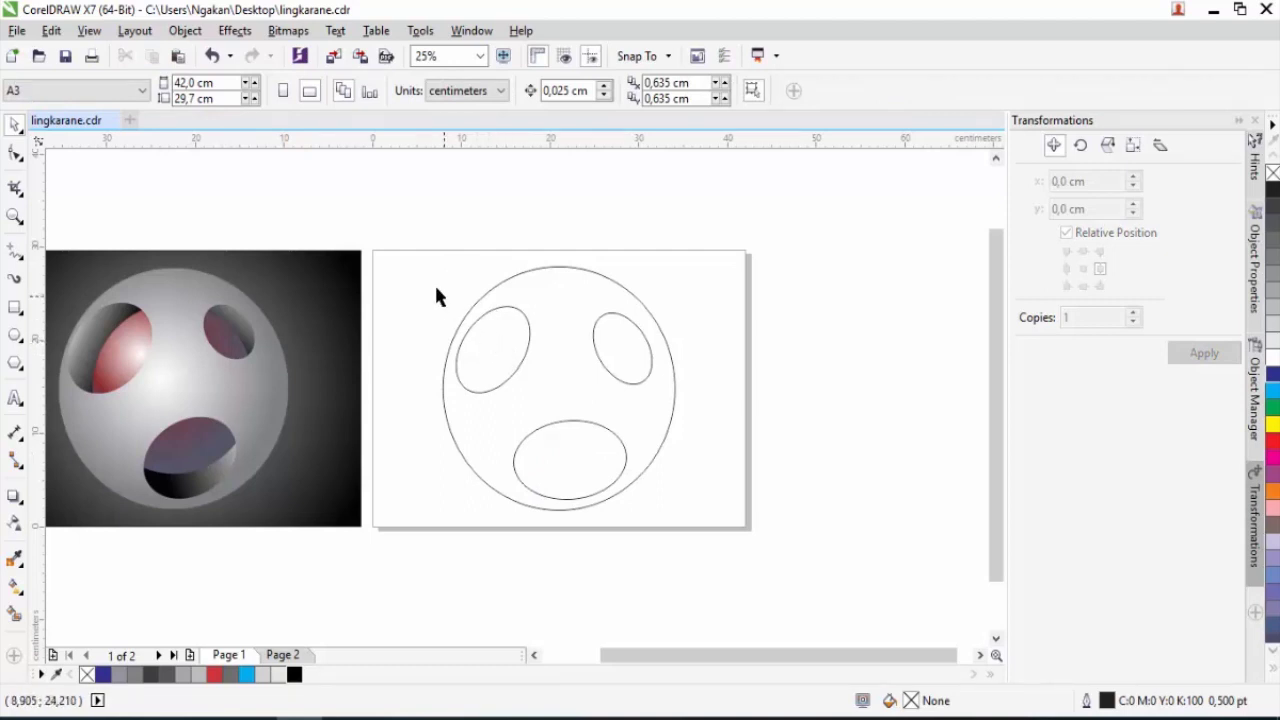
# Step: Trim the large circle with the three ellipses to cut openings in it
pyautogui.moveTo(407, 241); pyautogui.dragTo(725, 534)
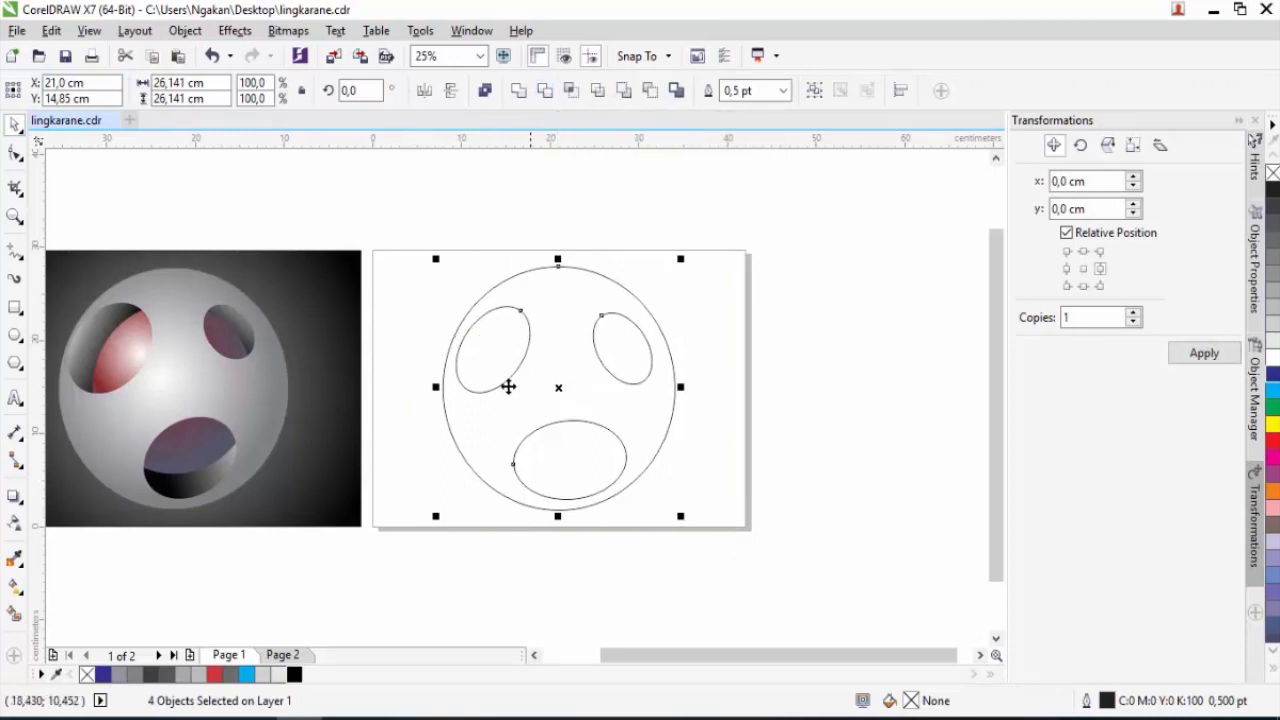
pyautogui.moveTo(406, 228)
pyautogui.mouseDown()
pyautogui.moveTo(680, 520)
pyautogui.moveTo(722, 540)
pyautogui.moveTo(709, 528)
pyautogui.mouseUp()
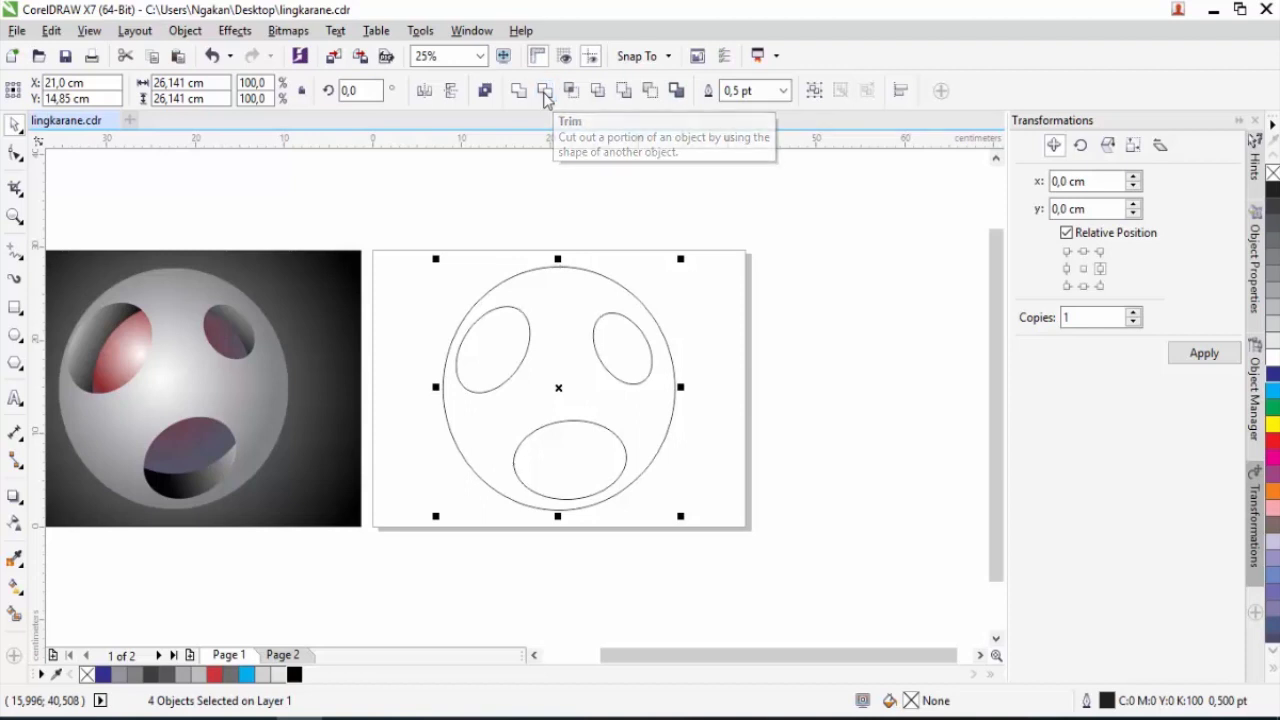
pyautogui.click(544, 92)
pyautogui.click(692, 320)
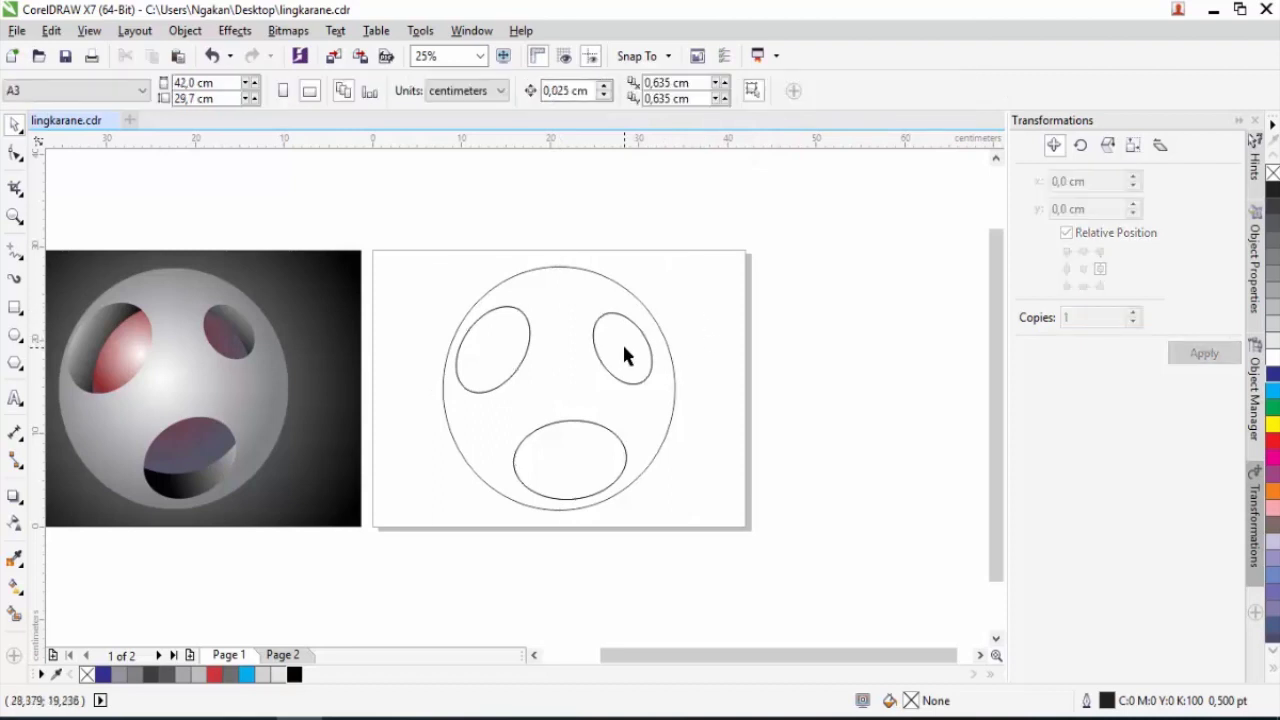
# Step: Fill the trimmed circle shape with 70% black
pyautogui.click(624, 350)
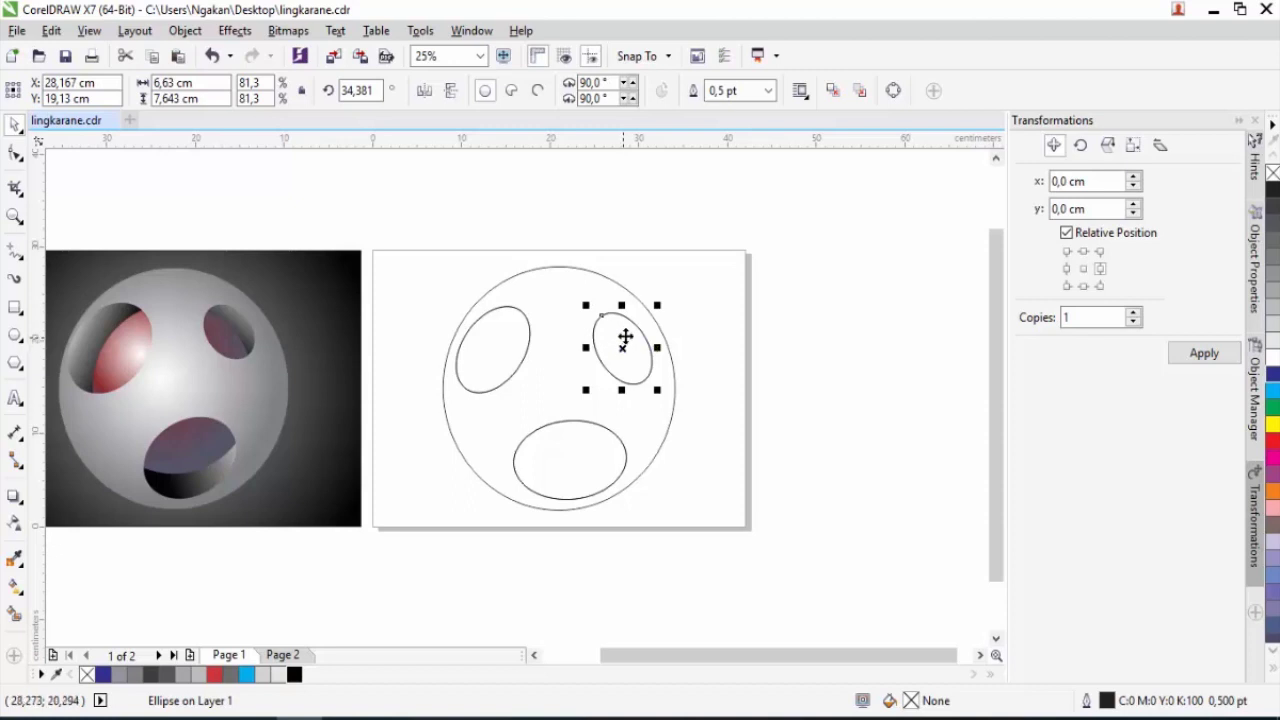
pyautogui.click(534, 378)
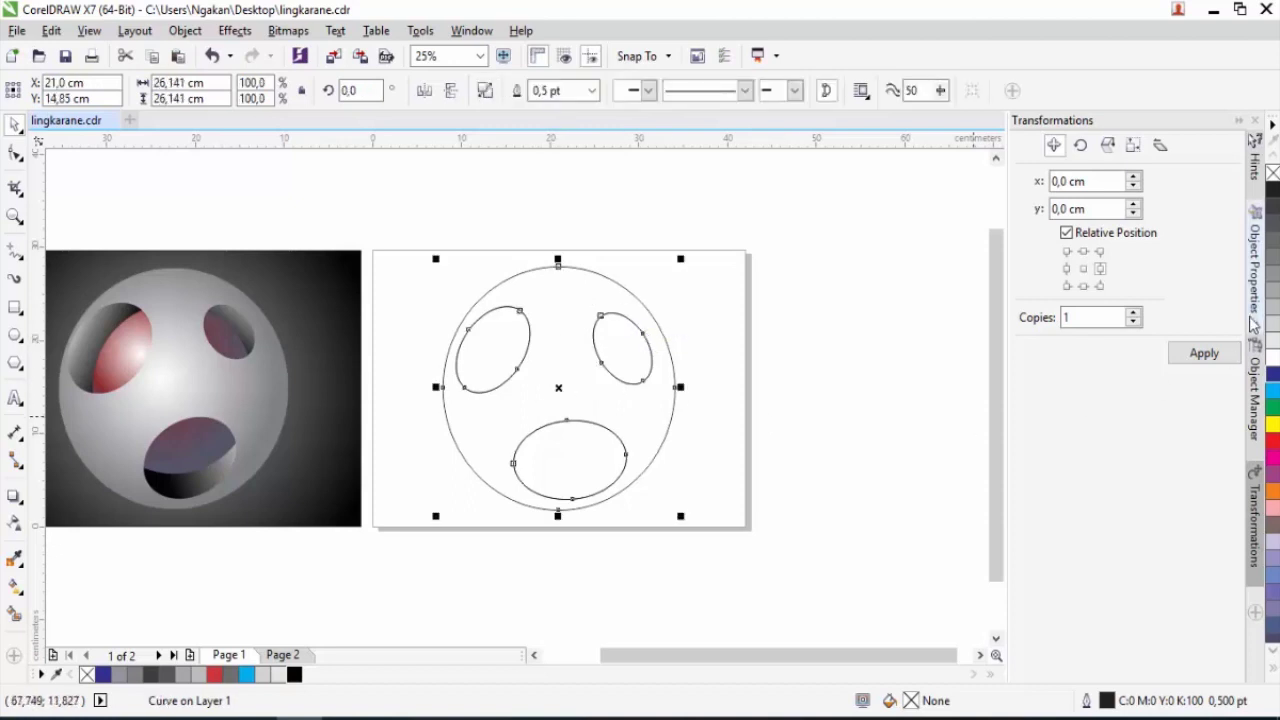
pyautogui.click(1274, 228)
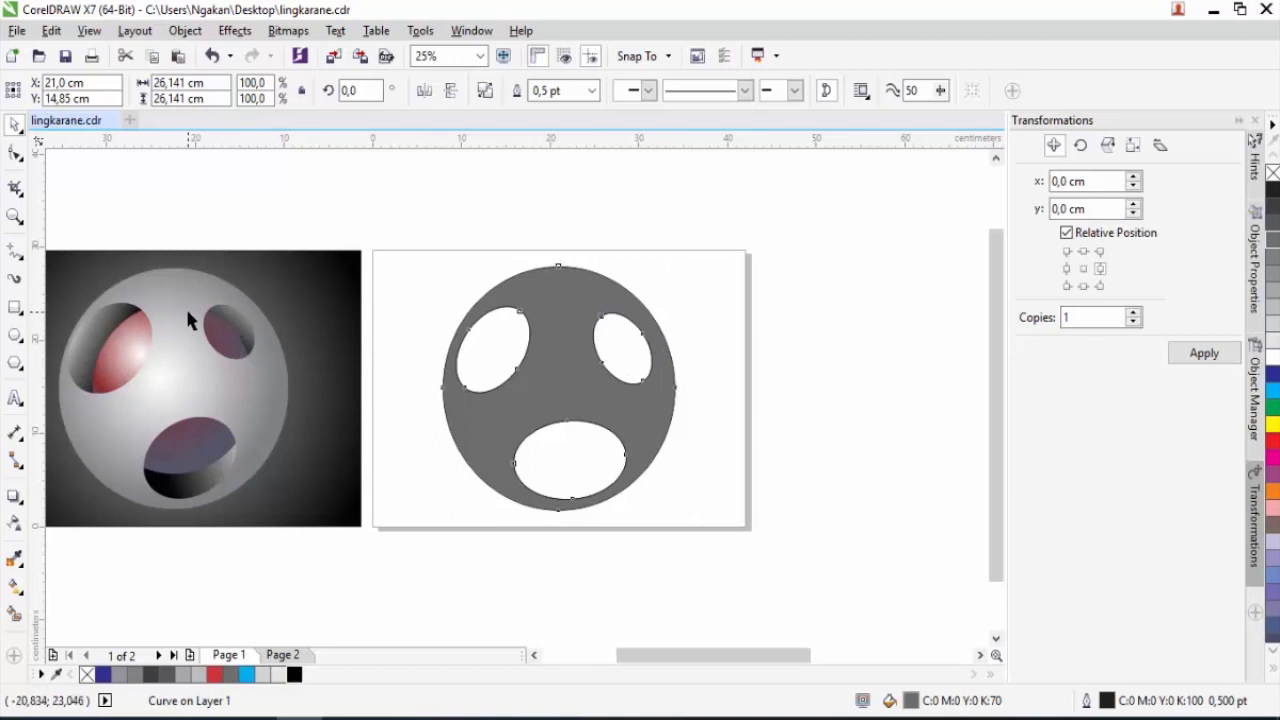
# Step: Compare with the reference artwork's openings and fill the upper-left ellipse with 60% black
pyautogui.scroll(2, 190, 315)
pyautogui.scroll(-3, 262, 330)
pyautogui.scroll(2, 253, 352)
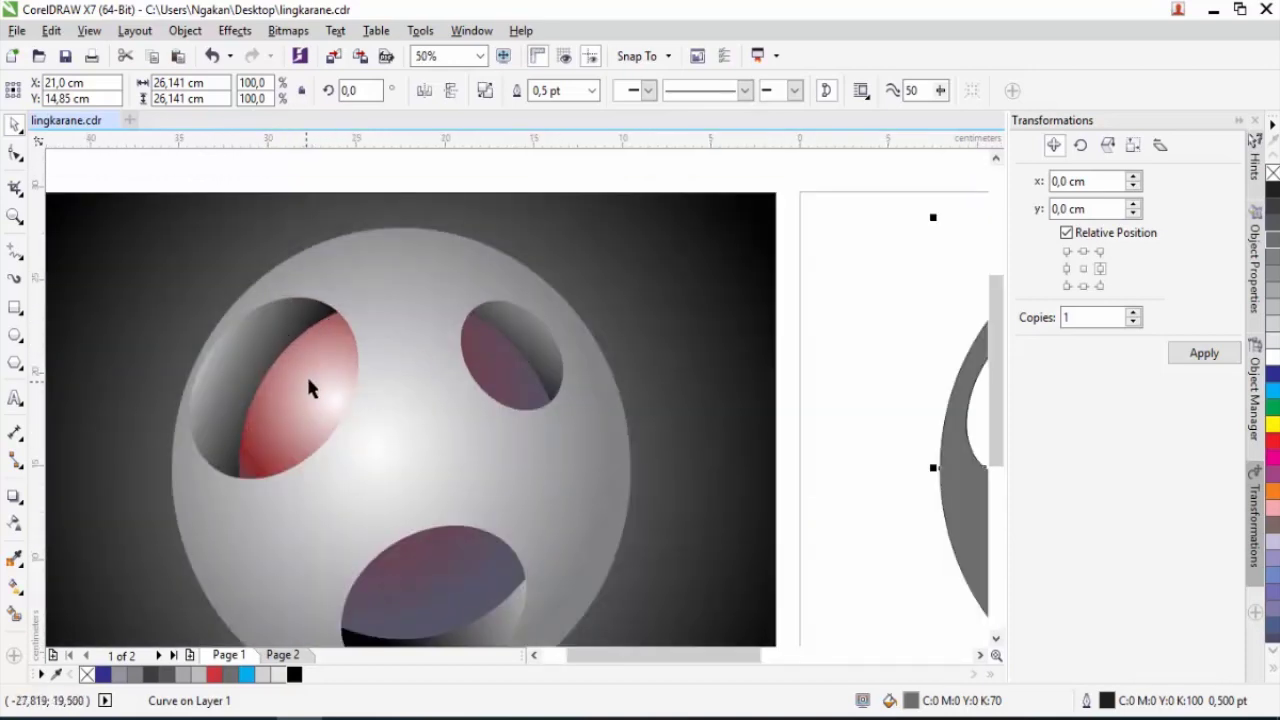
pyautogui.scroll(-2, 245, 390)
pyautogui.scroll(1, 478, 400)
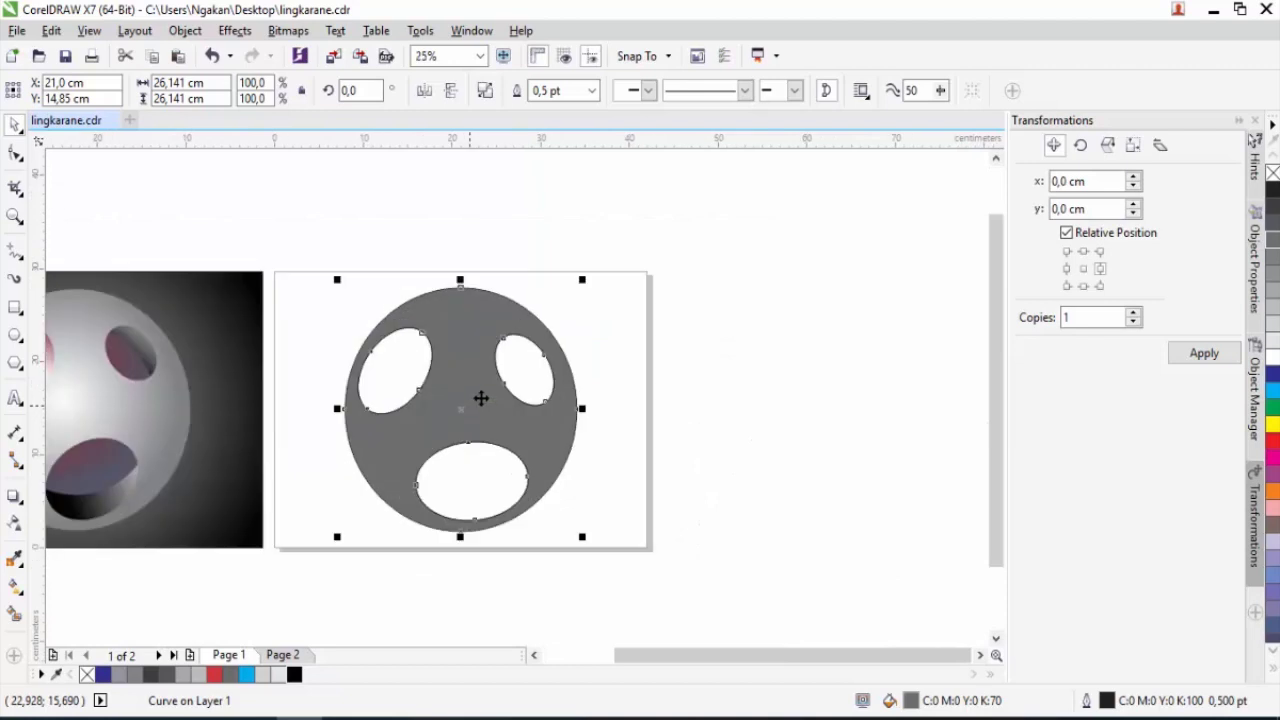
pyautogui.click(746, 346)
pyautogui.click(392, 375)
pyautogui.click(523, 371)
pyautogui.click(472, 480)
pyautogui.click(390, 373)
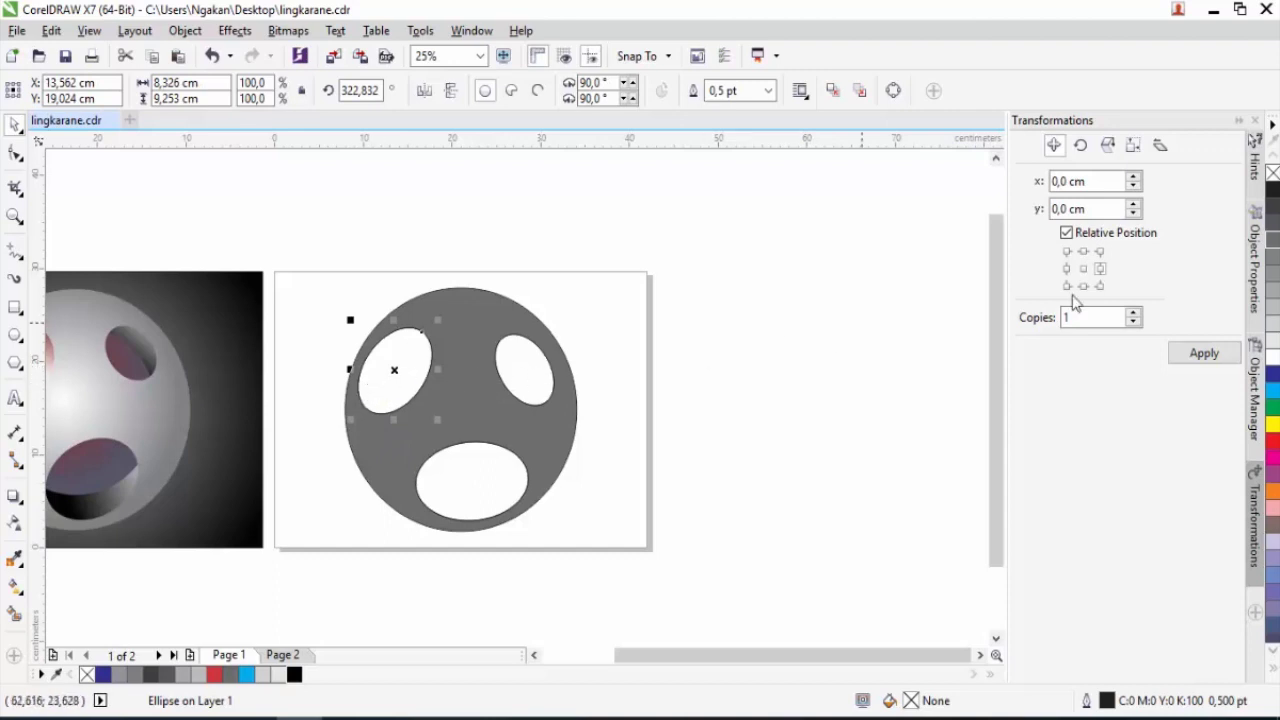
pyautogui.click(1275, 262)
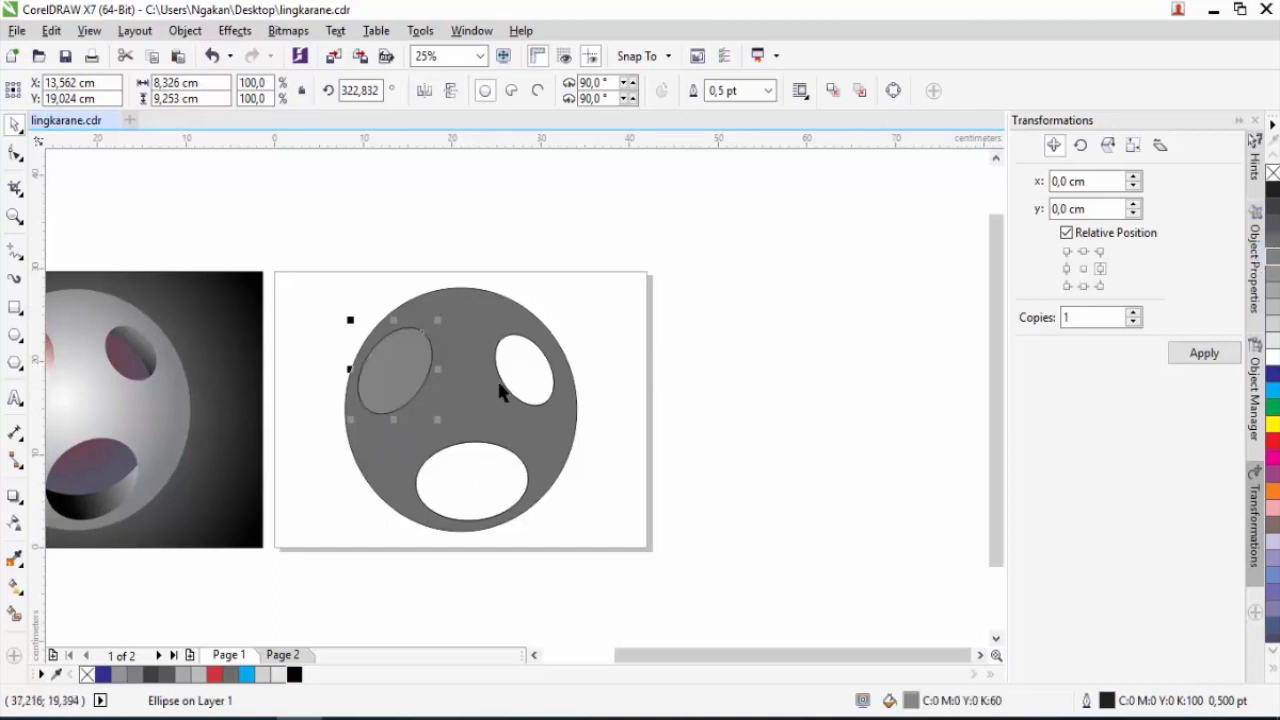
# Step: Apply an elliptical fountain fill to the upper-left ellipse using the Interactive Fill tool
pyautogui.click(14, 591)
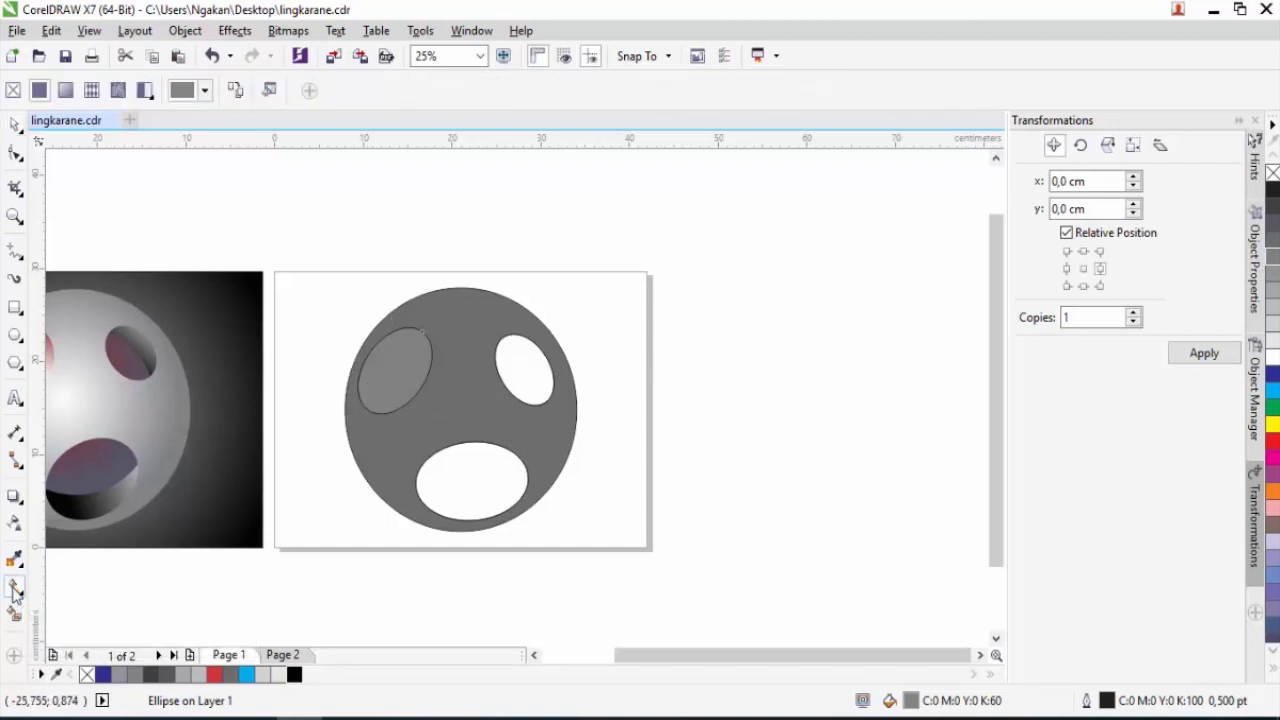
pyautogui.click(62, 93)
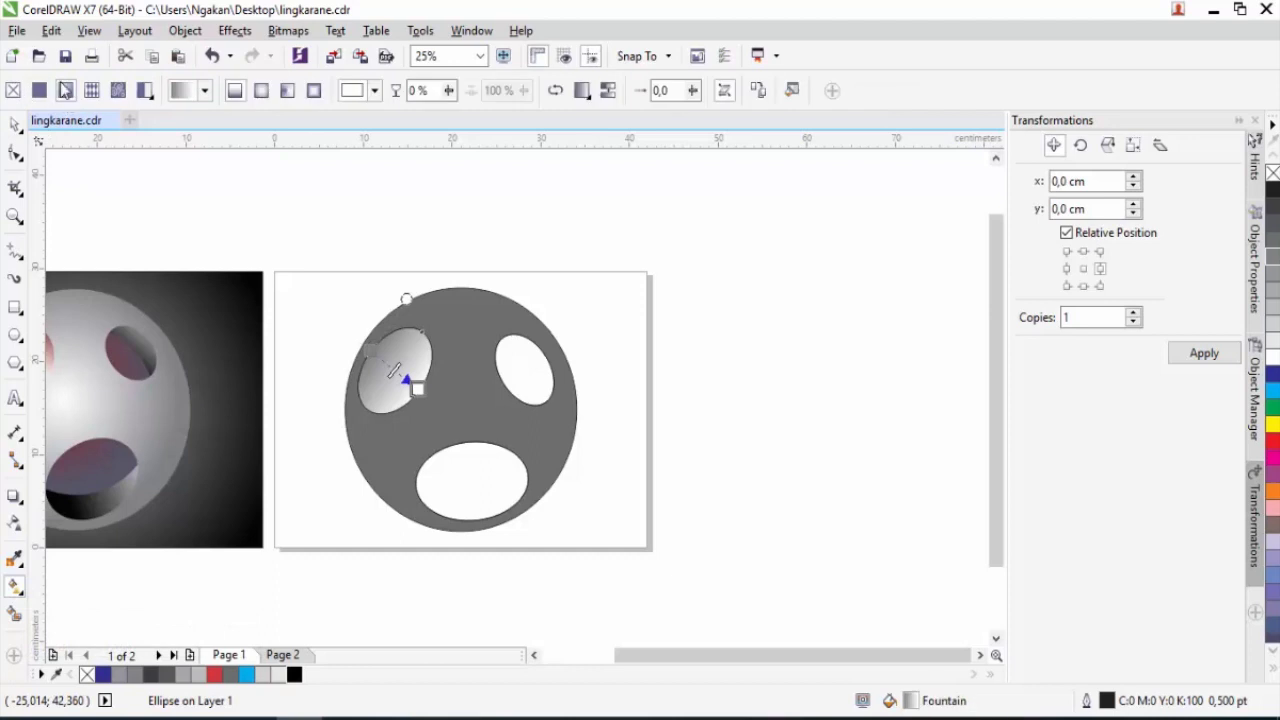
pyautogui.click(262, 92)
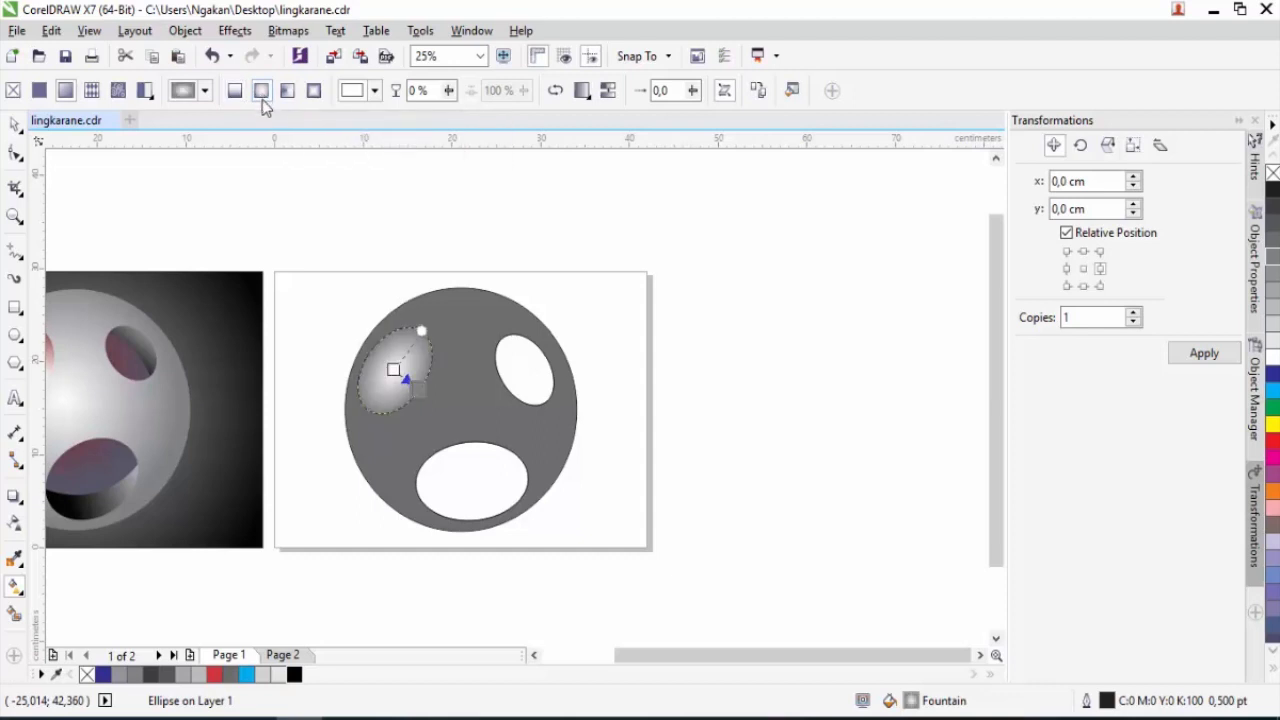
# Step: Change the upper-left ellipse to a linear fountain fill running from its upper edge down past its lower edge
pyautogui.click(236, 92)
pyautogui.moveTo(384, 344); pyautogui.dragTo(411, 319)
pyautogui.moveTo(417, 389); pyautogui.dragTo(391, 449)
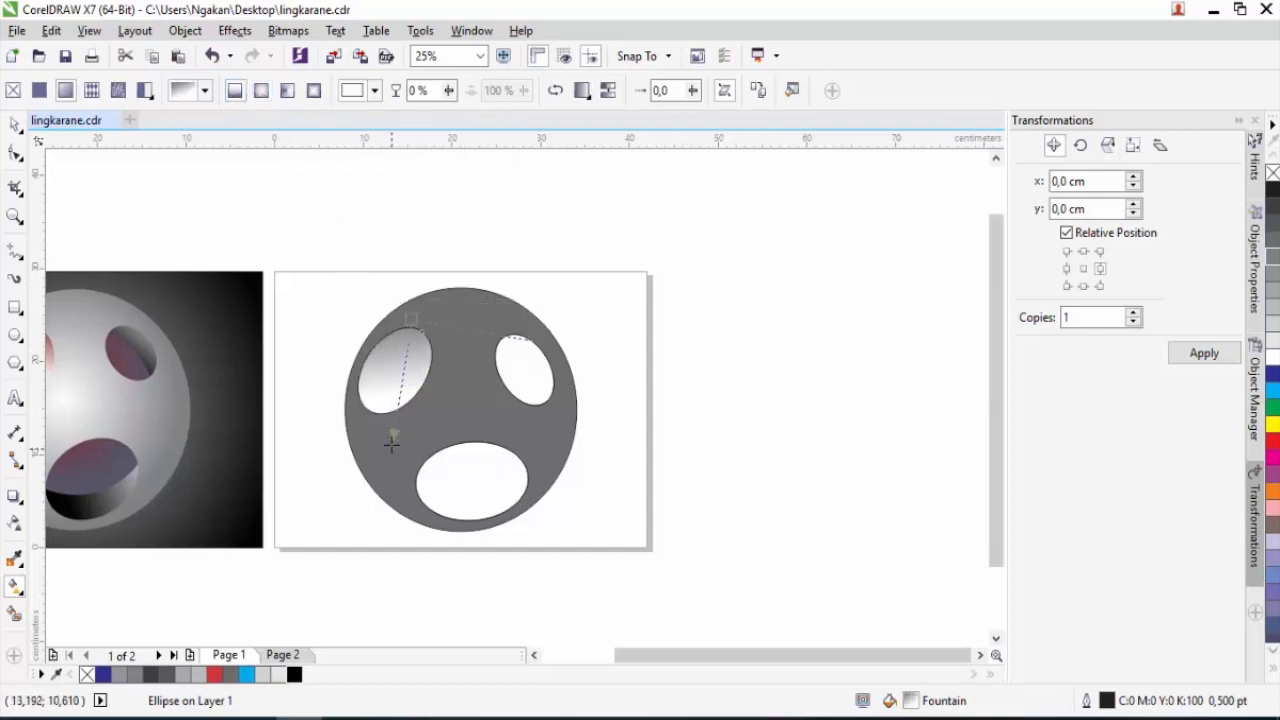
pyautogui.moveTo(411, 320); pyautogui.dragTo(408, 326)
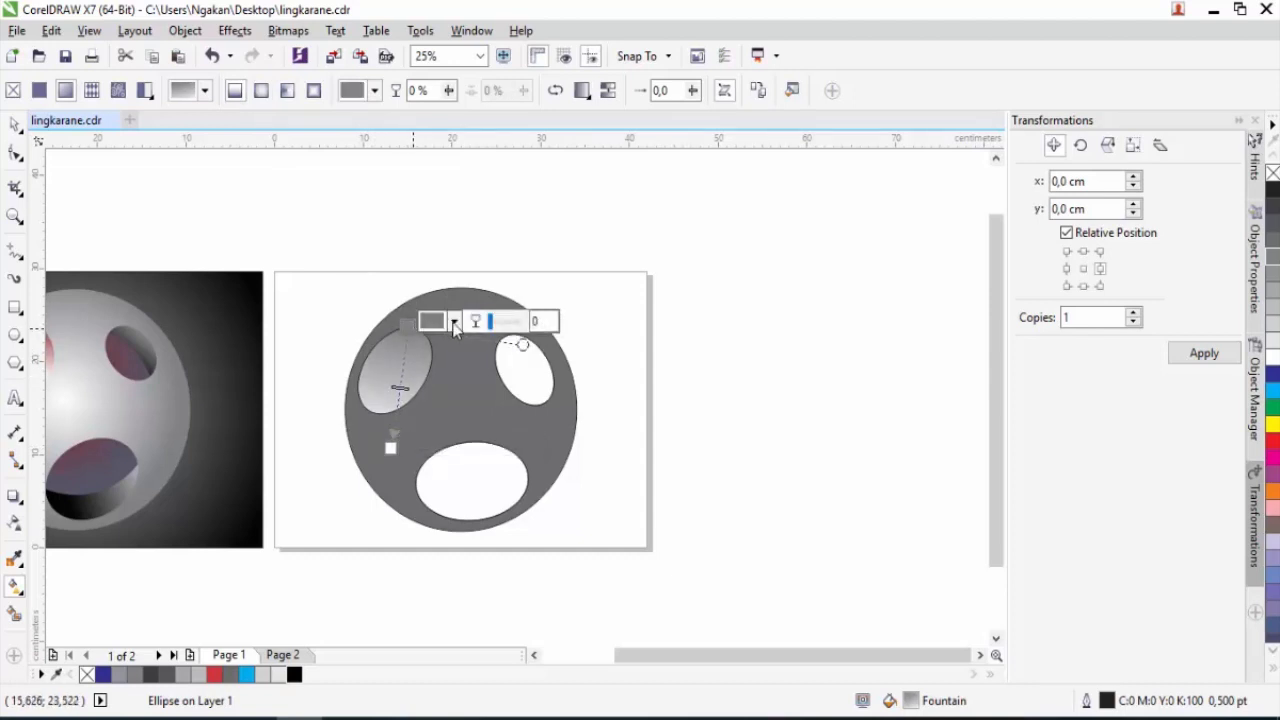
# Step: Set the upper-left ellipse's gradient to dark grey at the upper end and light grey at the lower end, then deselect it
pyautogui.click(454, 322)
pyautogui.moveTo(436, 452); pyautogui.dragTo(435, 507)
pyautogui.click(391, 447)
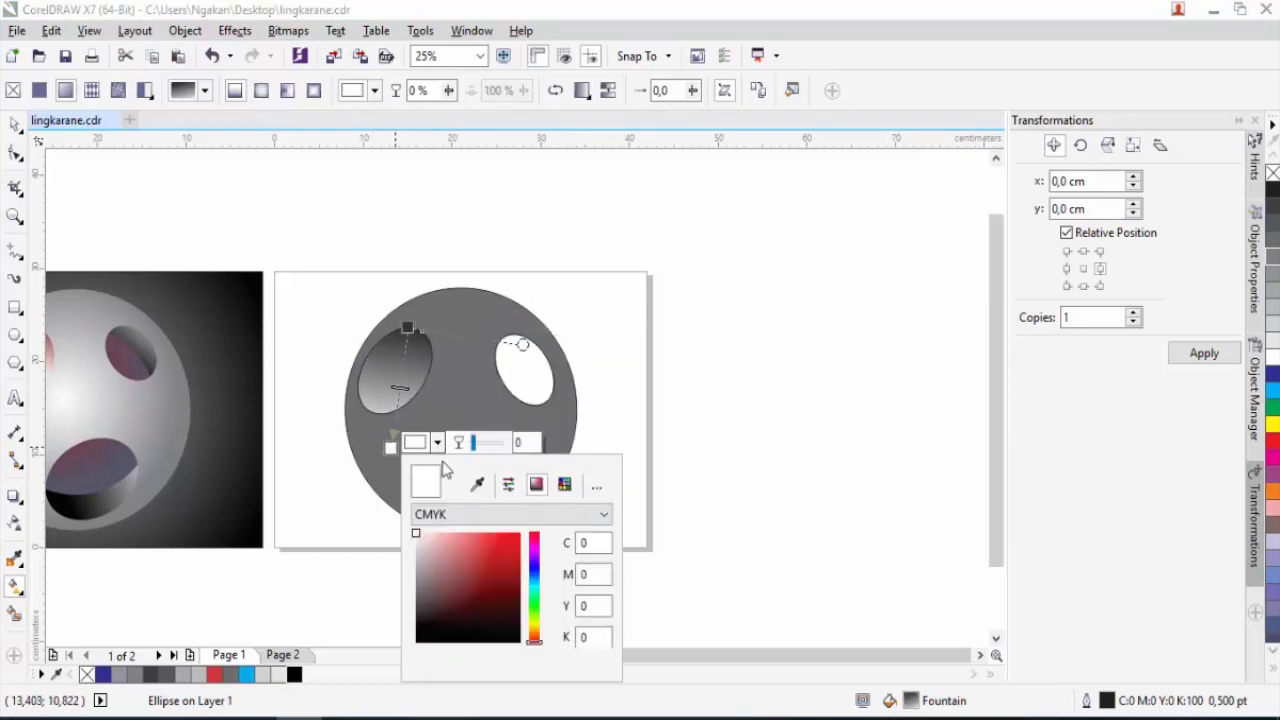
pyautogui.click(438, 444)
pyautogui.click(418, 552)
pyautogui.click(361, 264)
pyautogui.click(15, 127)
pyautogui.click(270, 230)
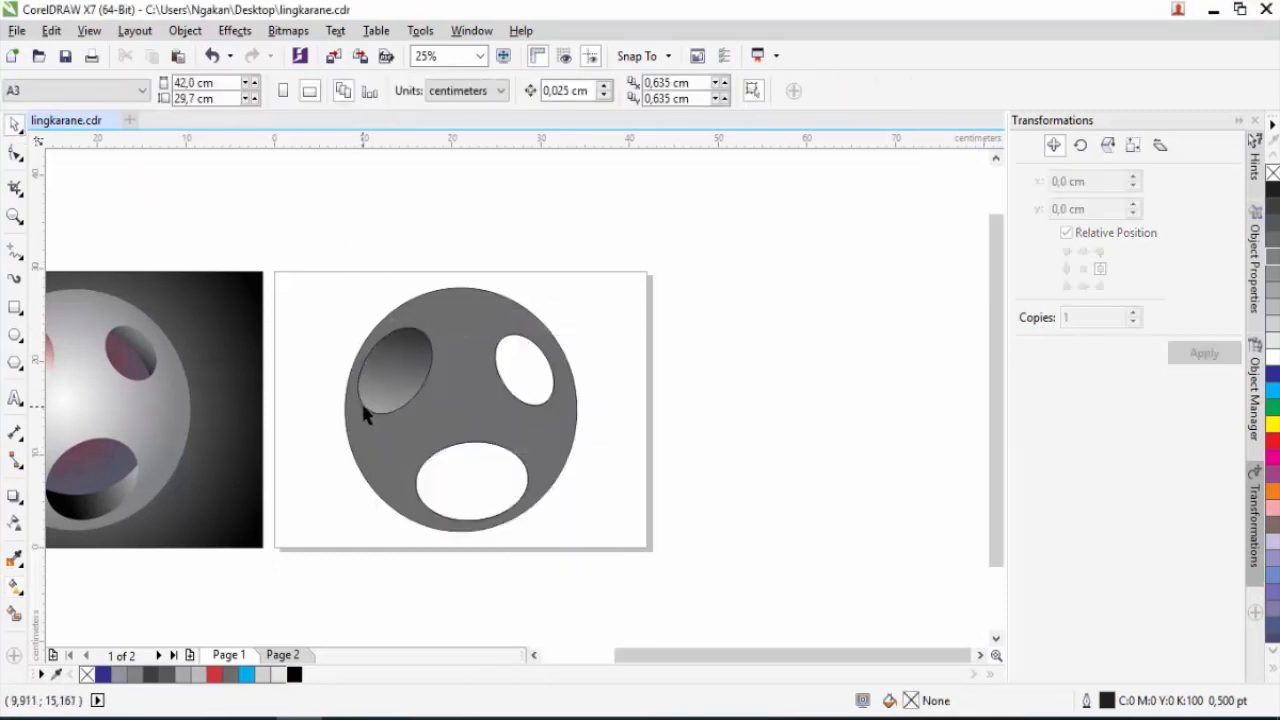
# Step: Copy only the fill property from the upper-left ellipse to the upper-right ellipse
pyautogui.scroll(1, 364, 416)
pyautogui.click(700, 340)
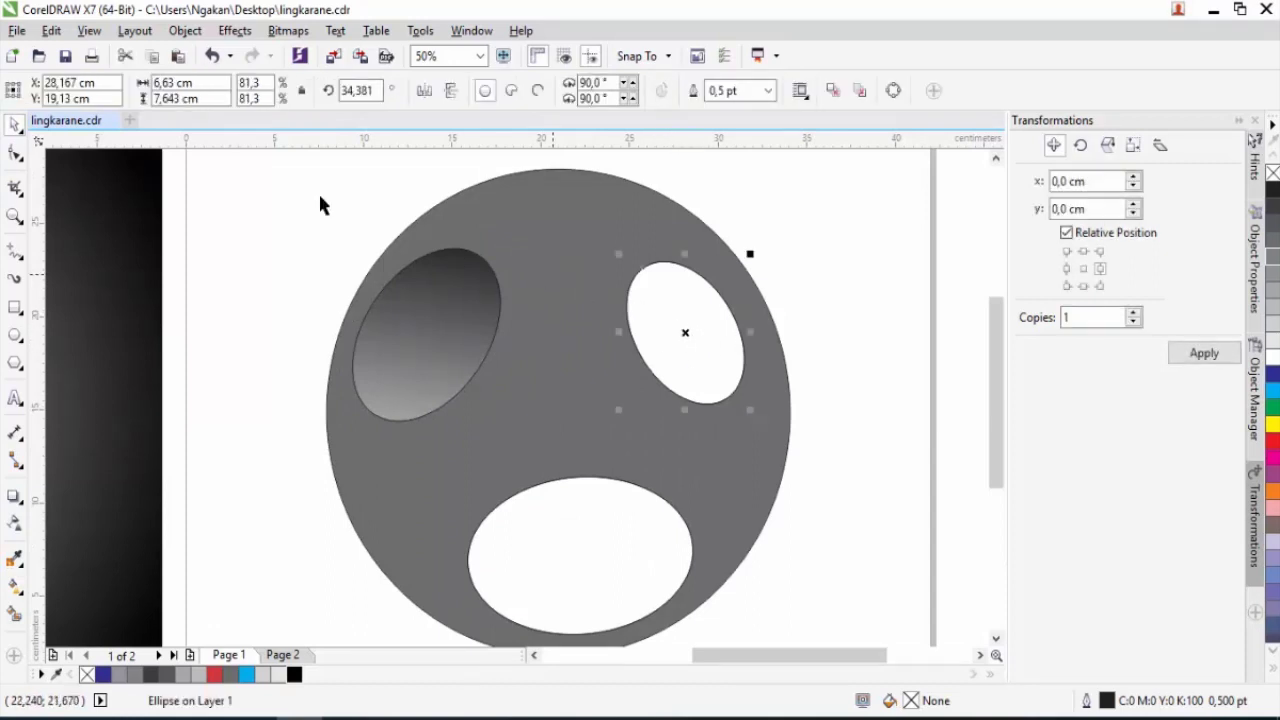
pyautogui.click(52, 31)
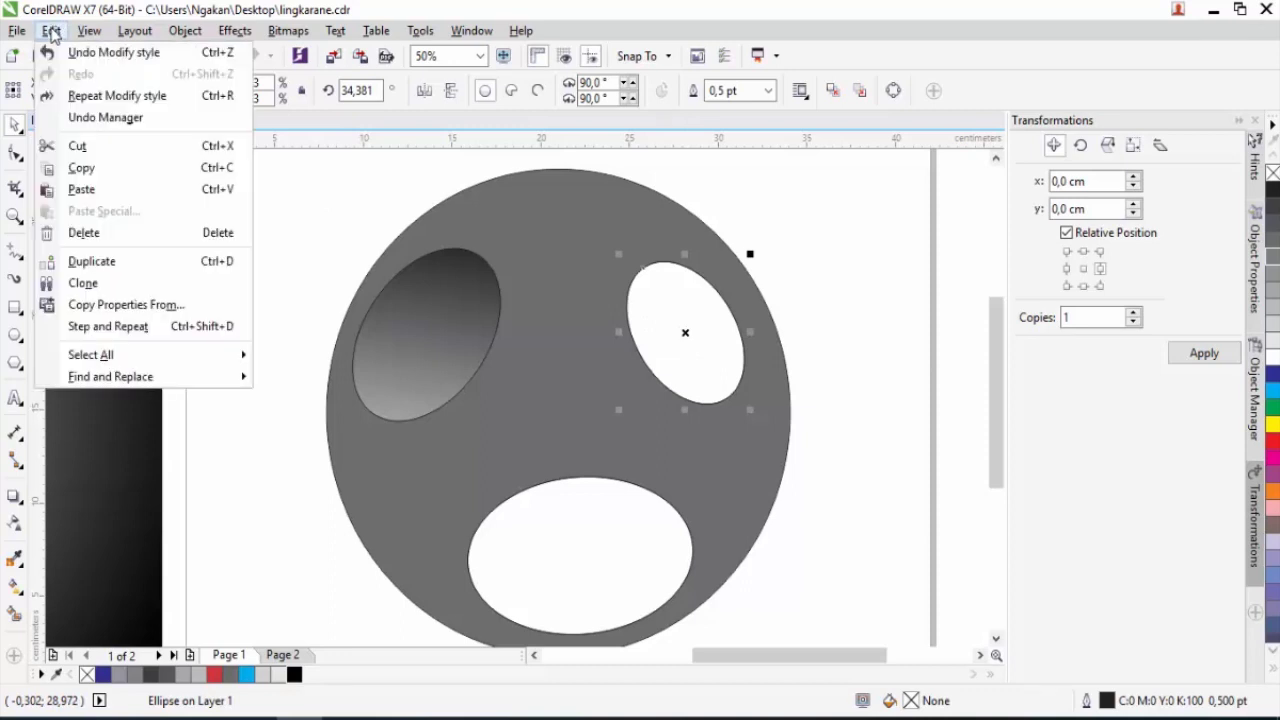
pyautogui.click(138, 308)
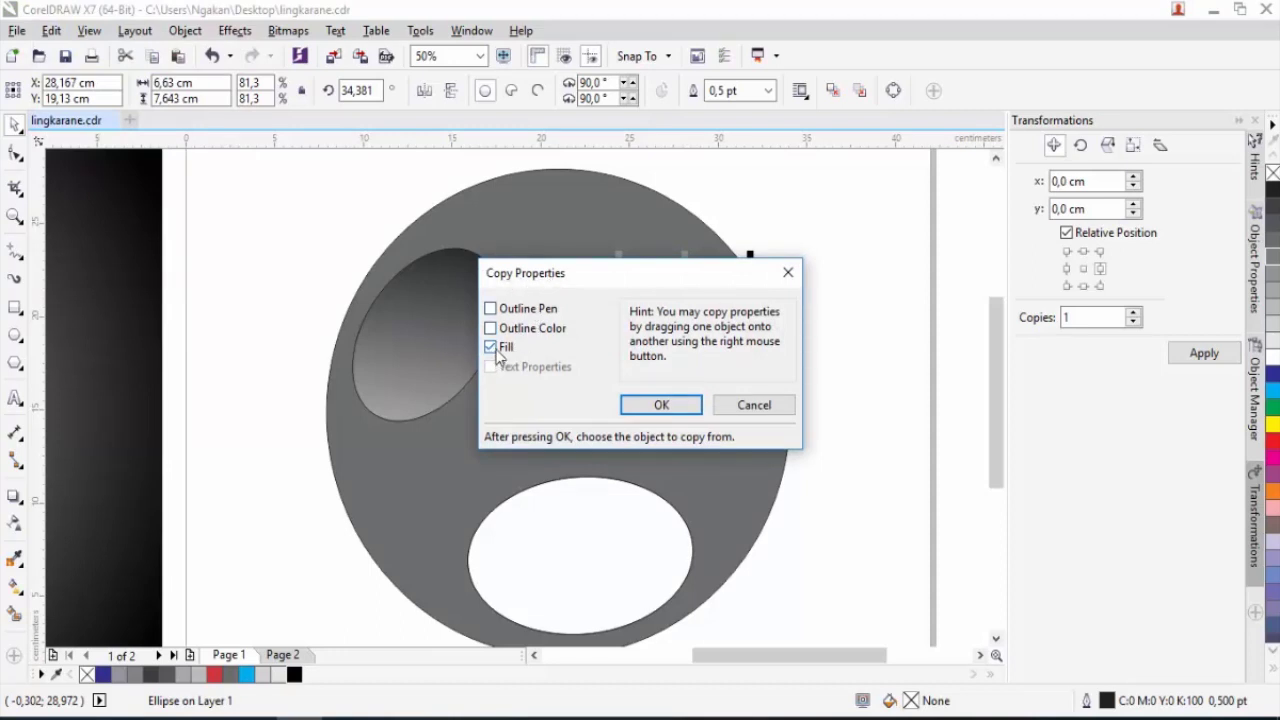
pyautogui.click(657, 404)
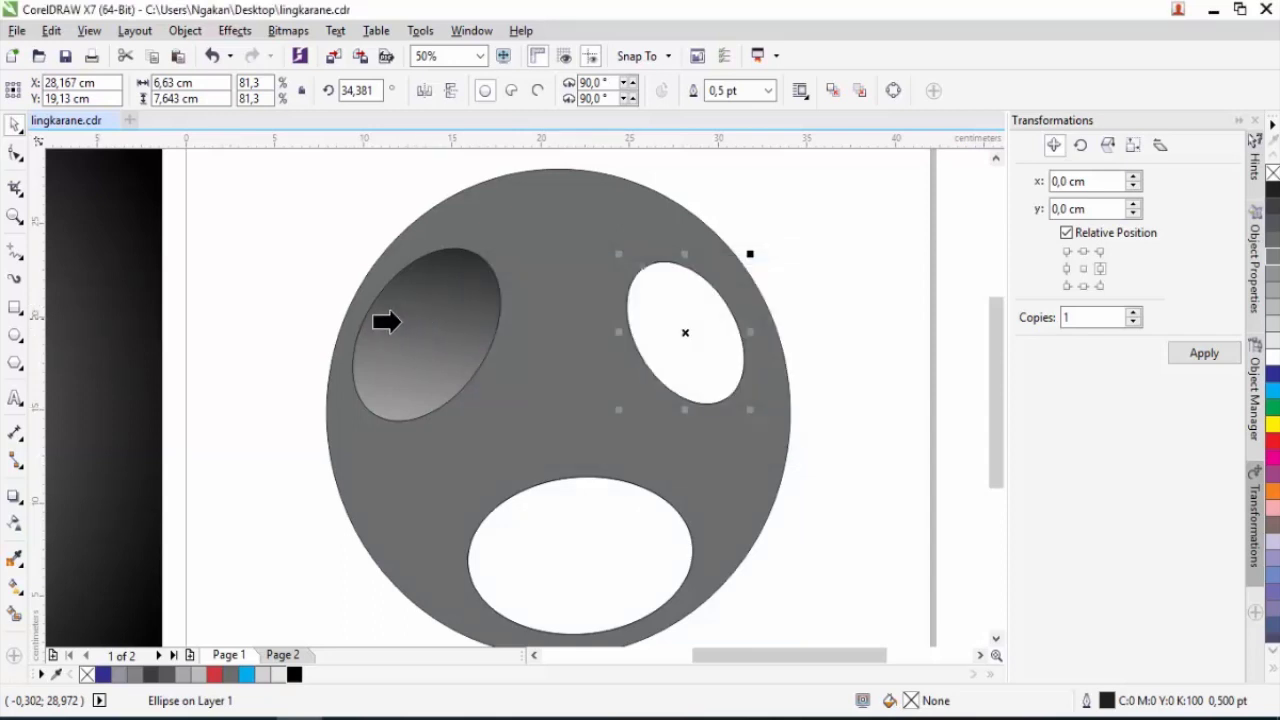
pyautogui.click(425, 326)
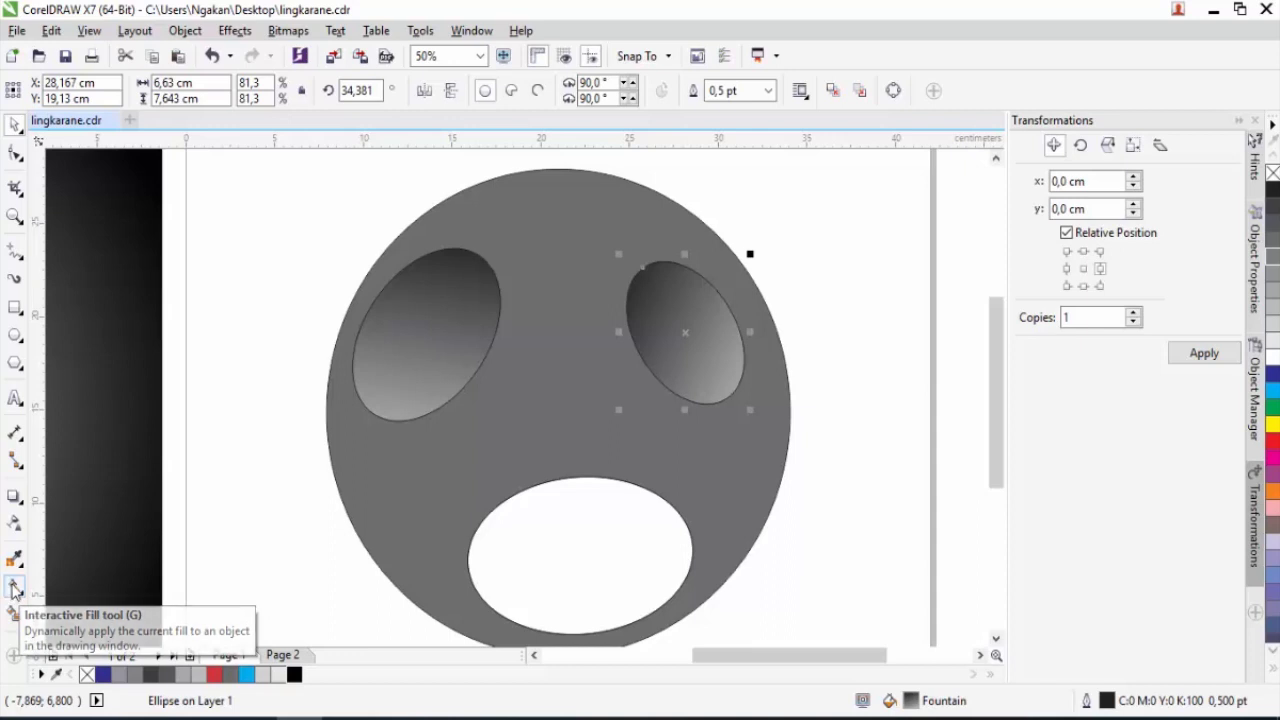
# Step: Redirect the upper-right ellipse's gradient so it runs from its dark left edge to lighter grey beyond its right edge
pyautogui.click(13, 589)
pyautogui.moveTo(628, 288); pyautogui.dragTo(688, 268)
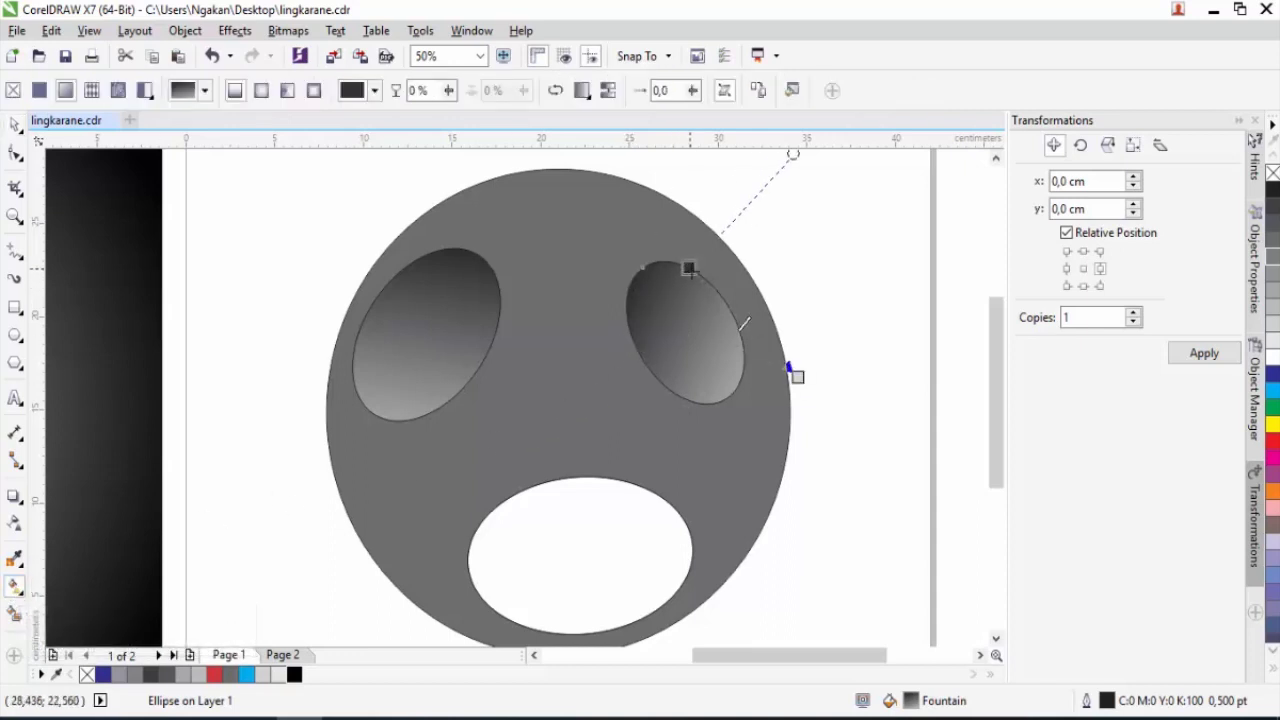
pyautogui.moveTo(796, 375); pyautogui.dragTo(727, 448)
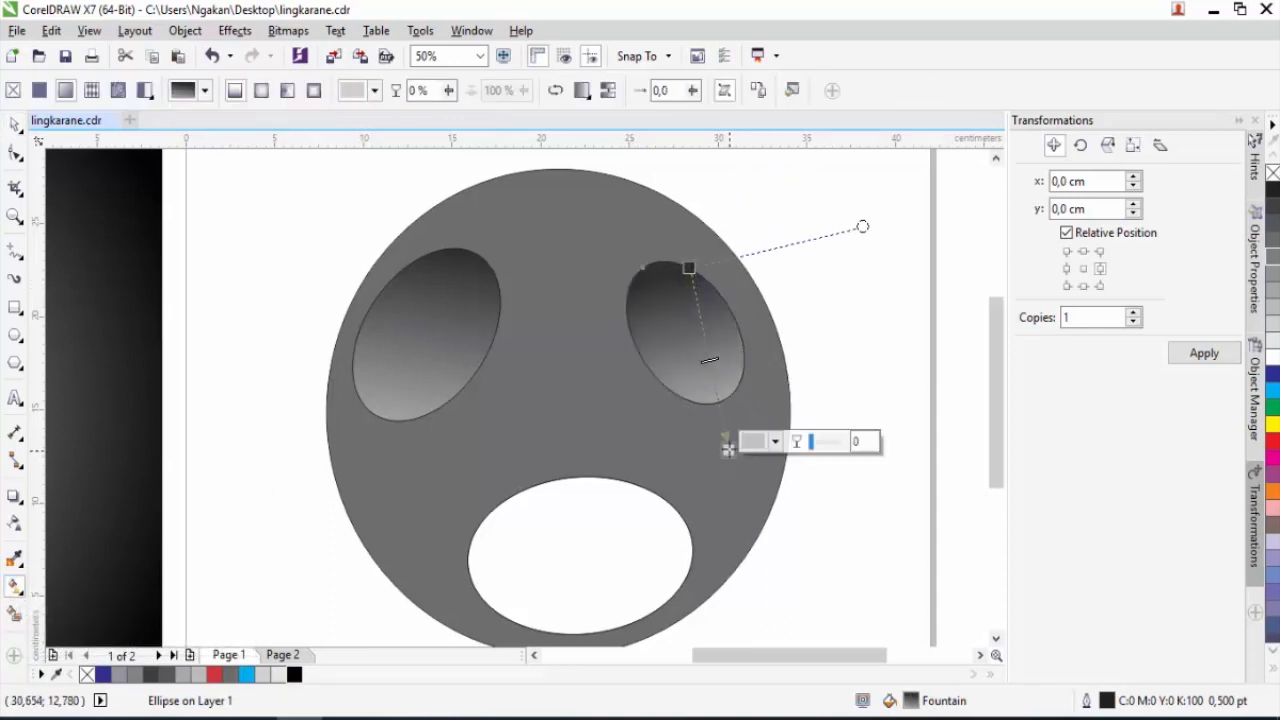
pyautogui.moveTo(688, 268); pyautogui.dragTo(708, 282)
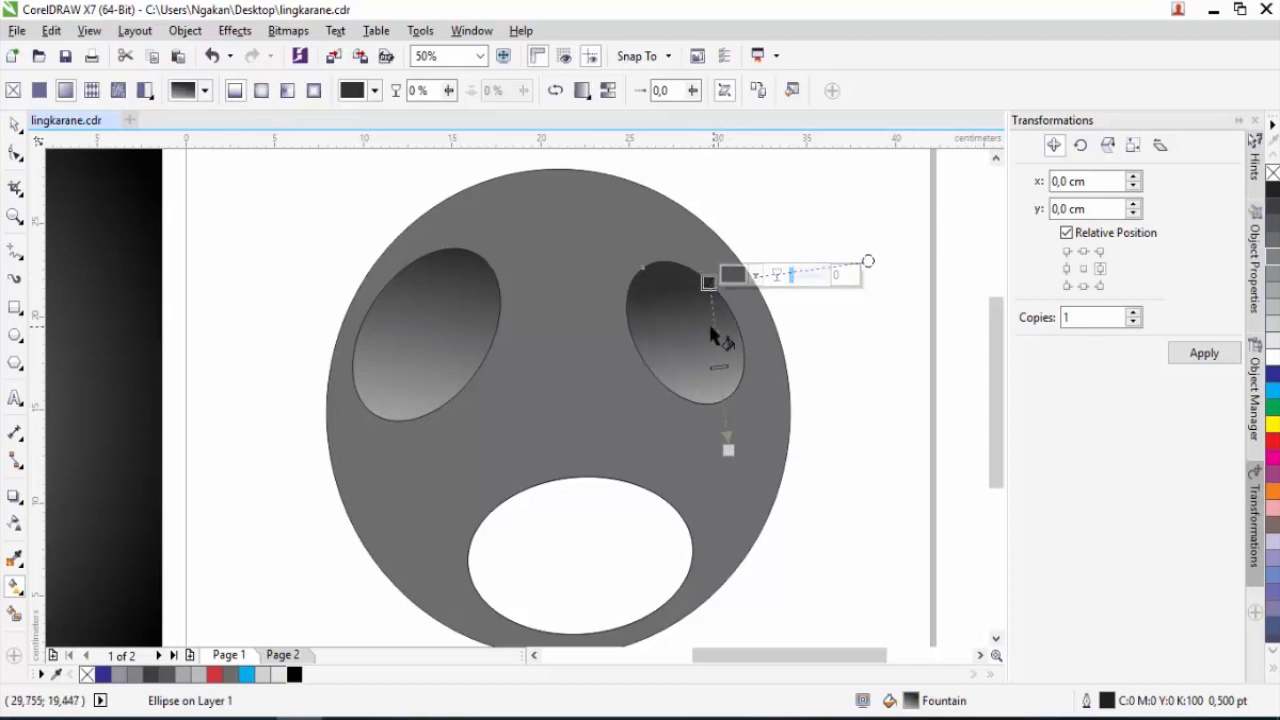
pyautogui.scroll(-1, 677, 383)
pyautogui.moveTo(697, 408)
pyautogui.mouseDown()
pyautogui.moveTo(746, 374)
pyautogui.moveTo(757, 337)
pyautogui.mouseUp()
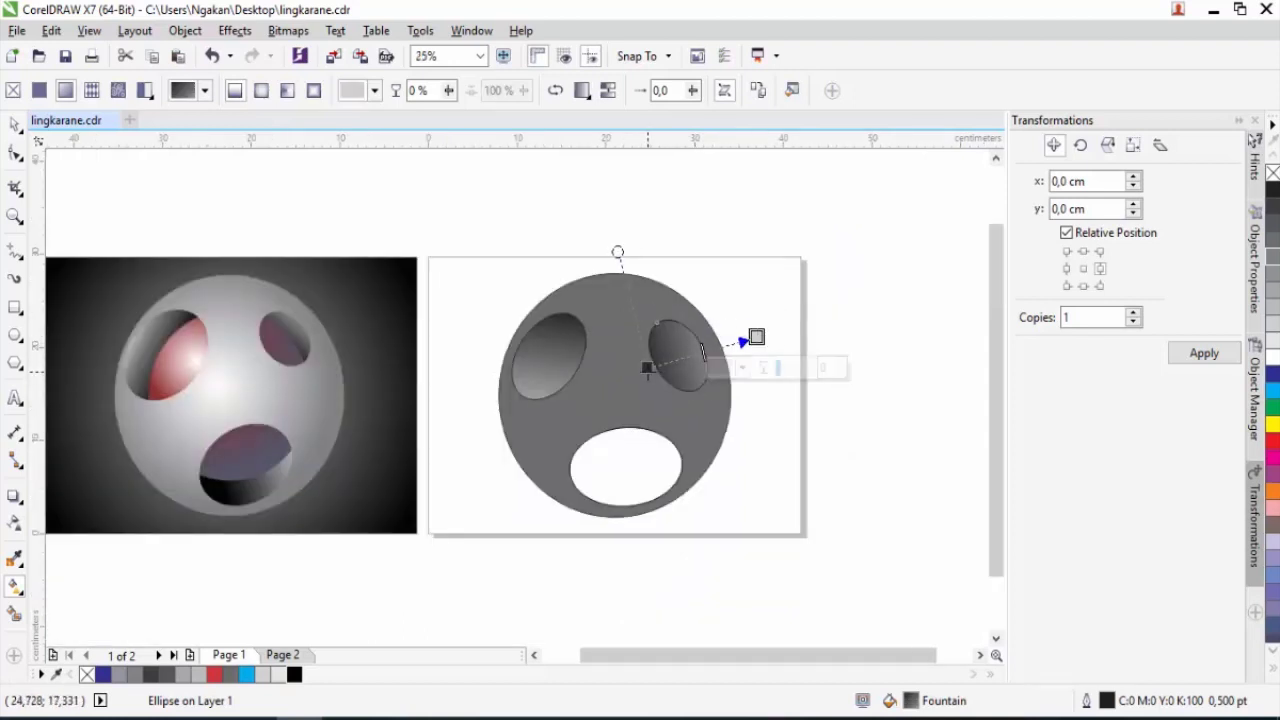
pyautogui.moveTo(648, 369); pyautogui.dragTo(657, 370)
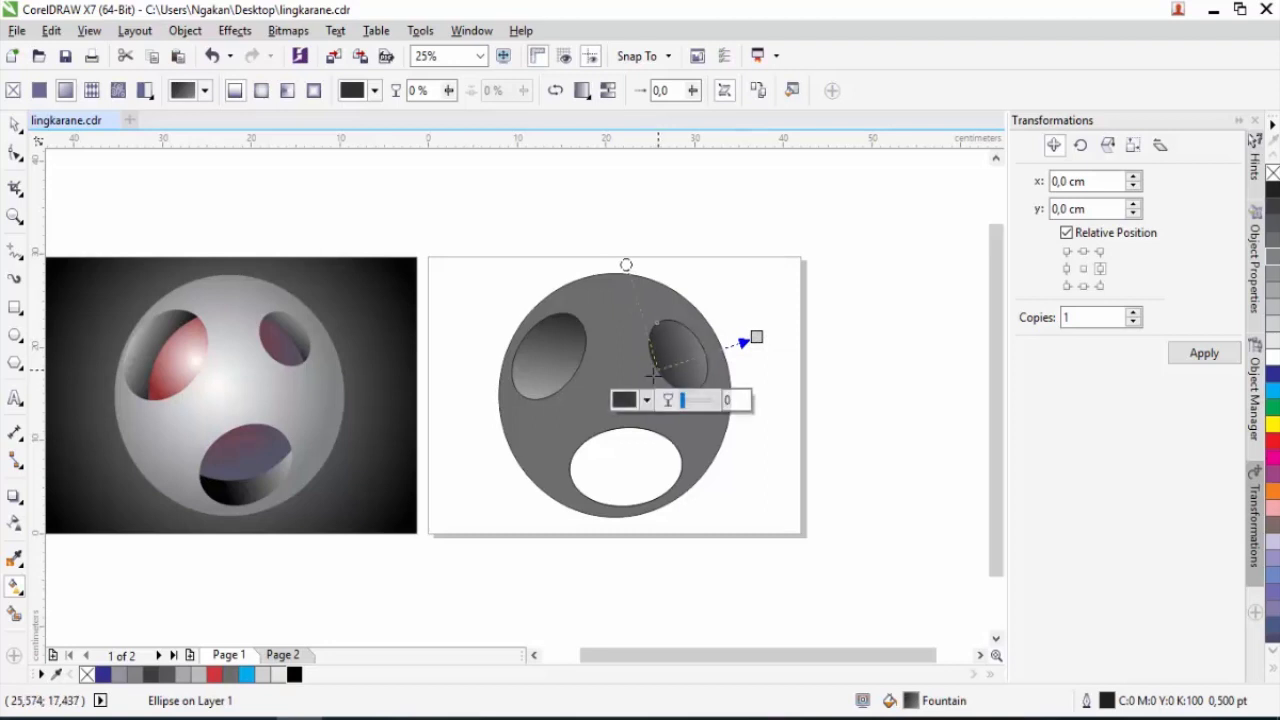
pyautogui.press('space')
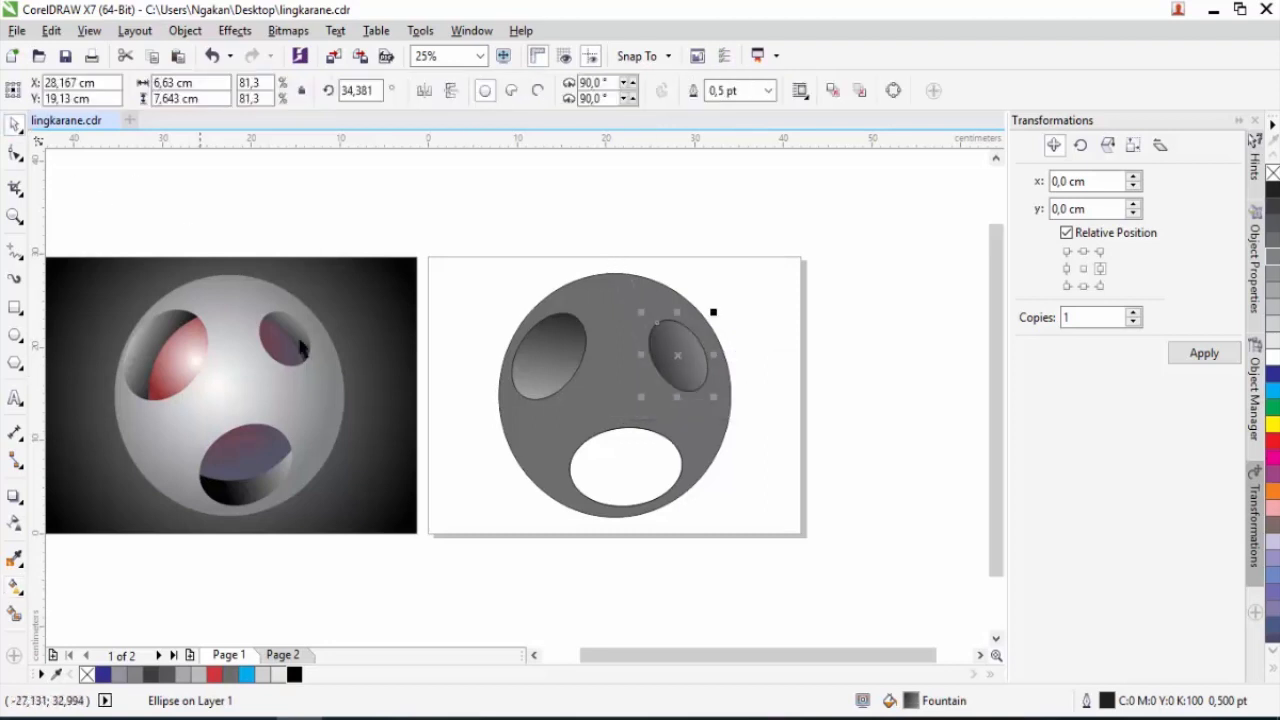
# Step: Copy only the fill property from the upper-right ellipse to the large lower ellipse
pyautogui.click(623, 470)
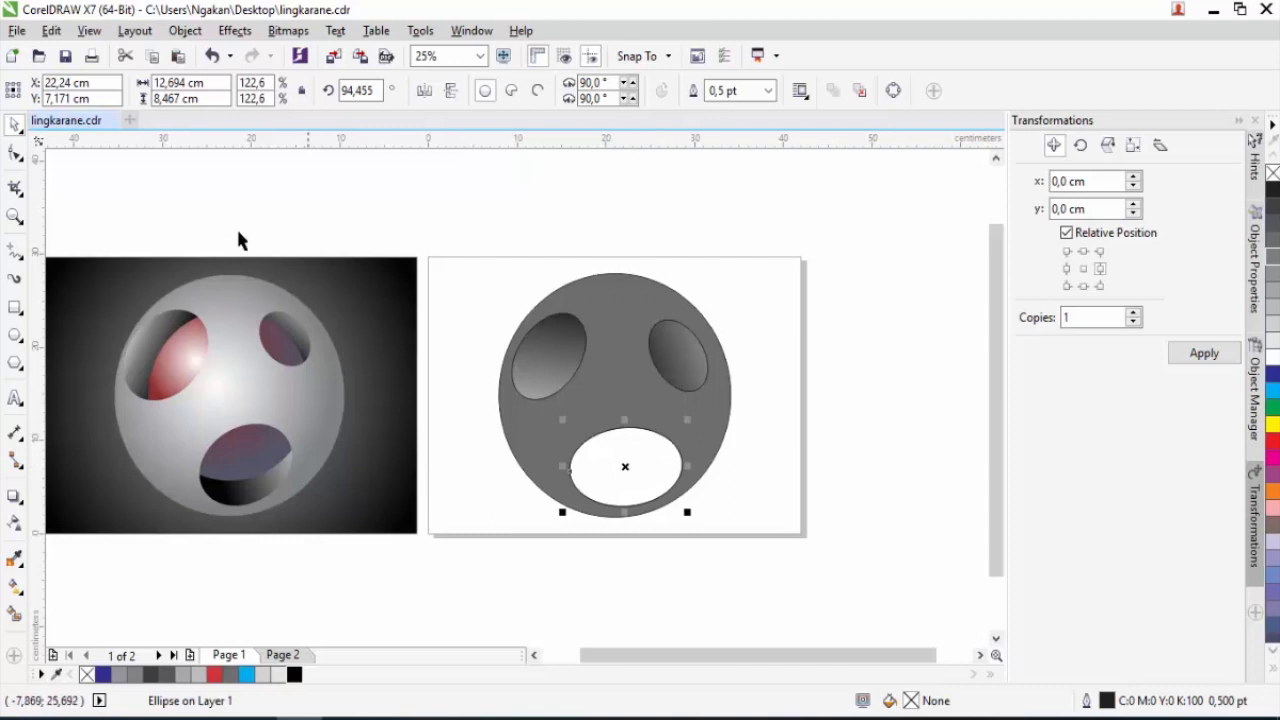
pyautogui.click(51, 31)
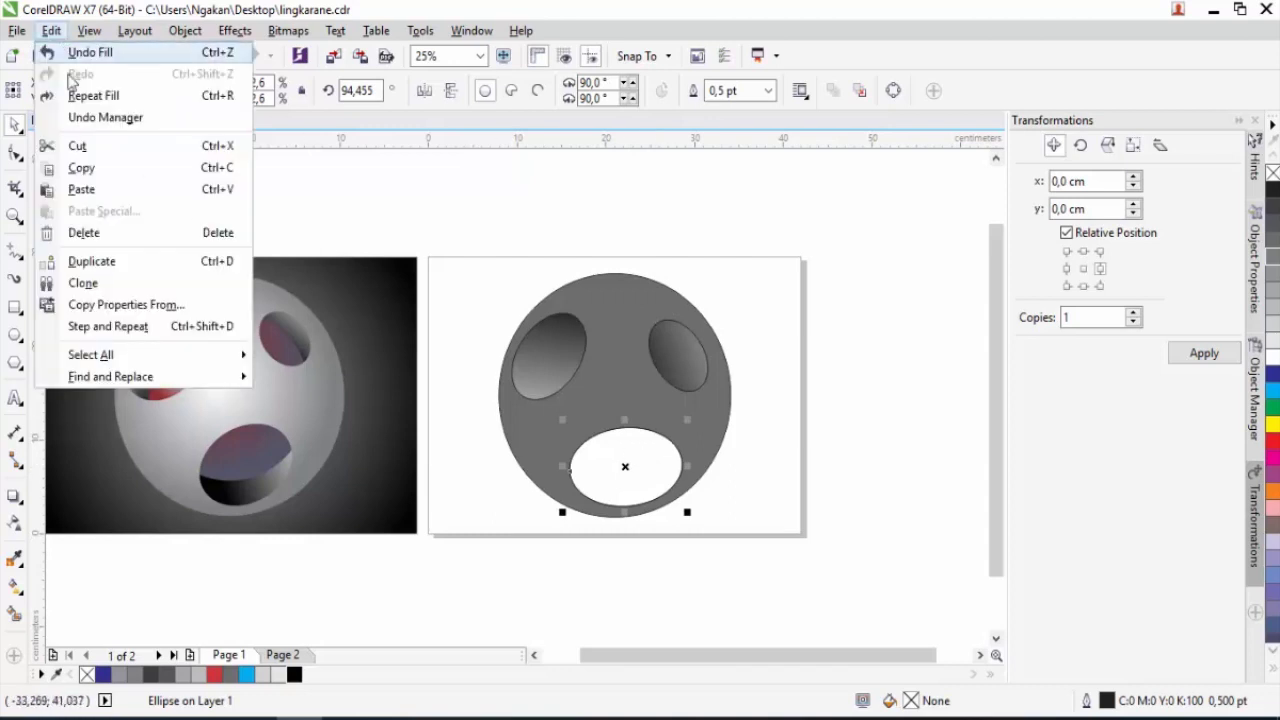
pyautogui.click(141, 307)
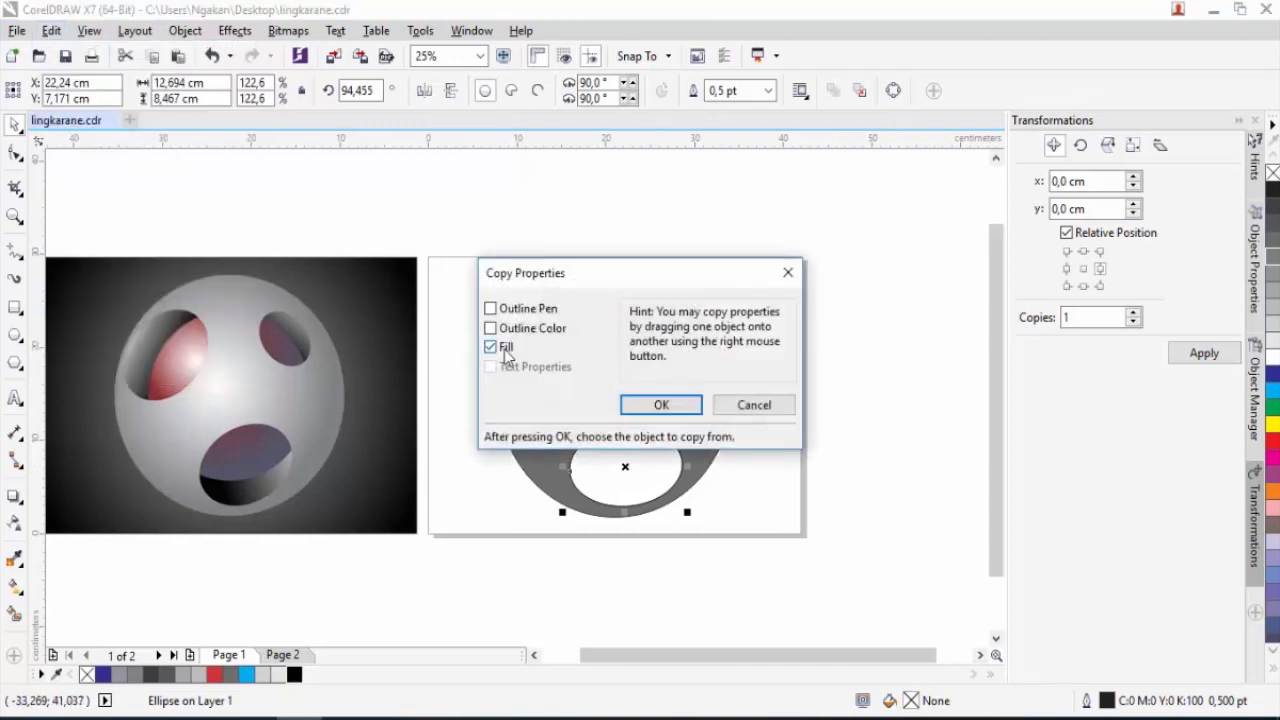
pyautogui.click(675, 406)
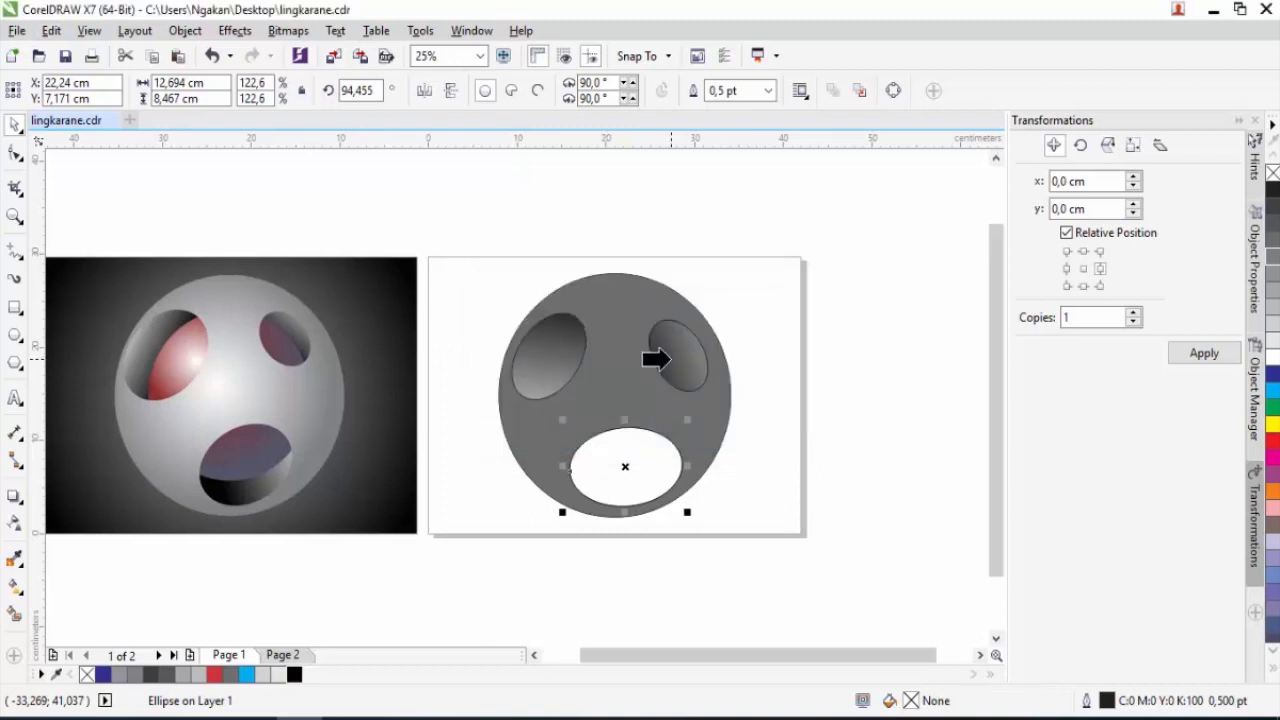
pyautogui.click(664, 360)
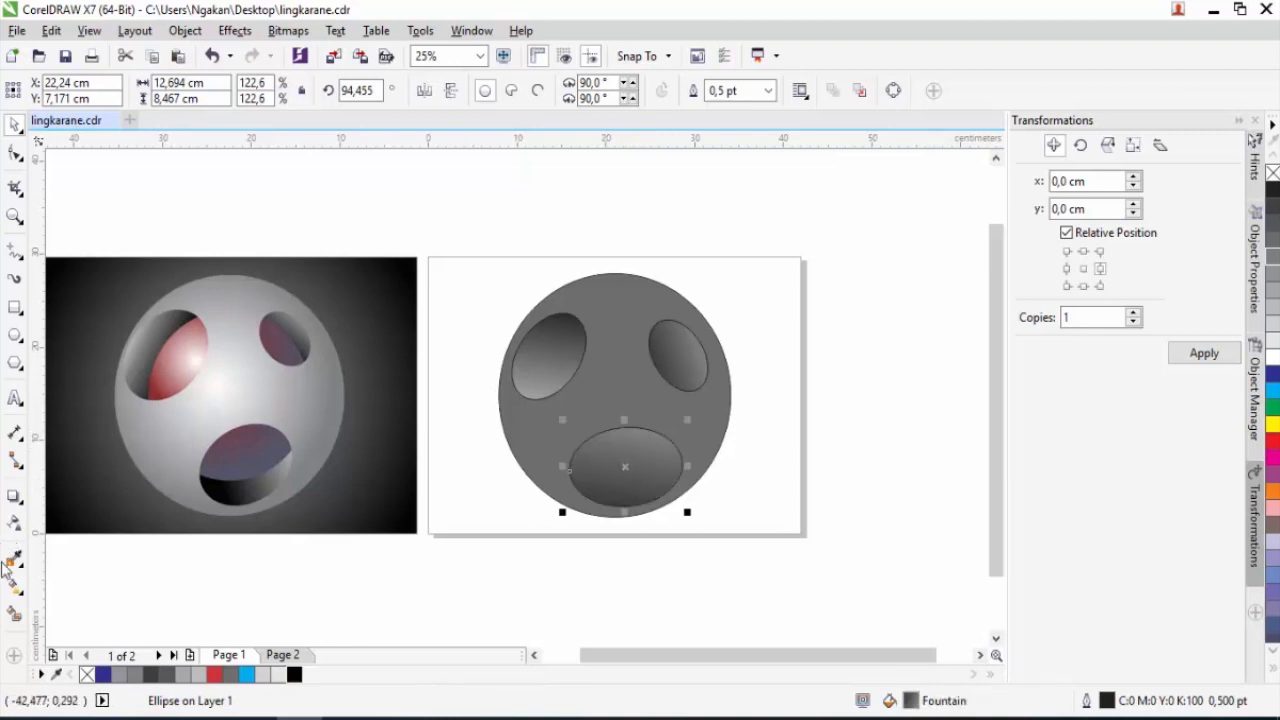
# Step: Redirect the lower ellipse's gradient to run from its lower-left edge to its upper-right edge
pyautogui.click(15, 592)
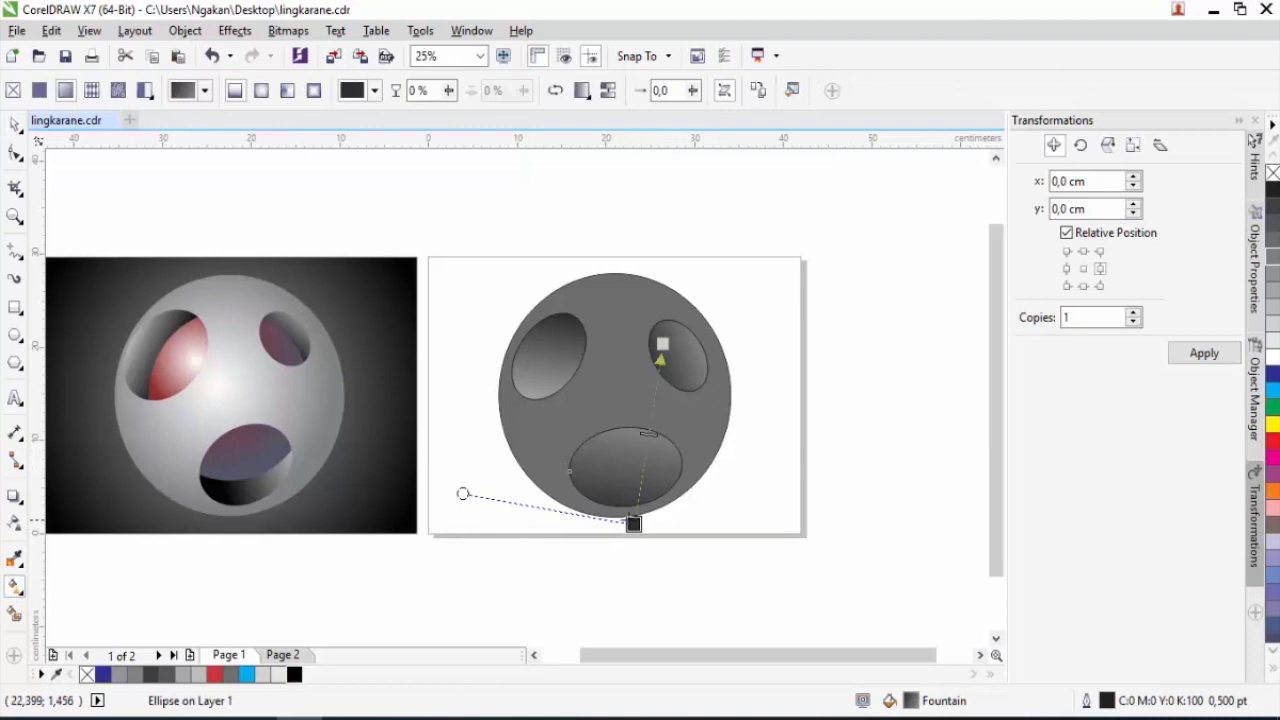
pyautogui.moveTo(633, 524); pyautogui.dragTo(581, 492)
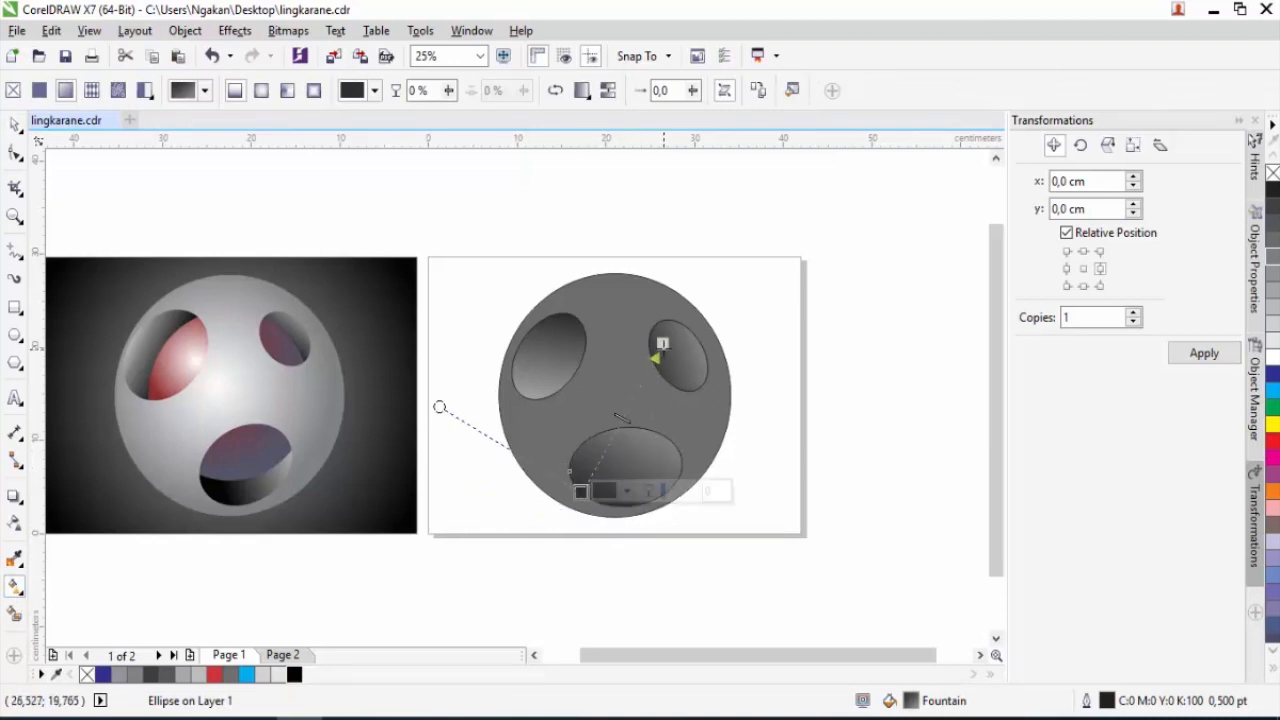
pyautogui.moveTo(663, 343); pyautogui.dragTo(686, 435)
pyautogui.moveTo(581, 492); pyautogui.dragTo(591, 487)
# Step: Darken the start color of the lower ellipse's gradient to C 76, M 68, Y 66, K 87 and deselect the ellipse
pyautogui.click(594, 518)
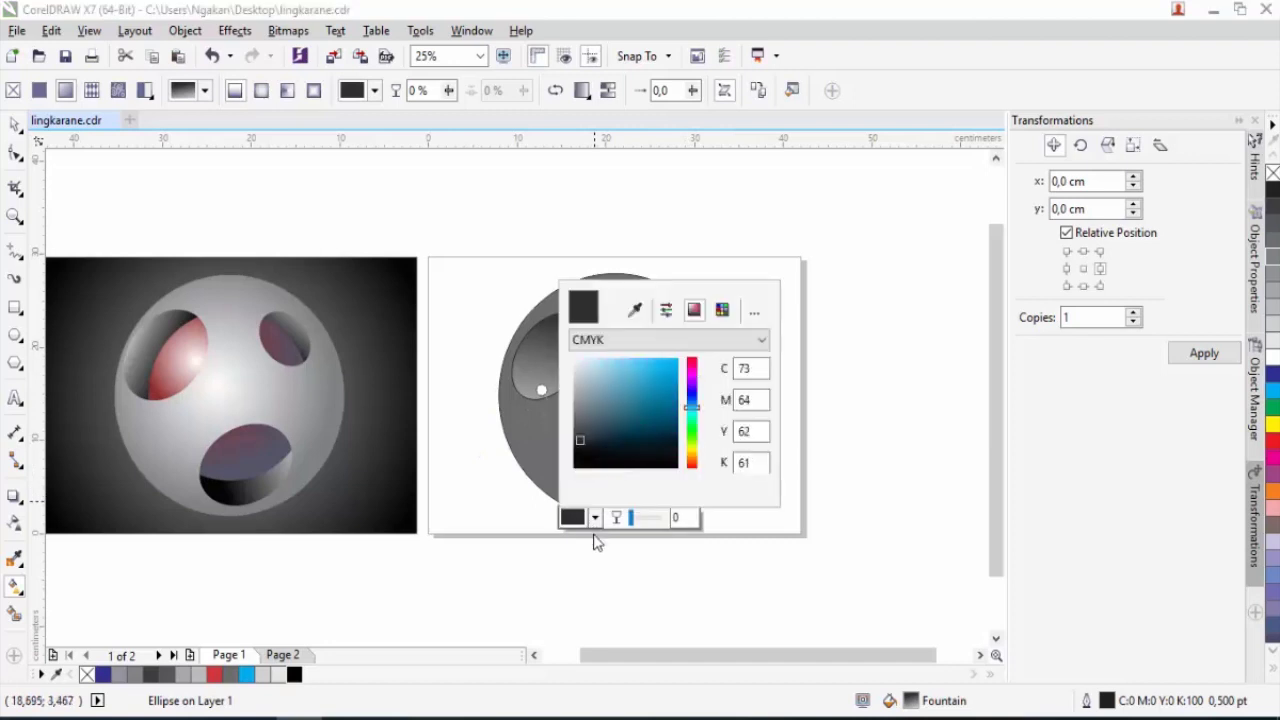
pyautogui.moveTo(581, 448); pyautogui.dragTo(579, 449)
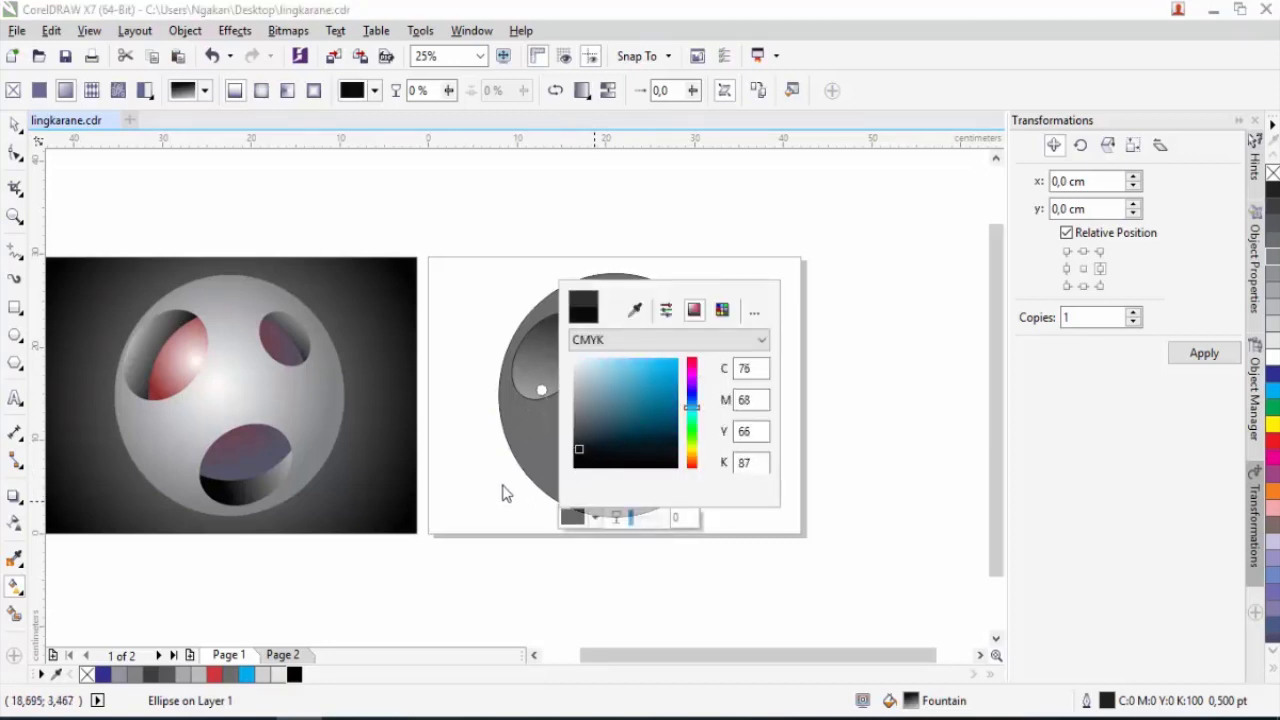
pyautogui.click(14, 126)
pyautogui.click(499, 230)
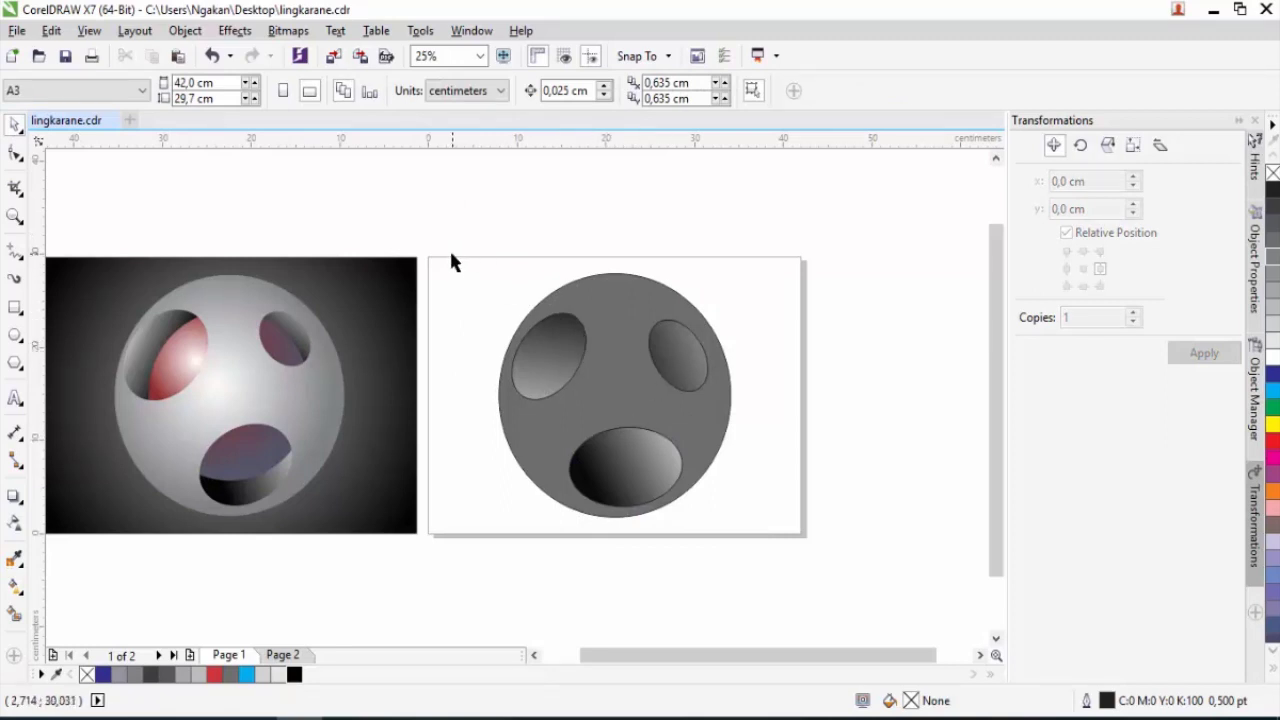
# Step: Remove the outlines from the circle shape and all three ellipses, and inspect the edges of the openings
pyautogui.moveTo(461, 236); pyautogui.dragTo(769, 568)
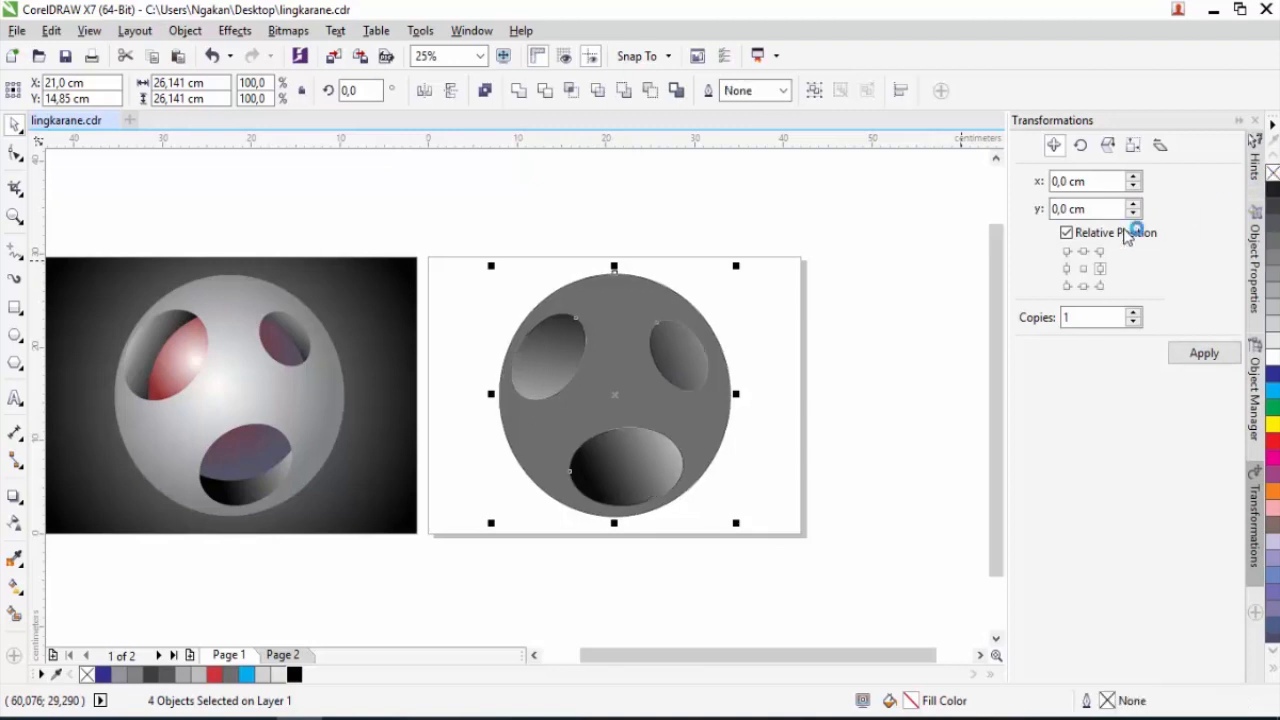
pyautogui.press('Escape')
pyautogui.scroll(1, 675, 345)
pyautogui.scroll(1, 675, 348)
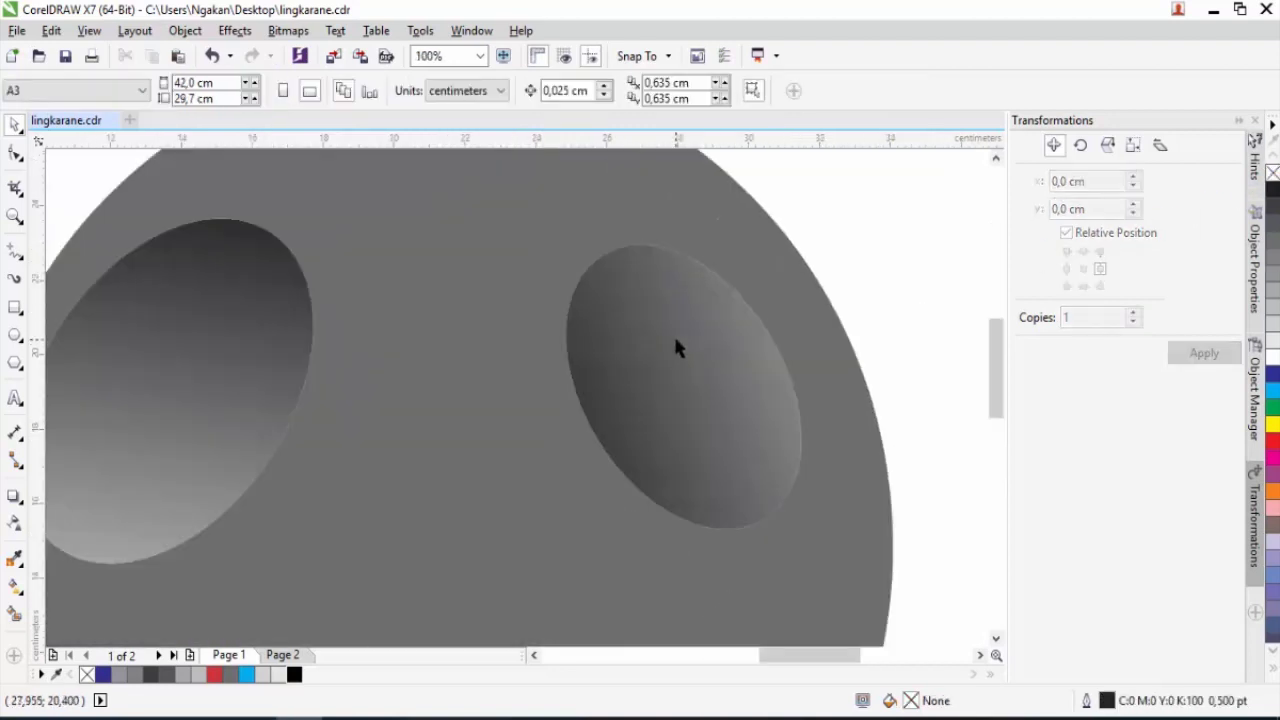
pyautogui.scroll(-1, 675, 346)
pyautogui.scroll(-1, 678, 348)
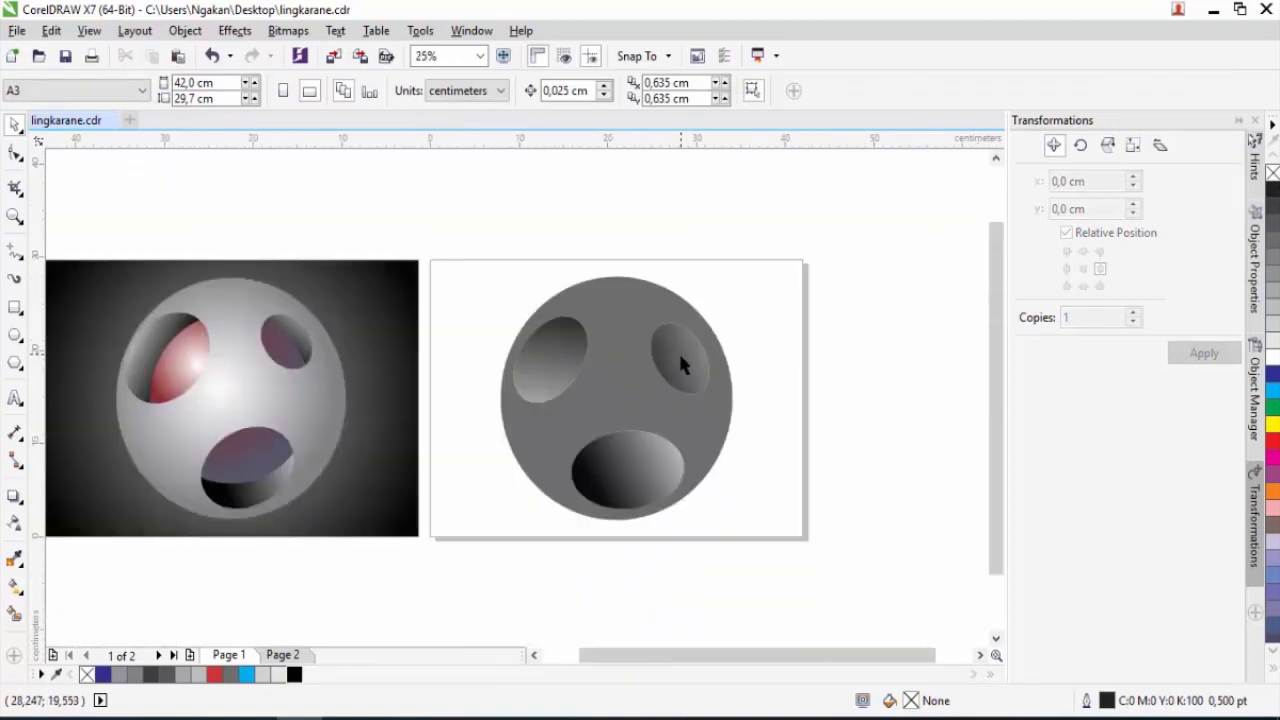
pyautogui.click(561, 372)
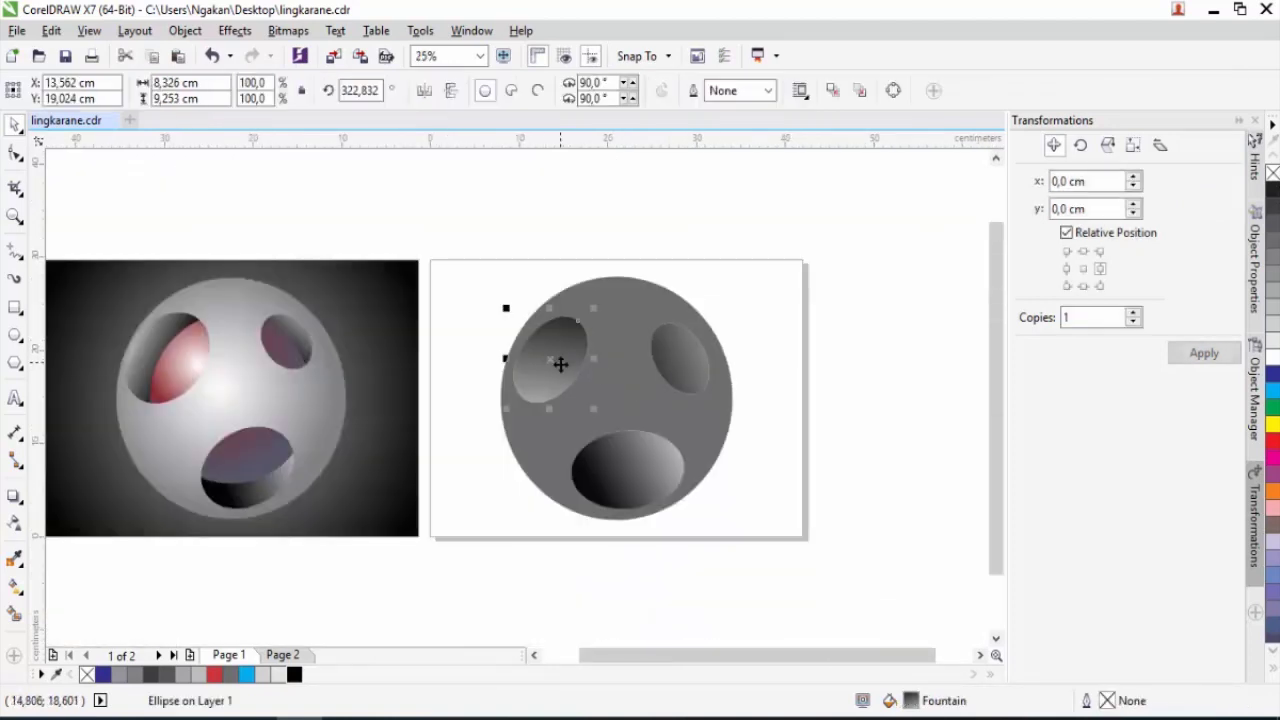
pyautogui.click(628, 478)
pyautogui.click(680, 364)
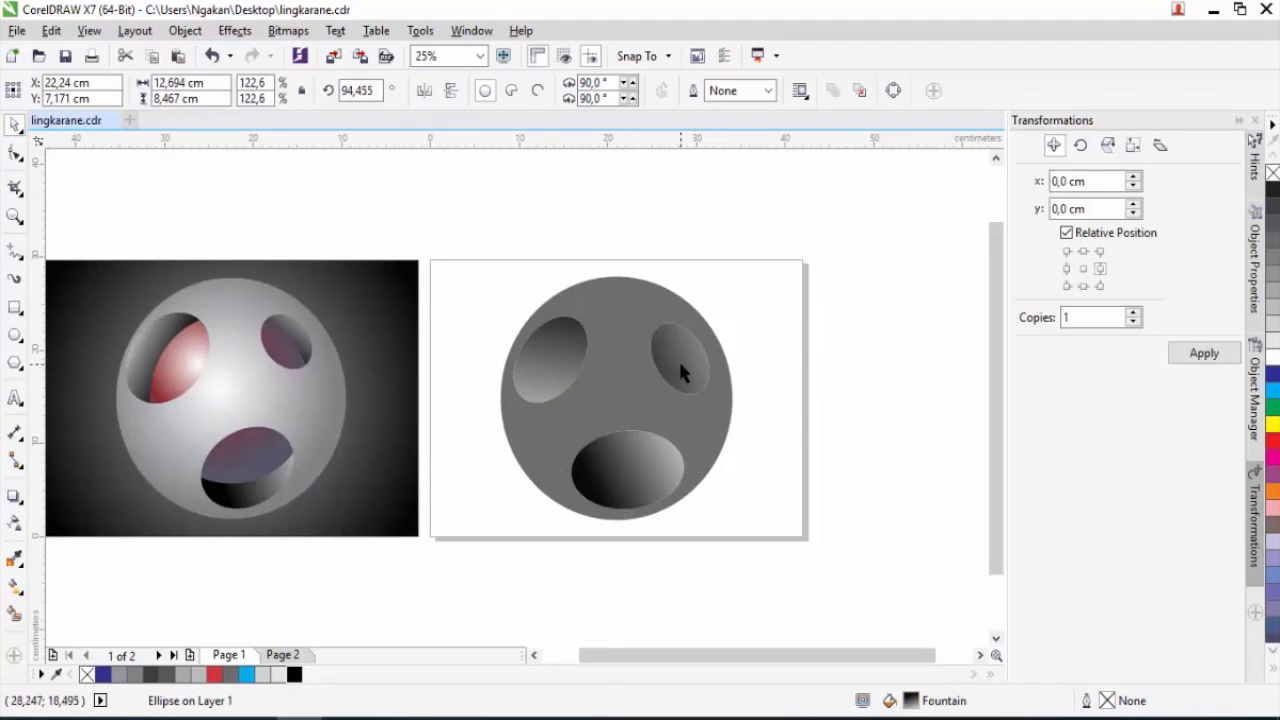
pyautogui.click(612, 392)
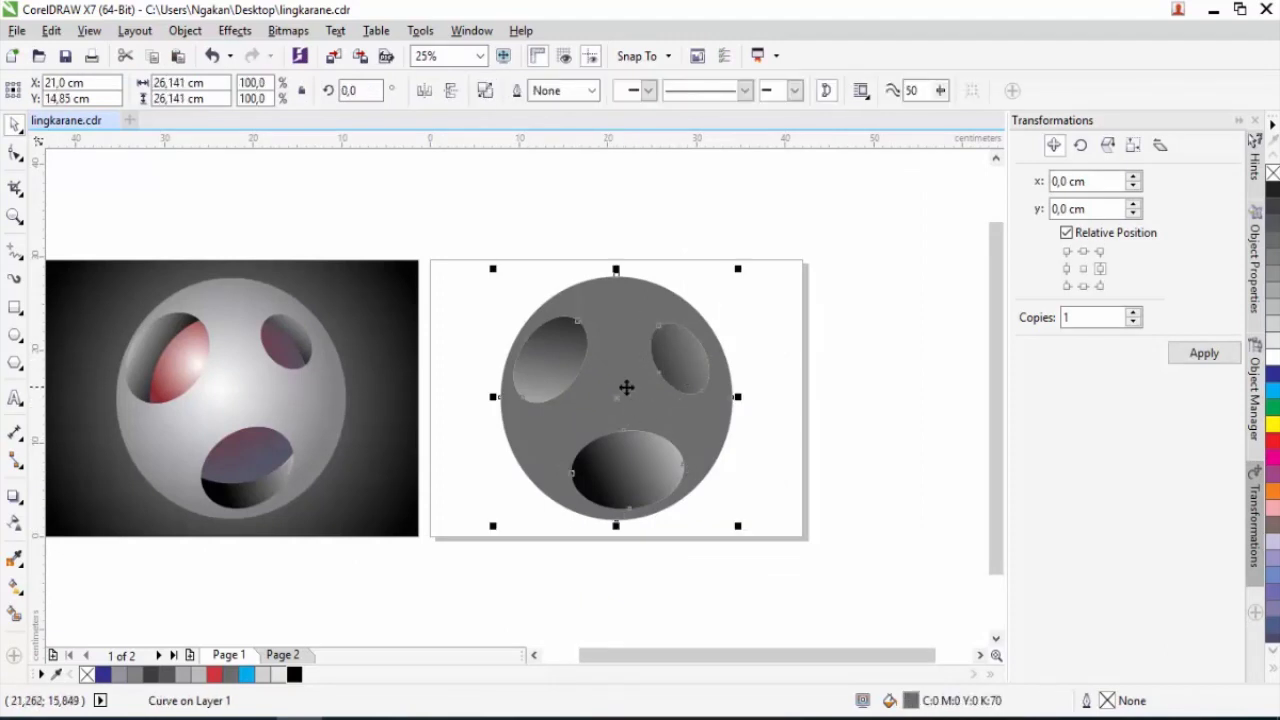
pyautogui.click(832, 342)
# Step: Scale the upper-right ellipse up slightly from its center so it covers the edge of its opening
pyautogui.scroll(3, 680, 372)
pyautogui.click(698, 332)
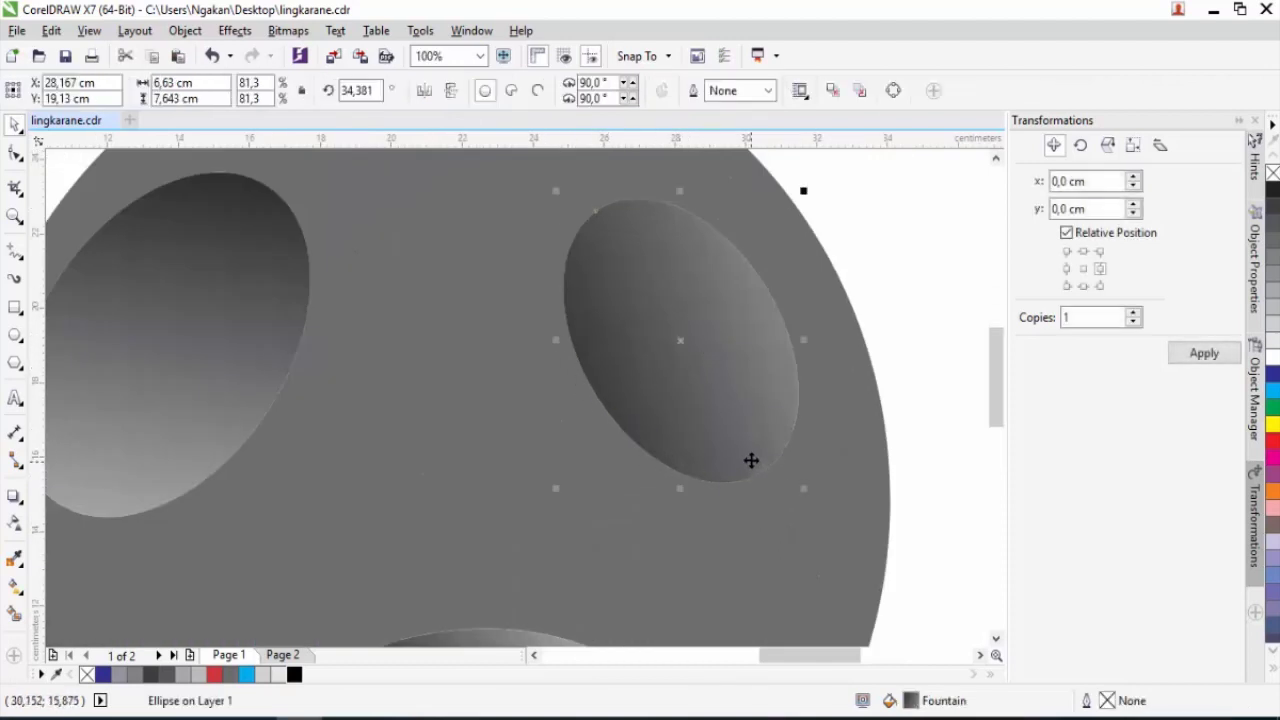
pyautogui.moveTo(806, 492); pyautogui.dragTo(809, 498)
# Step: Scale the upper-left ellipse up from its center to 101.8%, about 8.475 by 9.419 cm
pyautogui.scroll(-2, 783, 443)
pyautogui.click(503, 320)
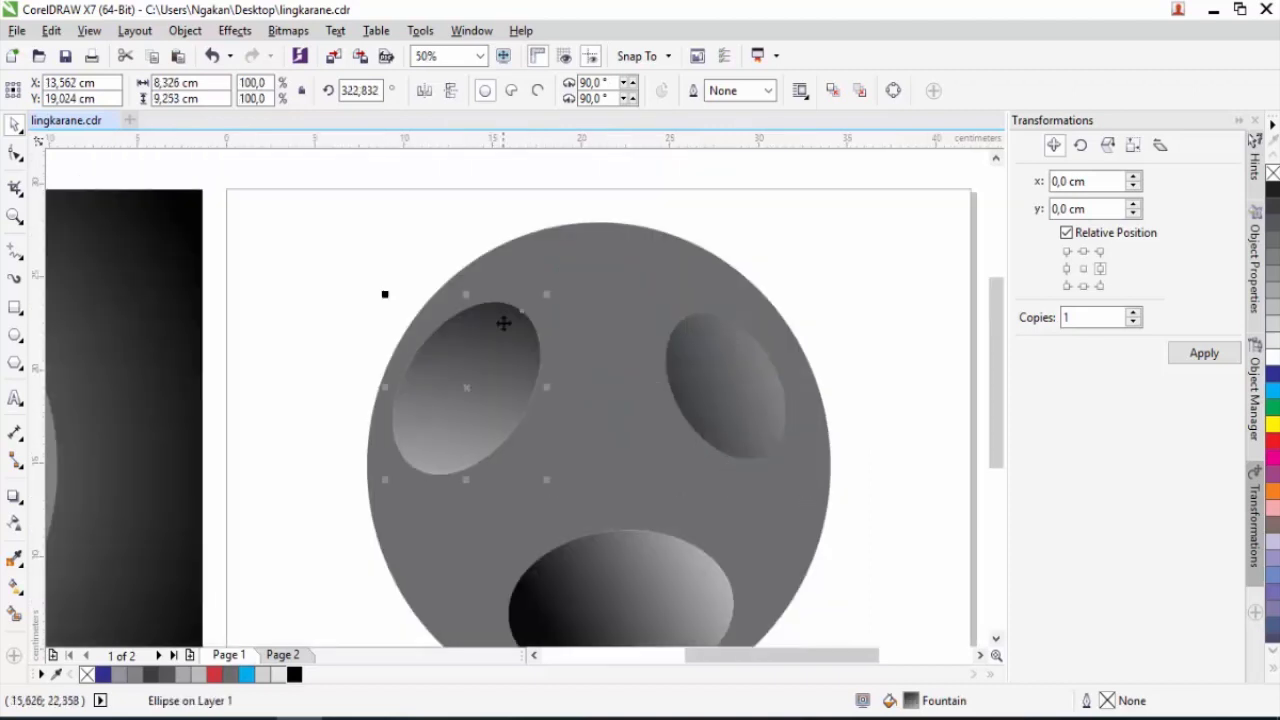
pyautogui.scroll(2, 540, 295)
pyautogui.moveTo(577, 283); pyautogui.dragTo(581, 282)
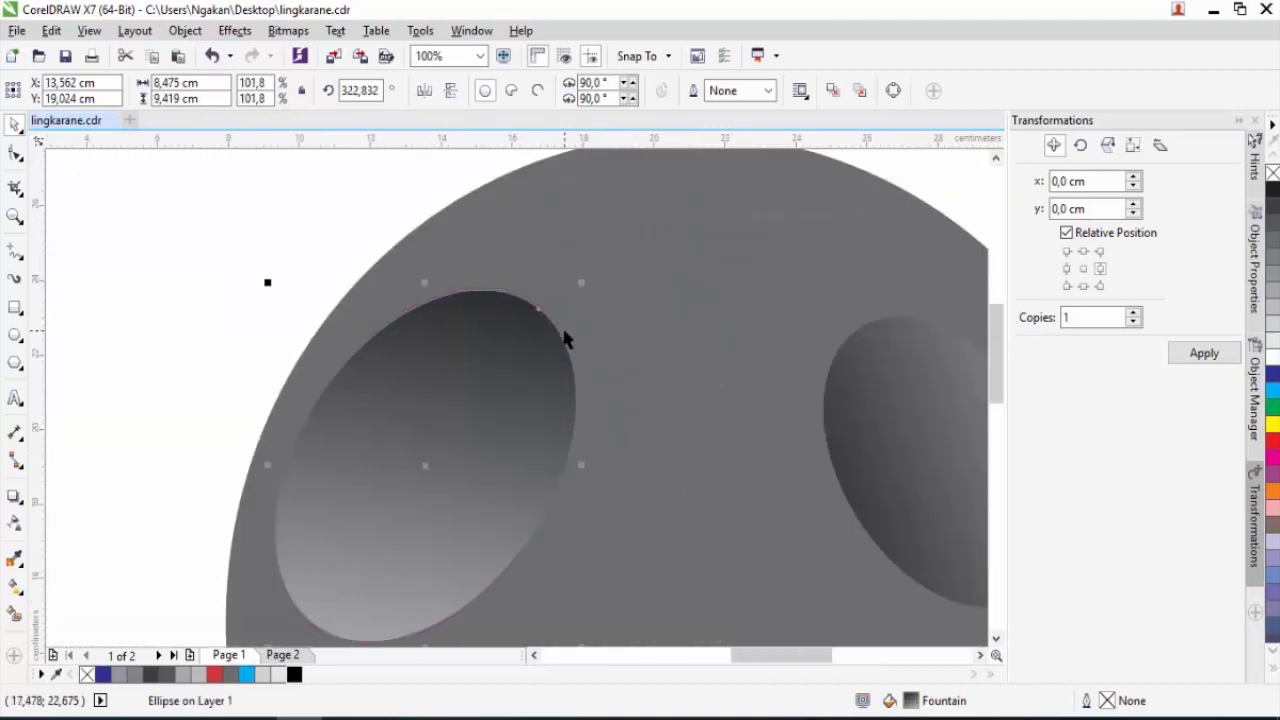
# Step: Scale the lower ellipse up from its center to 126.4%, about 13.09 by 8.731 cm
pyautogui.scroll(-2, 563, 334)
pyautogui.click(640, 445)
pyautogui.scroll(1, 671, 429)
pyautogui.moveTo(672, 398); pyautogui.dragTo(672, 397)
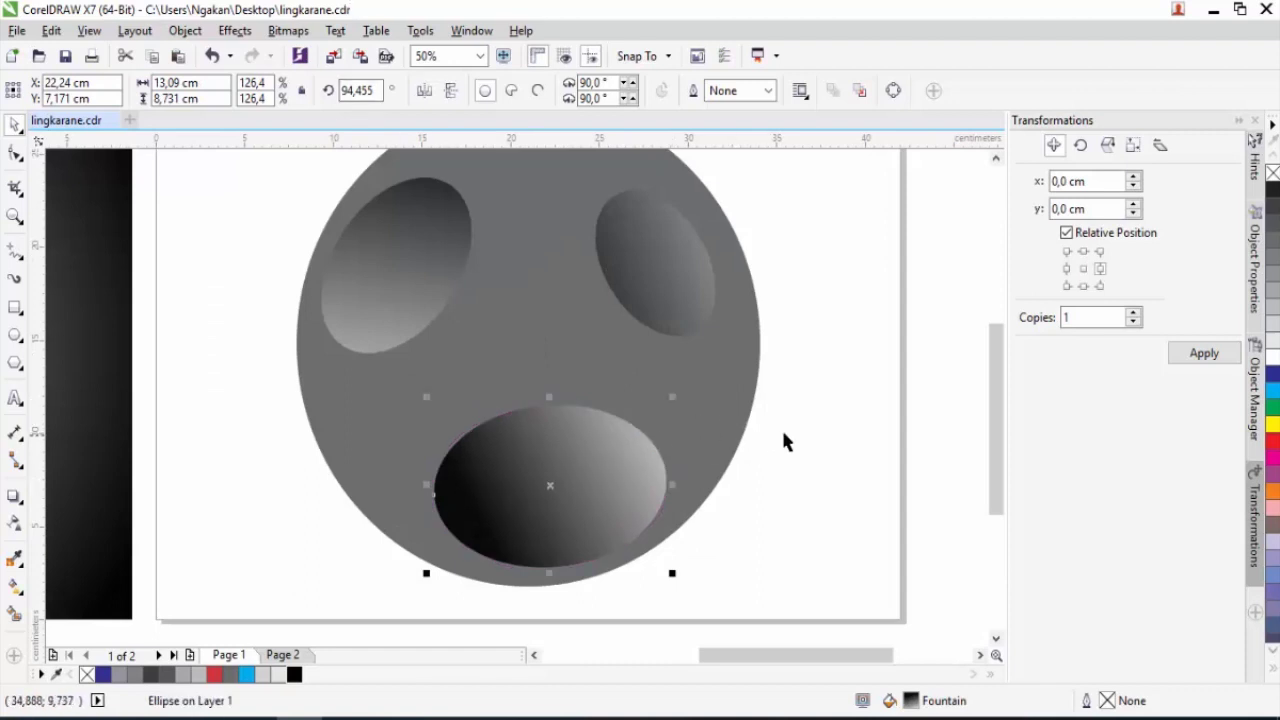
pyautogui.scroll(-2, 795, 415)
pyautogui.click(807, 369)
pyautogui.click(722, 341)
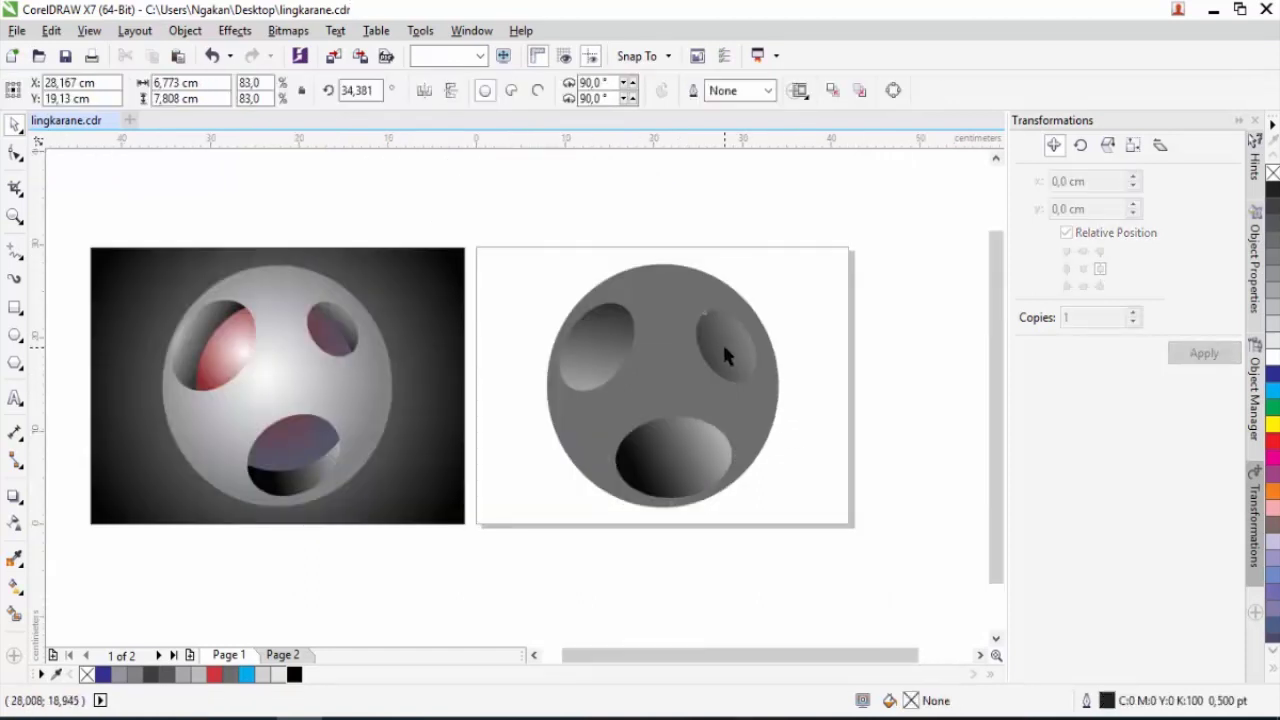
pyautogui.click(626, 369)
pyautogui.click(676, 474)
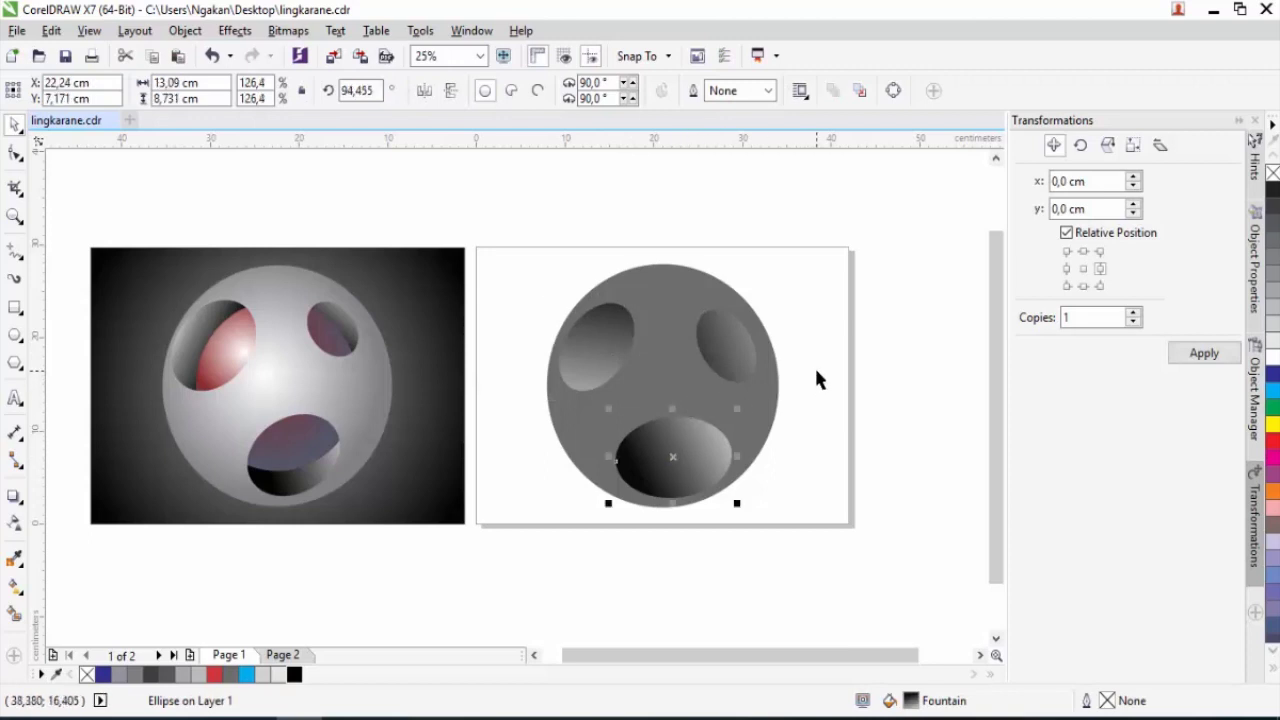
# Step: Bring the gray sphere shape with the three openings to the front of the page
pyautogui.click(667, 368)
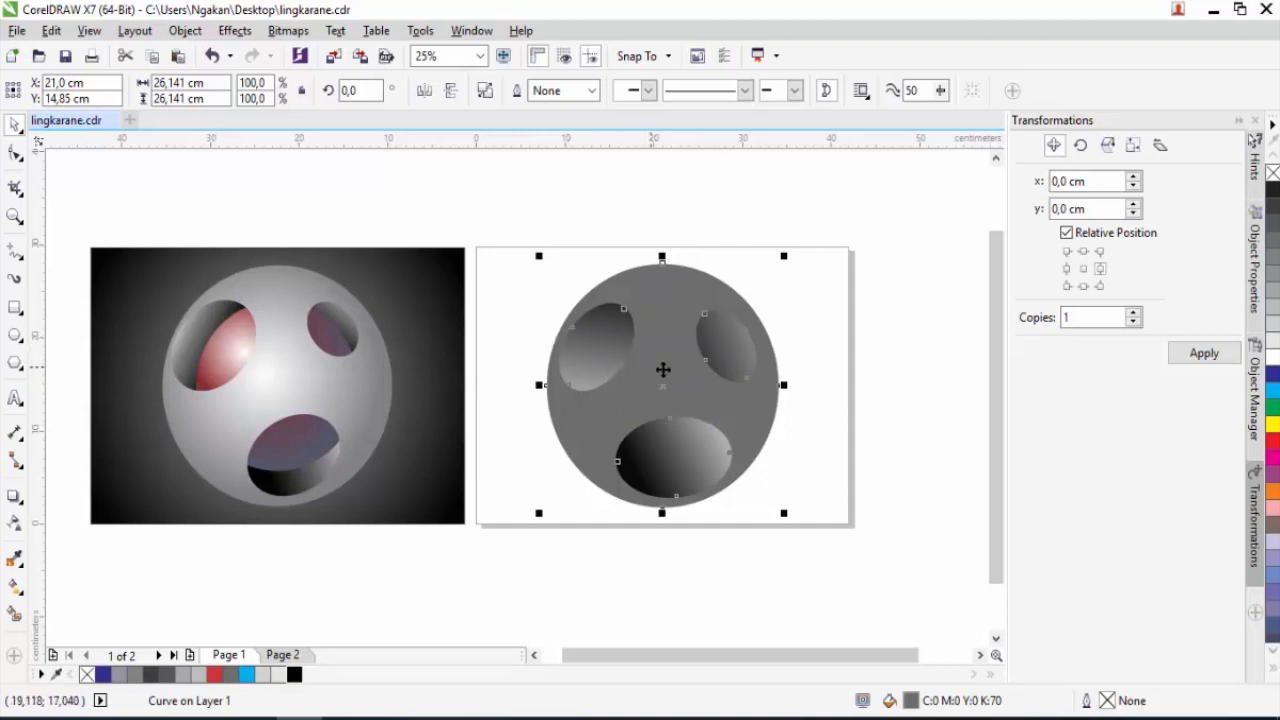
pyautogui.click(815, 435)
pyautogui.click(760, 418)
pyautogui.rightClick(752, 418)
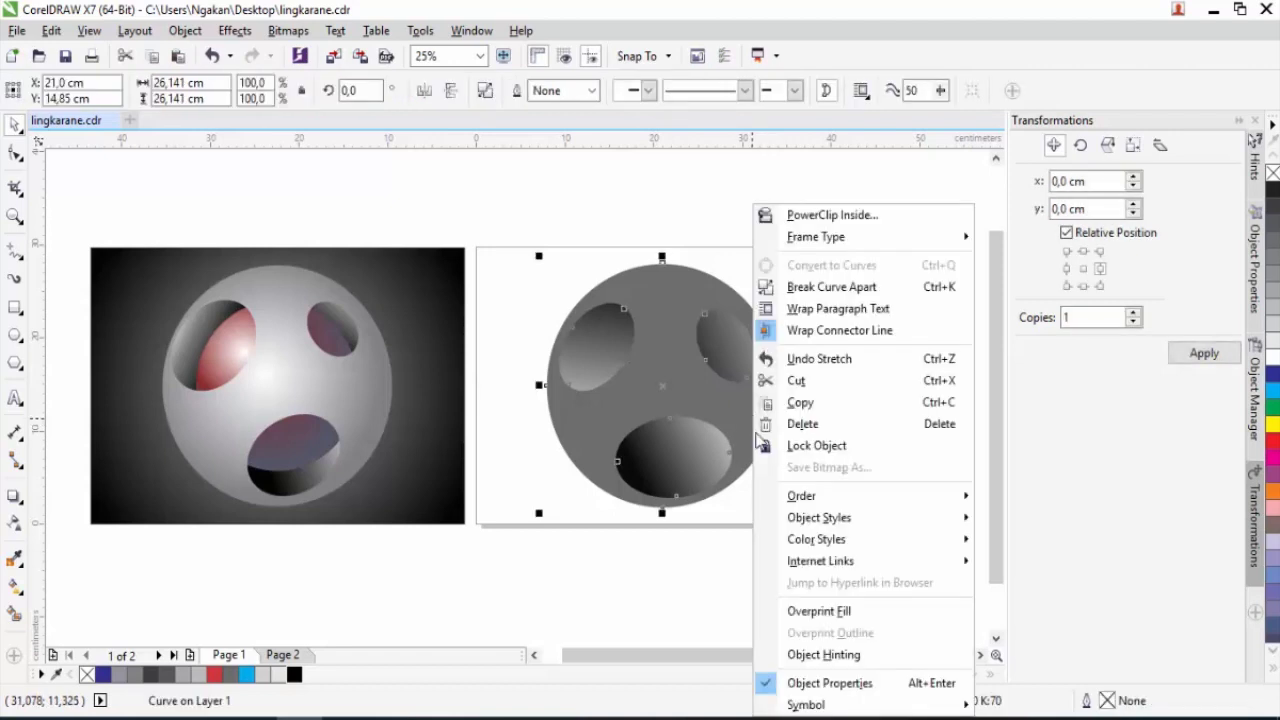
pyautogui.moveTo(815, 497)
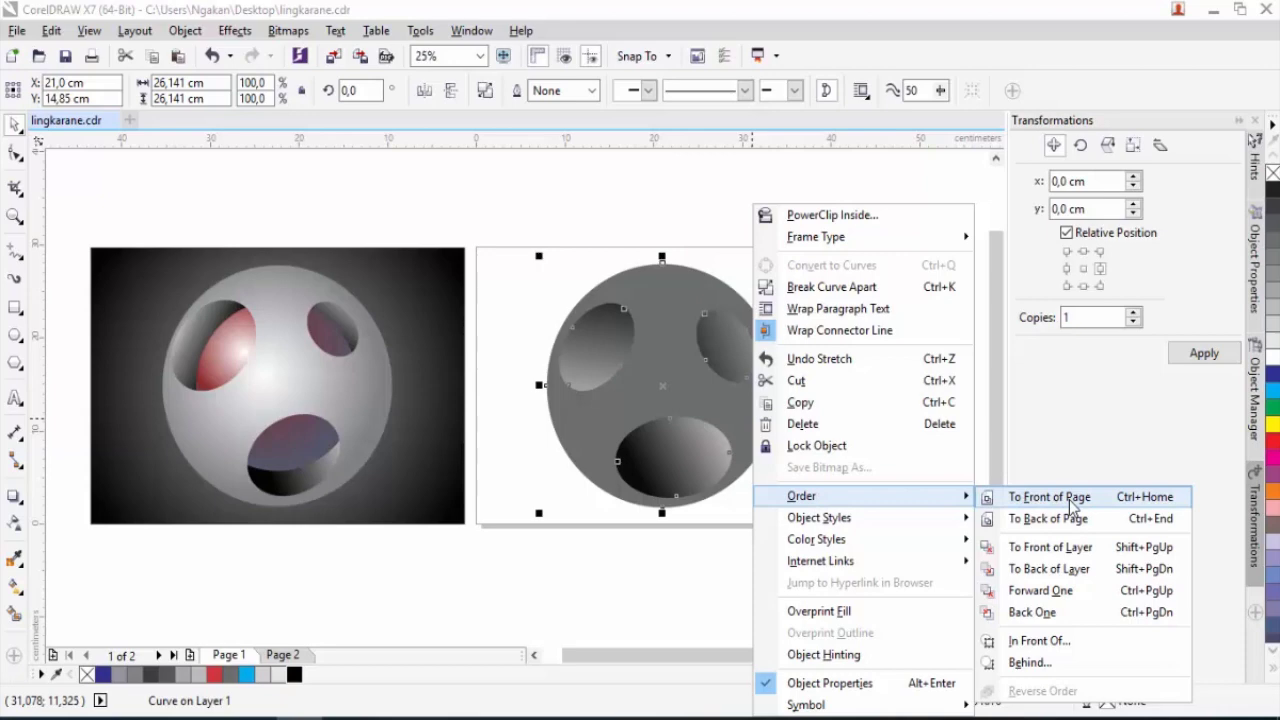
pyautogui.click(1070, 500)
pyautogui.click(882, 384)
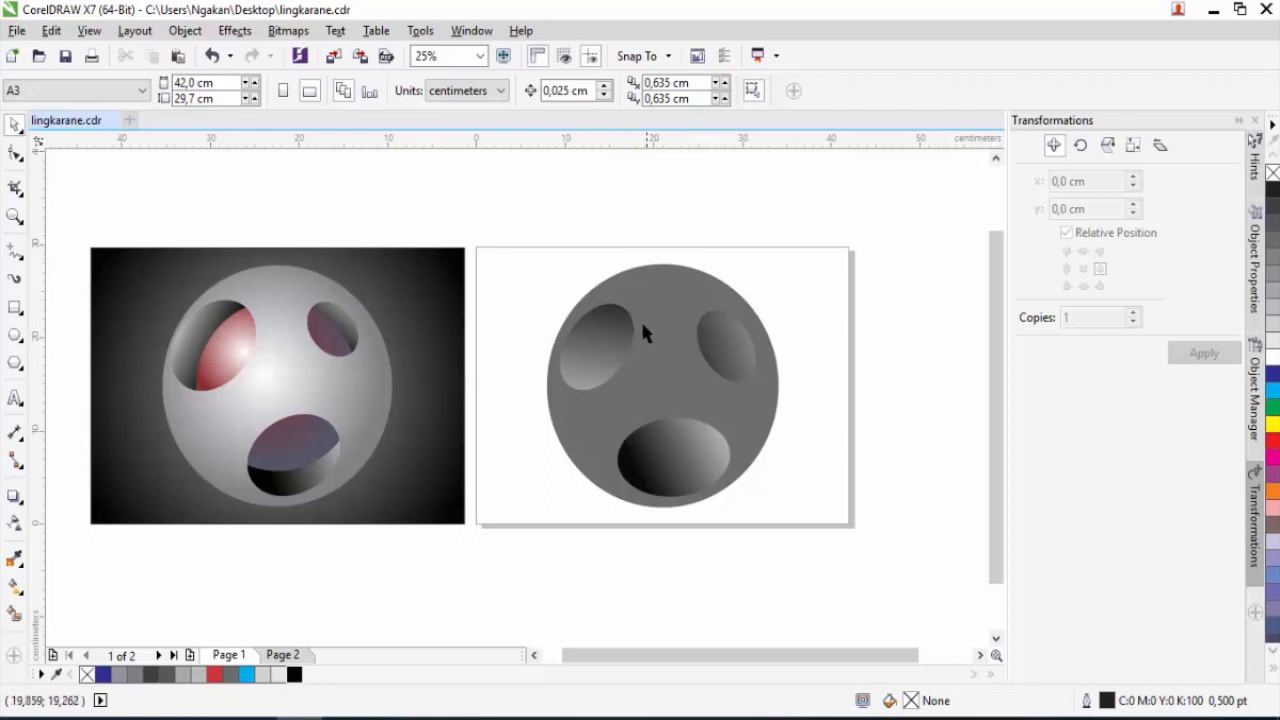
# Step: Draw a circle about 20.6 cm in diameter overlapping the sphere's upper-left area and fill it with 80% Black
pyautogui.click(335, 335)
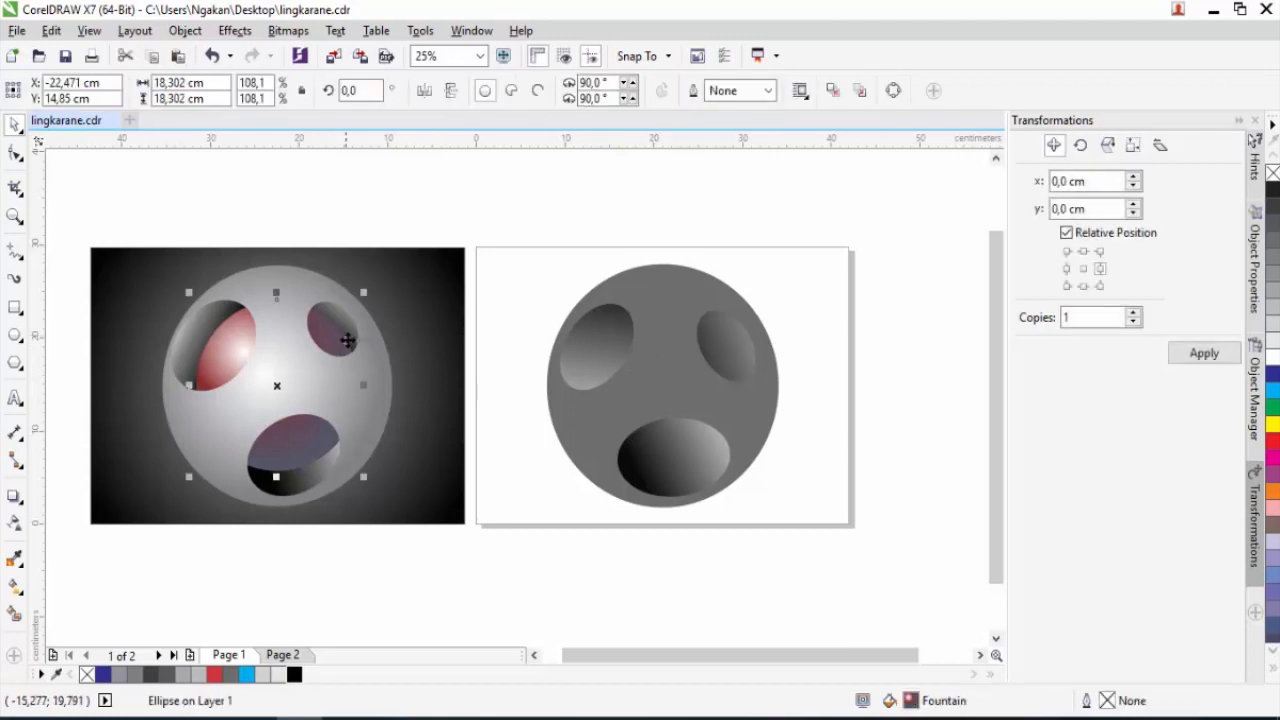
pyautogui.click(14, 336)
pyautogui.moveTo(500, 268); pyautogui.dragTo(618, 461)
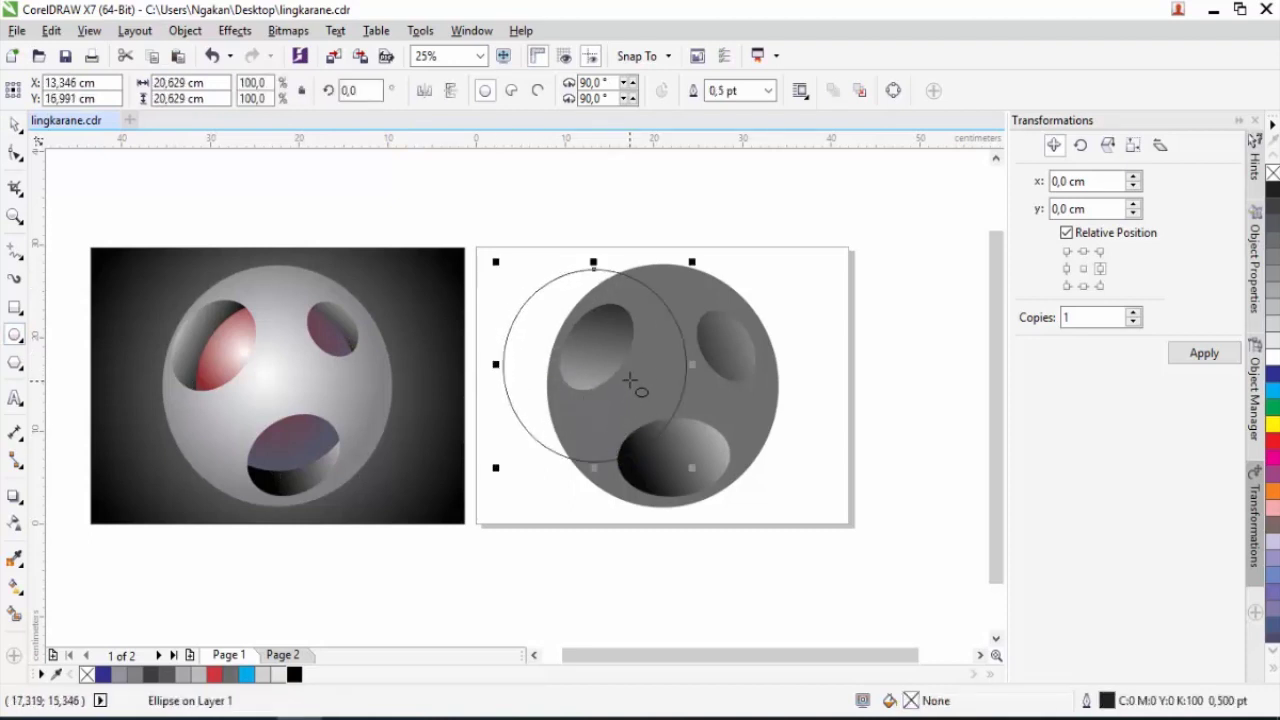
pyautogui.click(1274, 230)
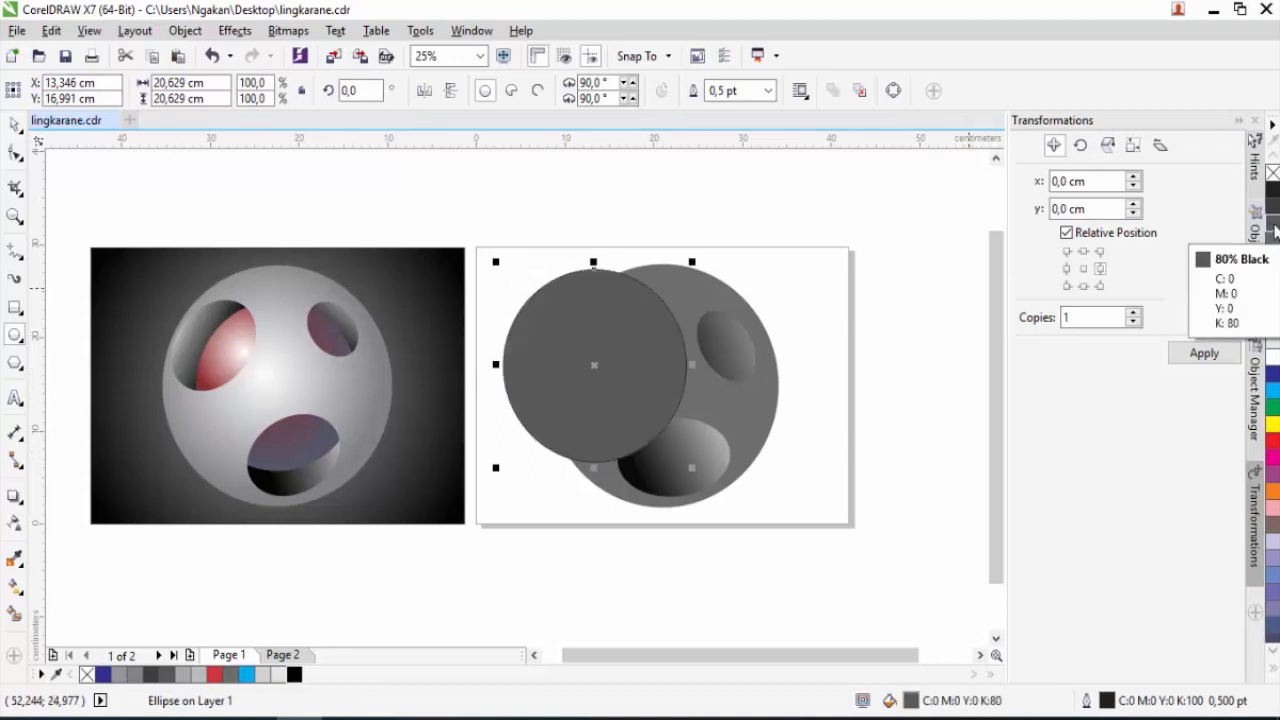
# Step: Give the new circle an elliptical fountain fill with its white highlight at the upper-left edge and dark stop near the middle, and remove its outline
pyautogui.click(15, 588)
pyautogui.click(65, 91)
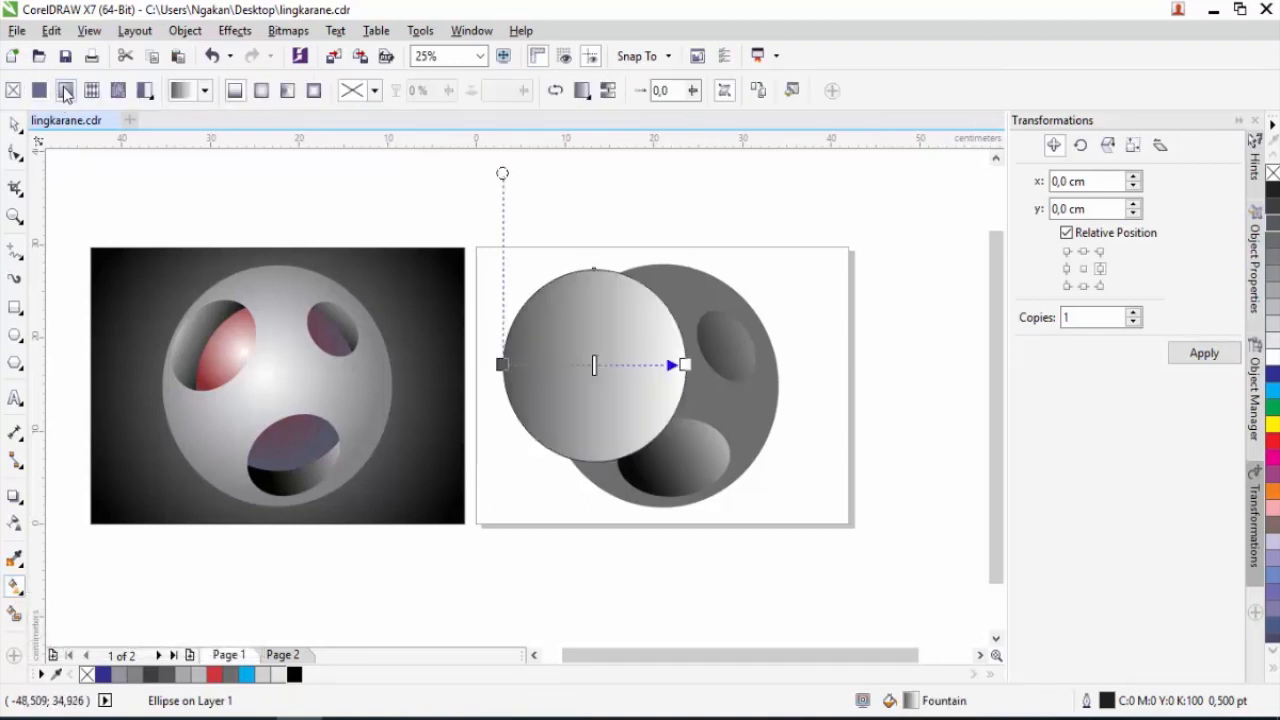
pyautogui.click(261, 91)
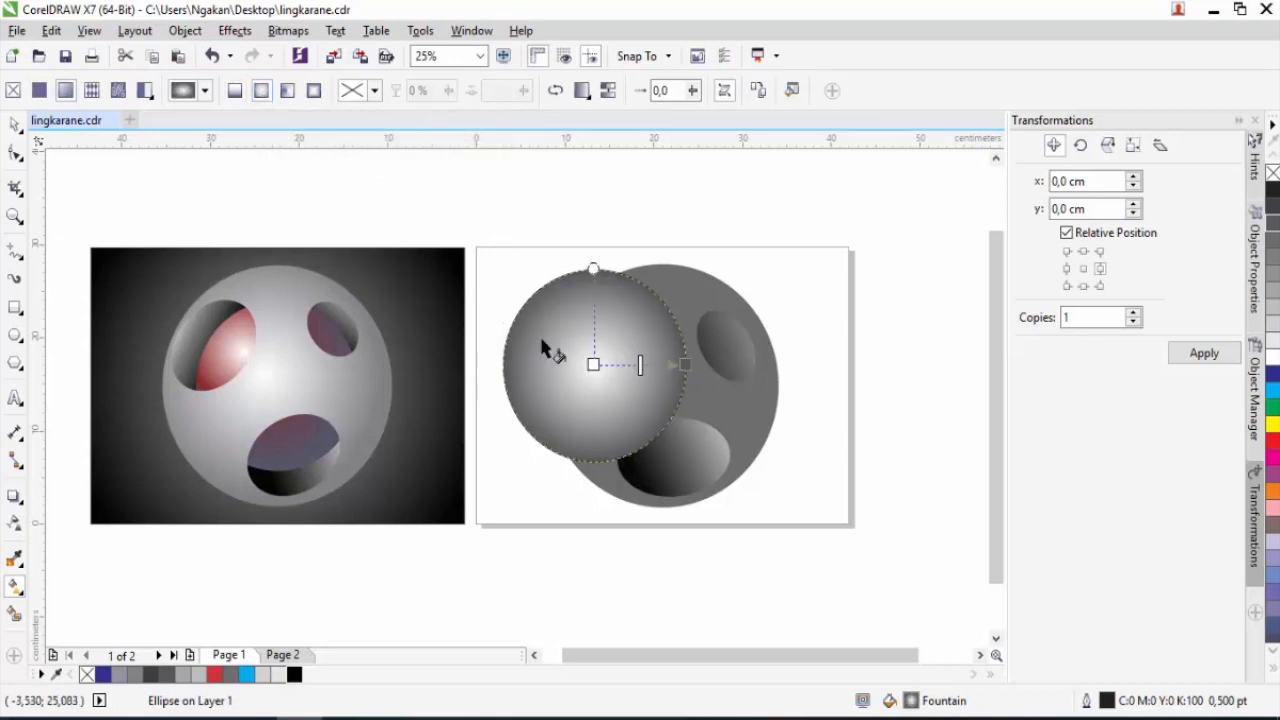
pyautogui.moveTo(593, 364); pyautogui.dragTo(527, 321)
pyautogui.moveTo(674, 363); pyautogui.dragTo(606, 366)
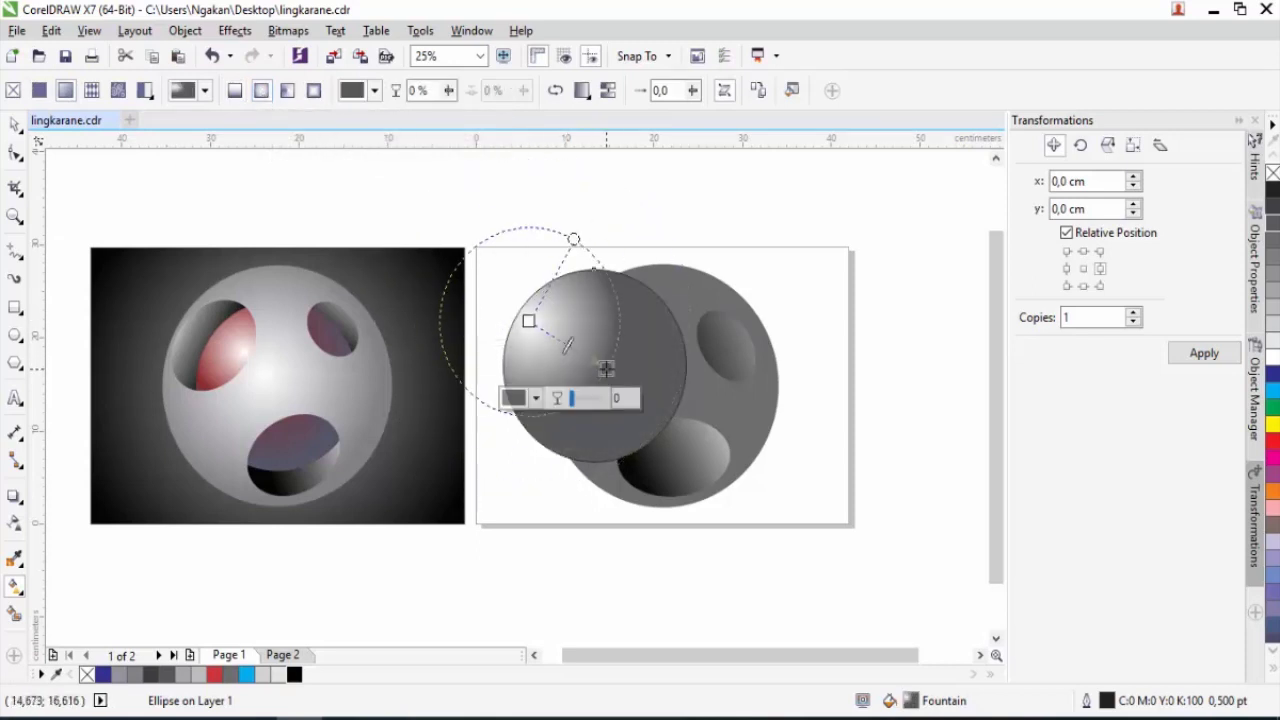
pyautogui.moveTo(531, 323); pyautogui.dragTo(504, 305)
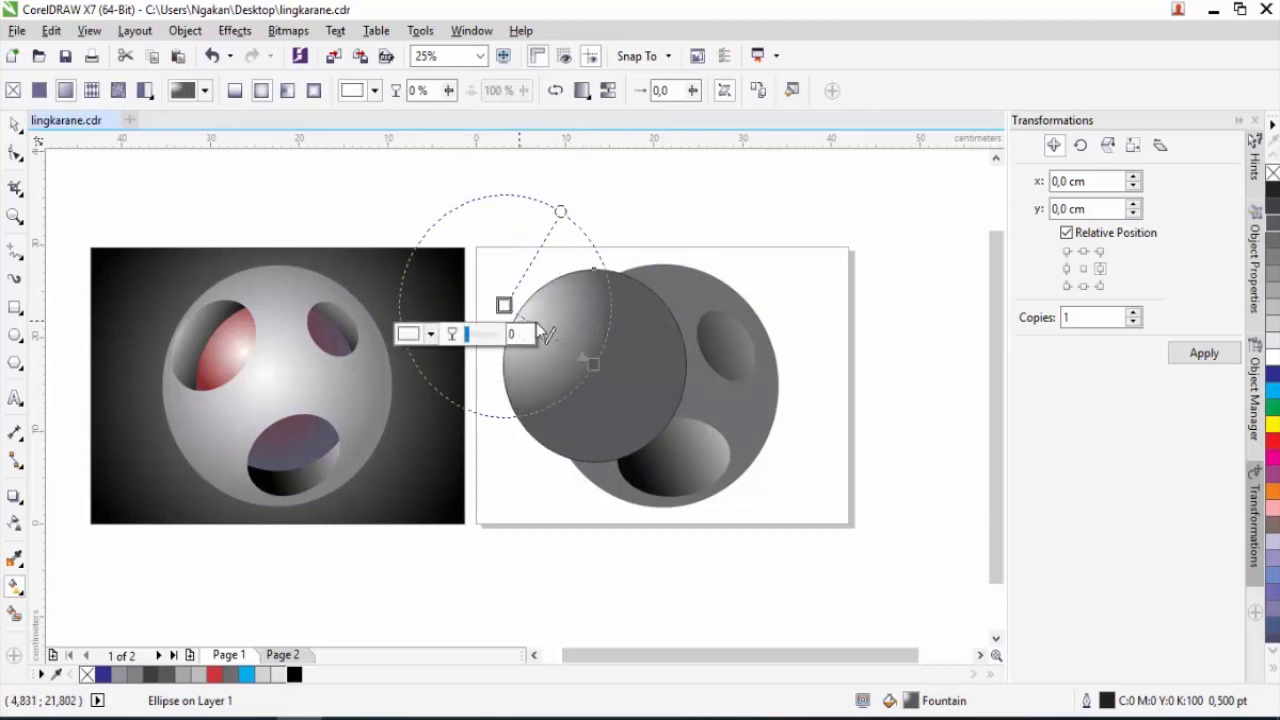
pyautogui.press('space')
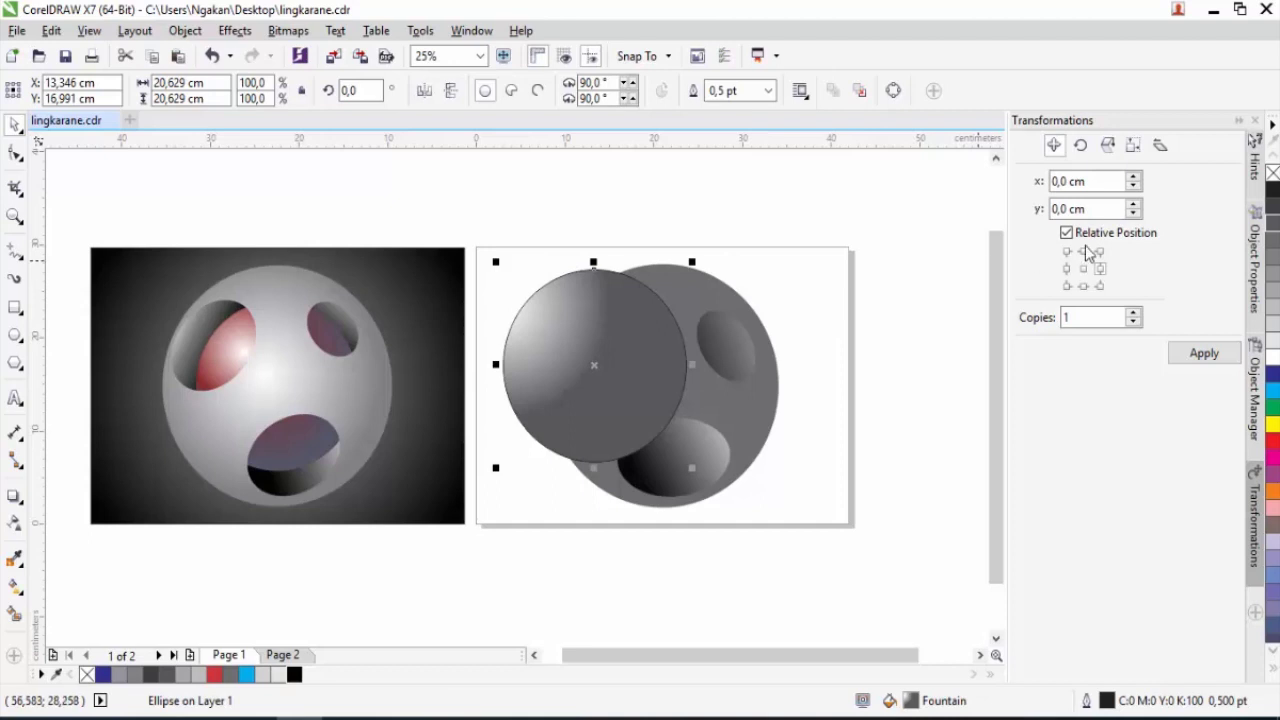
pyautogui.rightClick(1273, 175)
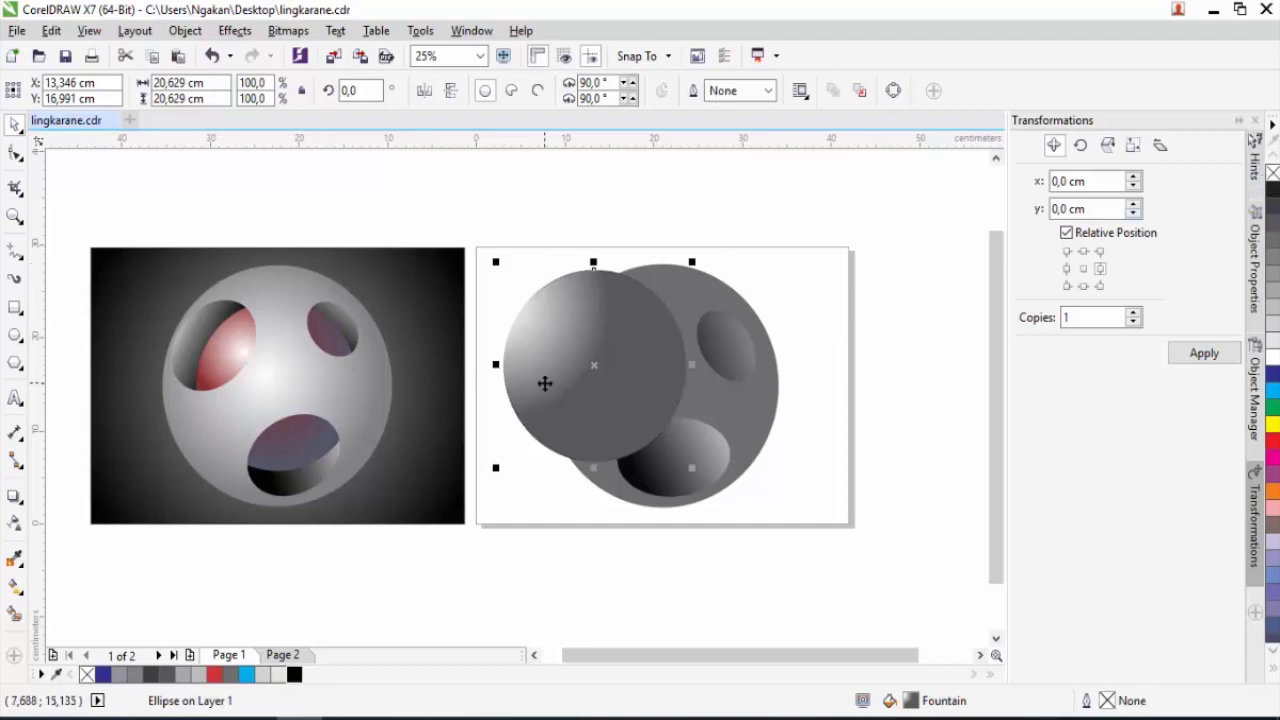
# Step: Center the gradient circle on the page and scale it down from its center to 89.6%, about 18.484 cm in diameter
pyautogui.press('p')
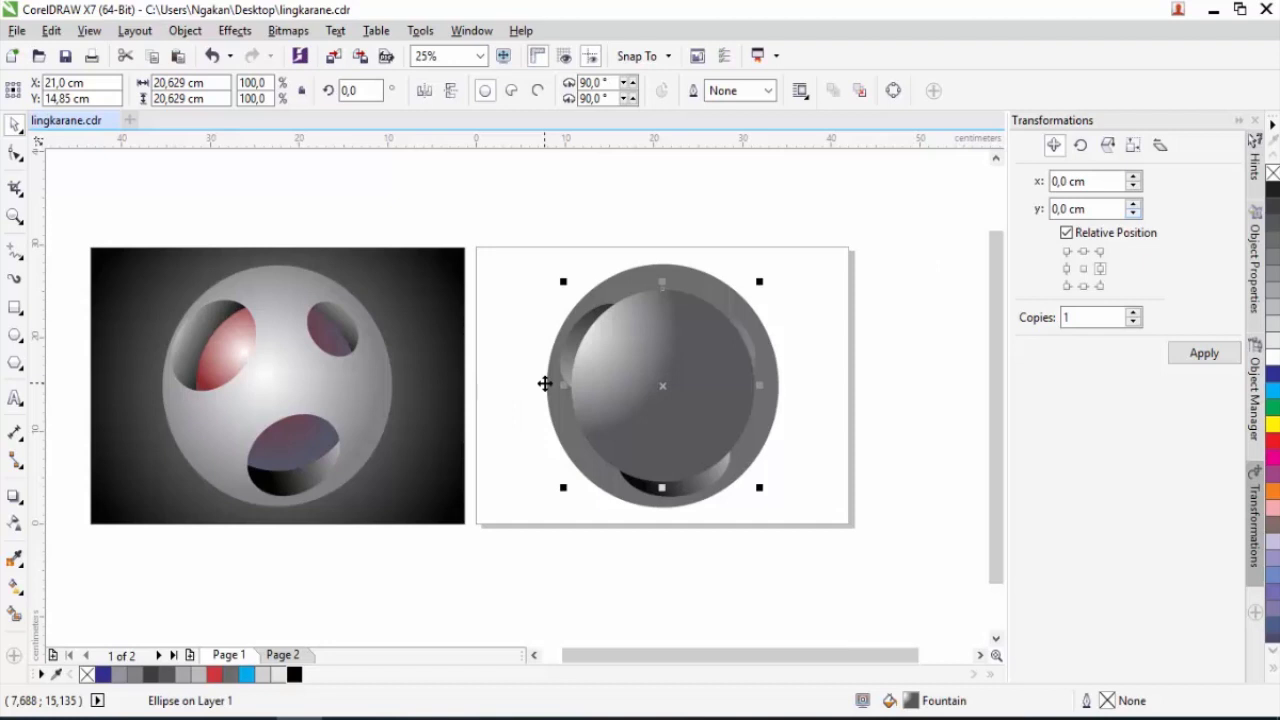
pyautogui.moveTo(760, 282); pyautogui.dragTo(754, 292)
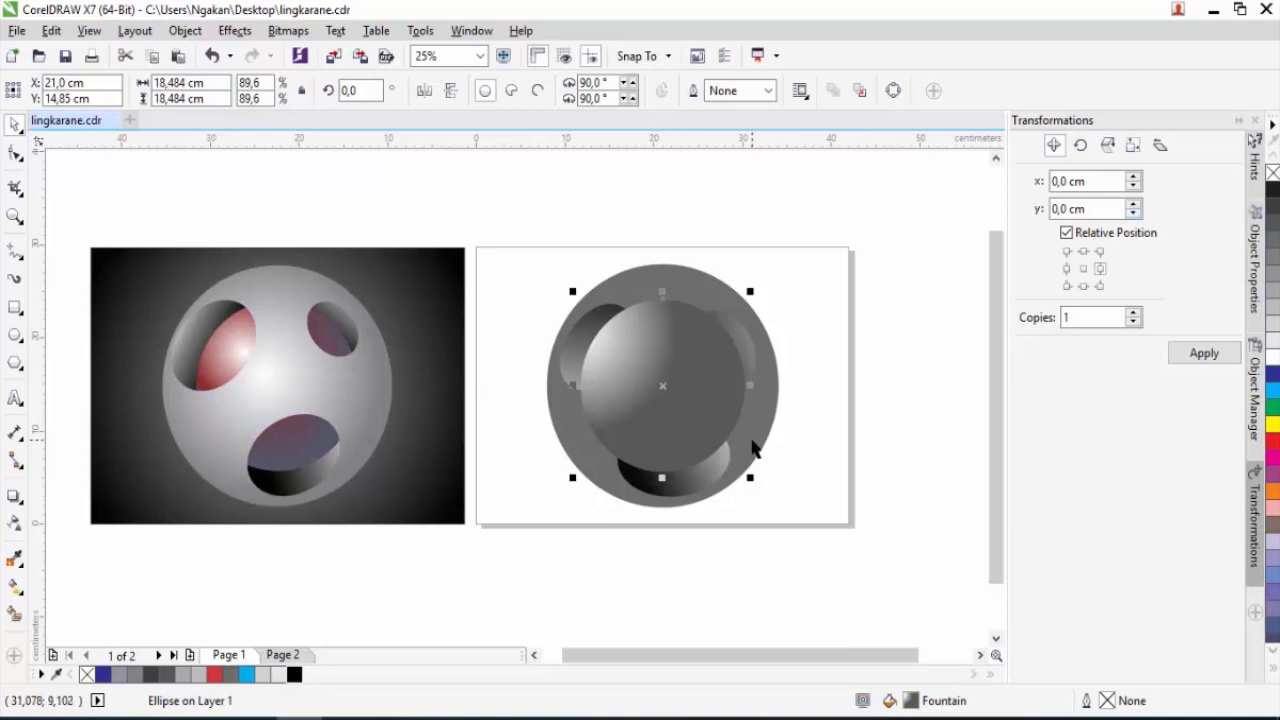
pyautogui.click(767, 410)
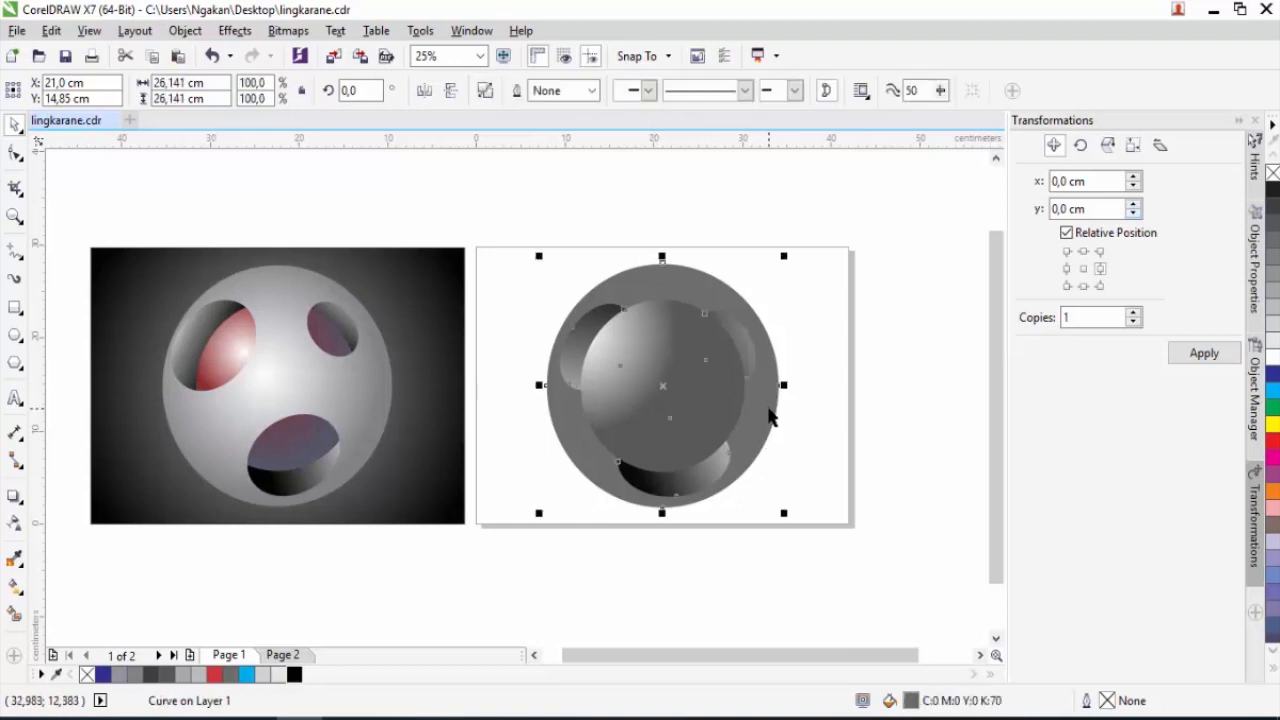
# Step: Send the gradient circle back one level so it sits behind the sphere shape and shows only through the openings
pyautogui.click(700, 390)
pyautogui.rightClick(697, 380)
pyautogui.moveTo(858, 500)
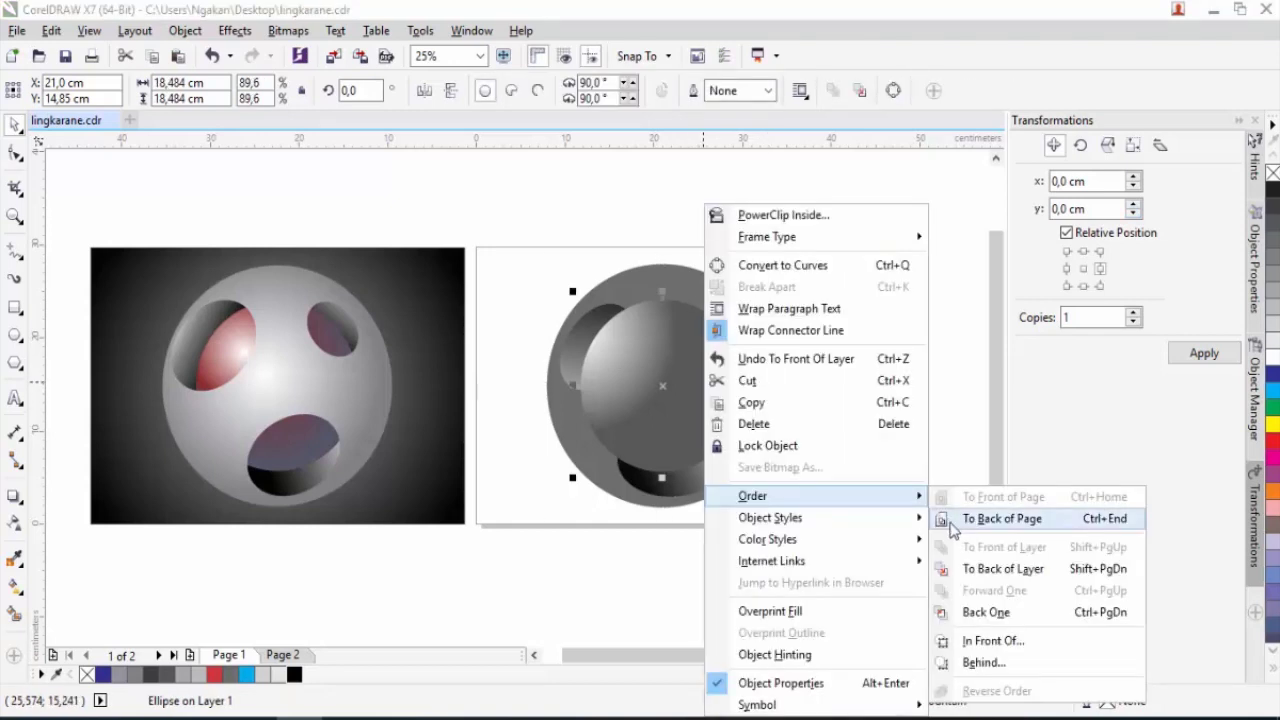
pyautogui.click(990, 612)
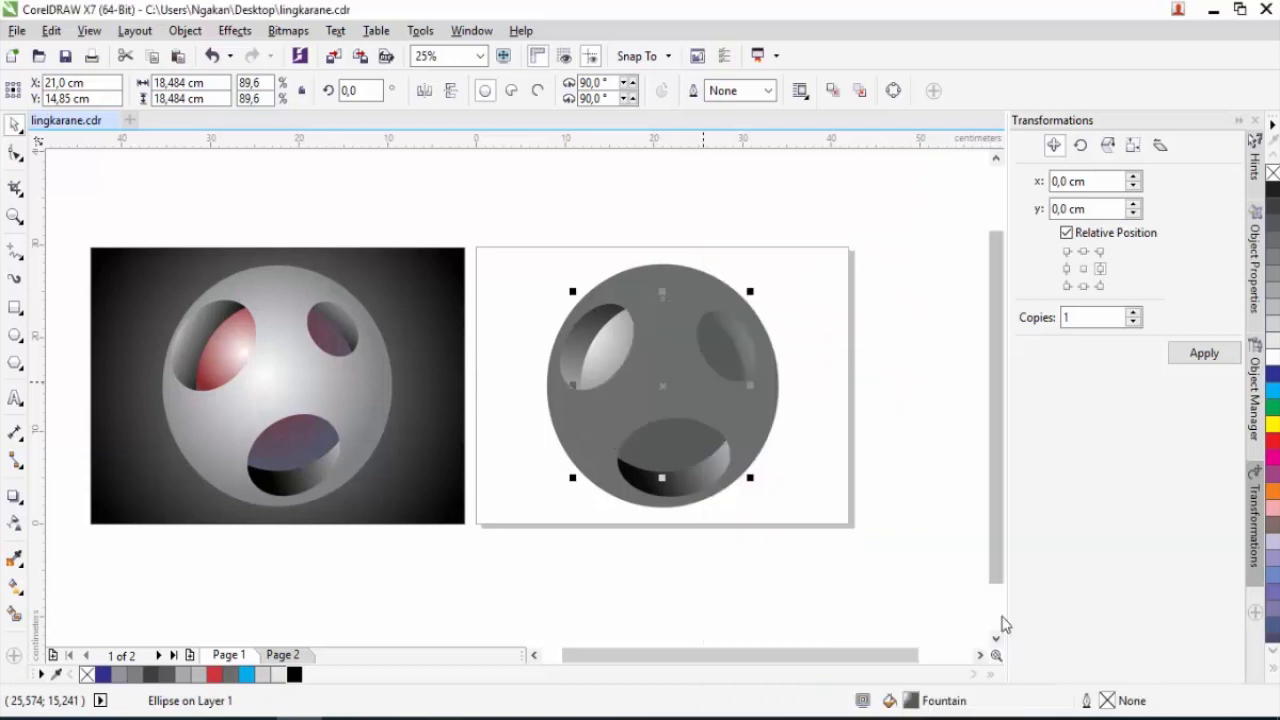
pyautogui.rightClick(680, 440)
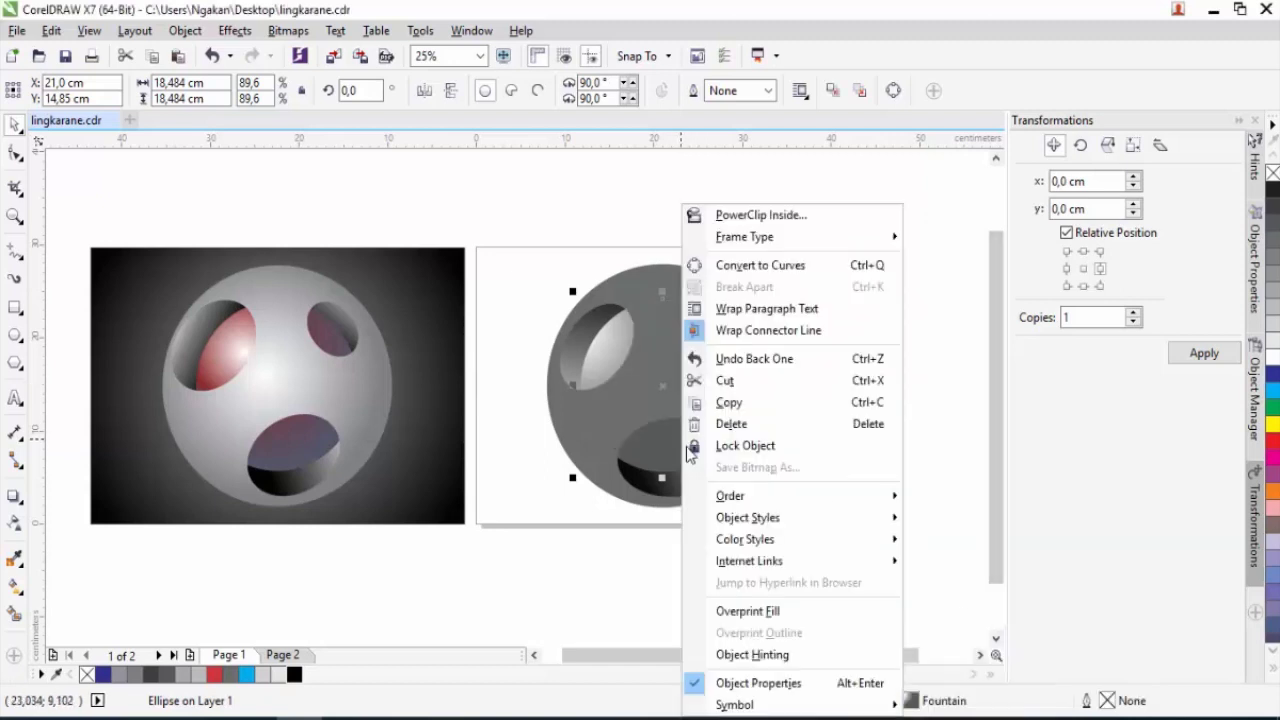
pyautogui.moveTo(768, 498)
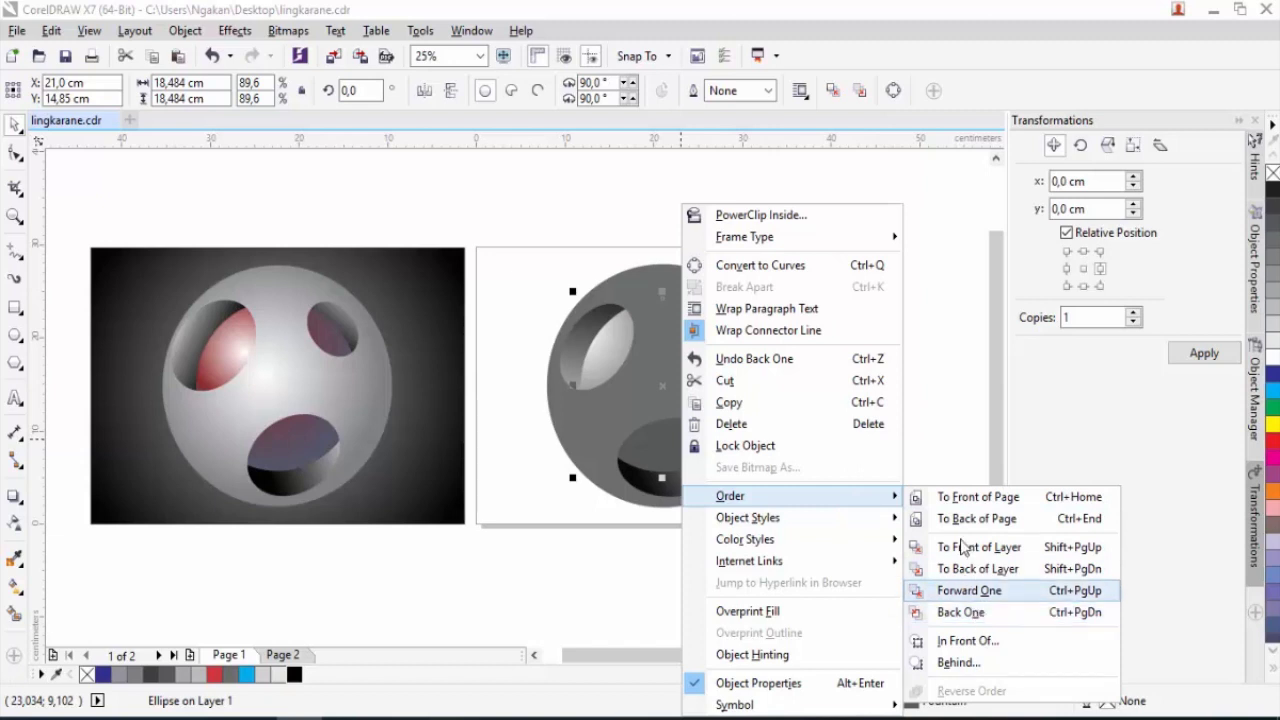
pyautogui.click(940, 410)
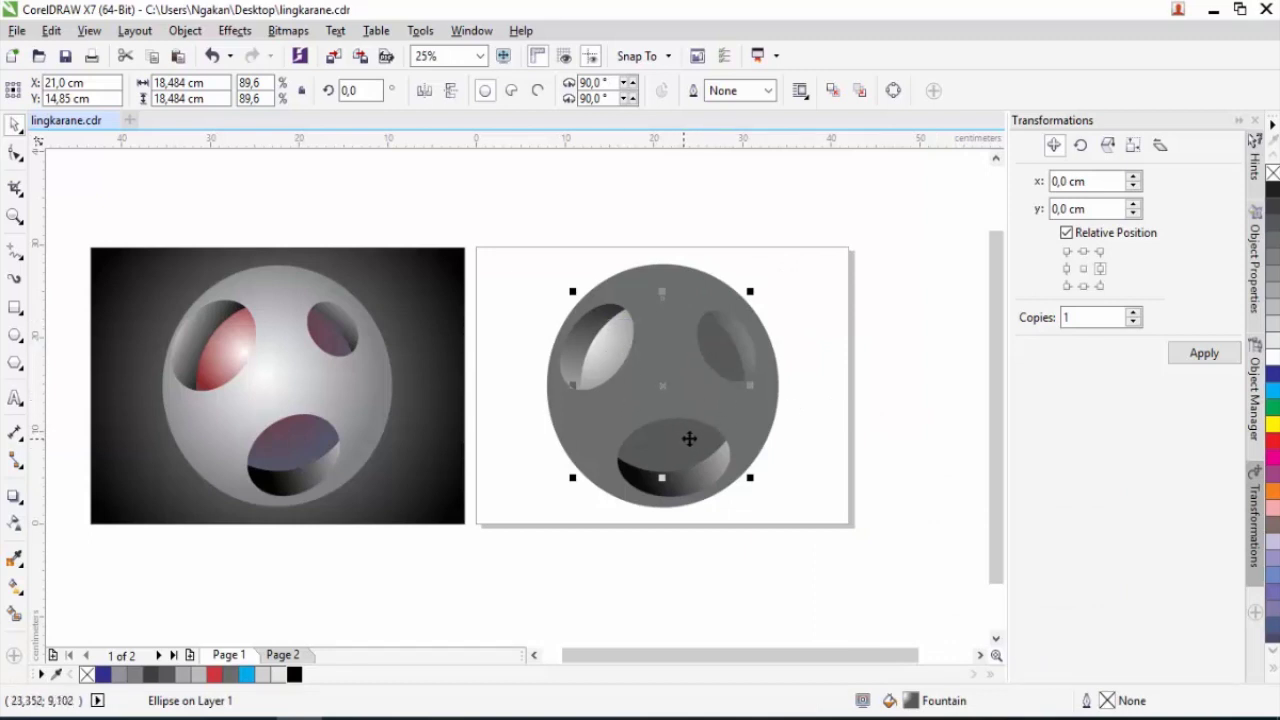
# Step: Enlarge the inner circle's elliptical gradient toward the lower right, darken its outer color, and shift its white center toward the upper left
pyautogui.click(15, 590)
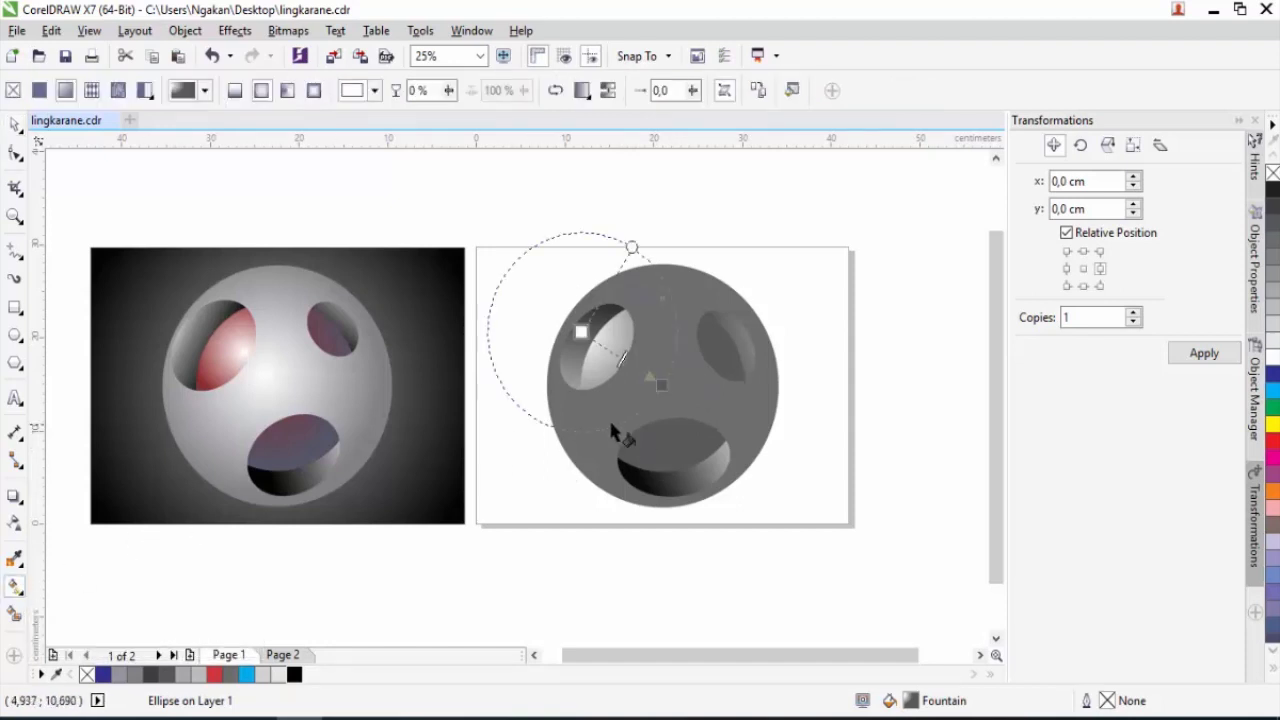
pyautogui.moveTo(661, 392); pyautogui.dragTo(690, 417)
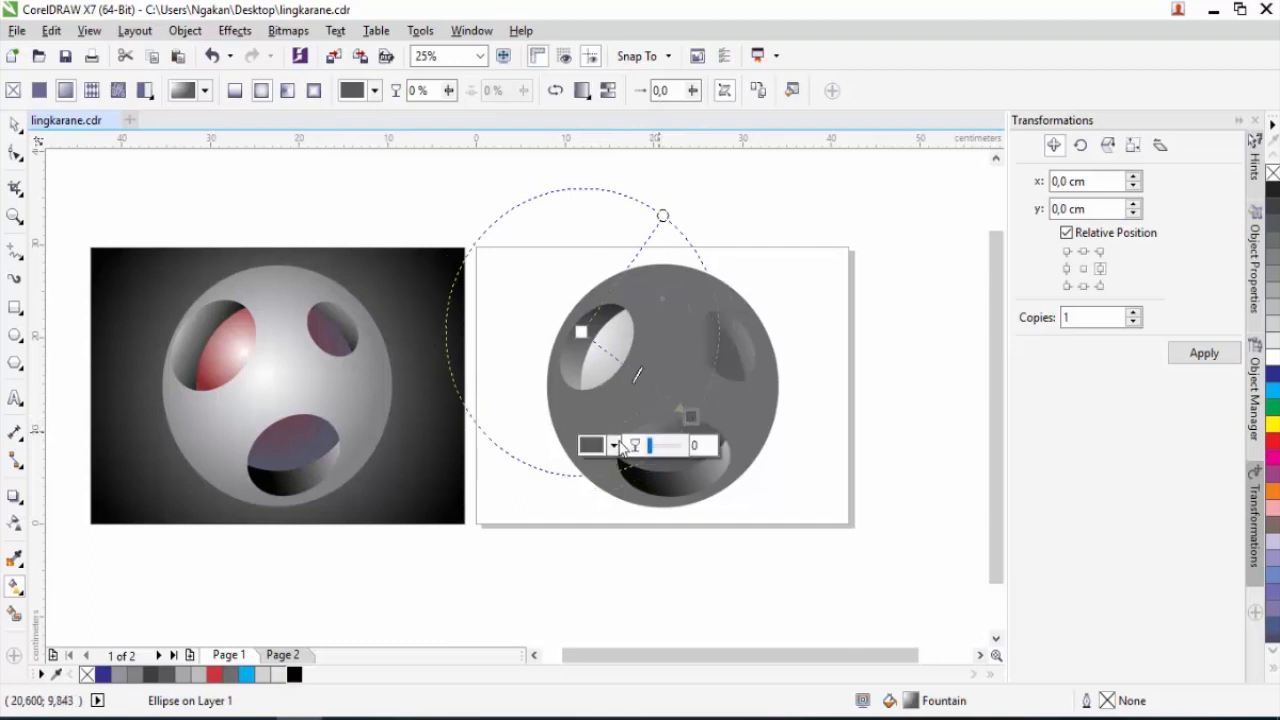
pyautogui.click(613, 446)
pyautogui.moveTo(593, 603)
pyautogui.mouseDown()
pyautogui.moveTo(593, 626)
pyautogui.moveTo(593, 610)
pyautogui.mouseUp()
pyautogui.moveTo(584, 334); pyautogui.dragTo(590, 347)
pyautogui.moveTo(690, 417)
pyautogui.mouseDown()
pyautogui.moveTo(647, 395)
pyautogui.moveTo(693, 428)
pyautogui.mouseUp()
pyautogui.moveTo(590, 347); pyautogui.dragTo(563, 330)
pyautogui.click(16, 126)
pyautogui.click(570, 197)
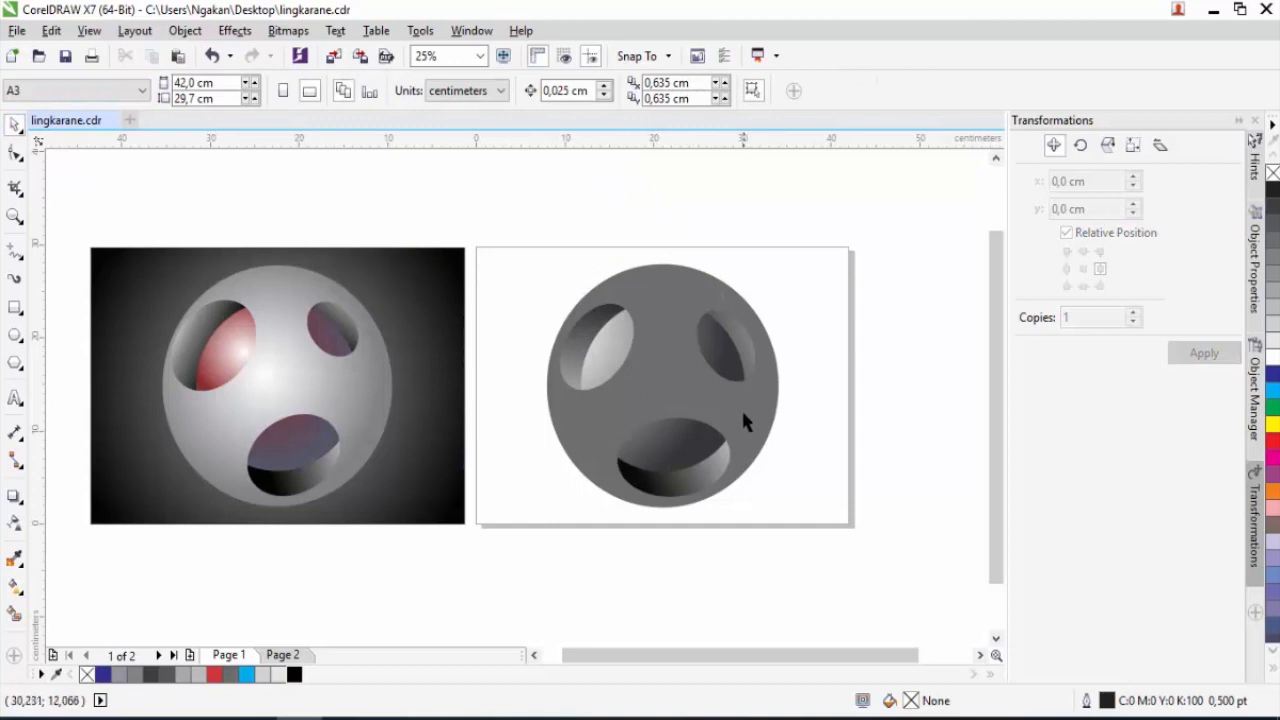
# Step: Apply an elliptical fountain fill with a white center to the outer sphere shape and pull its gray outer stop slightly inward
pyautogui.click(691, 386)
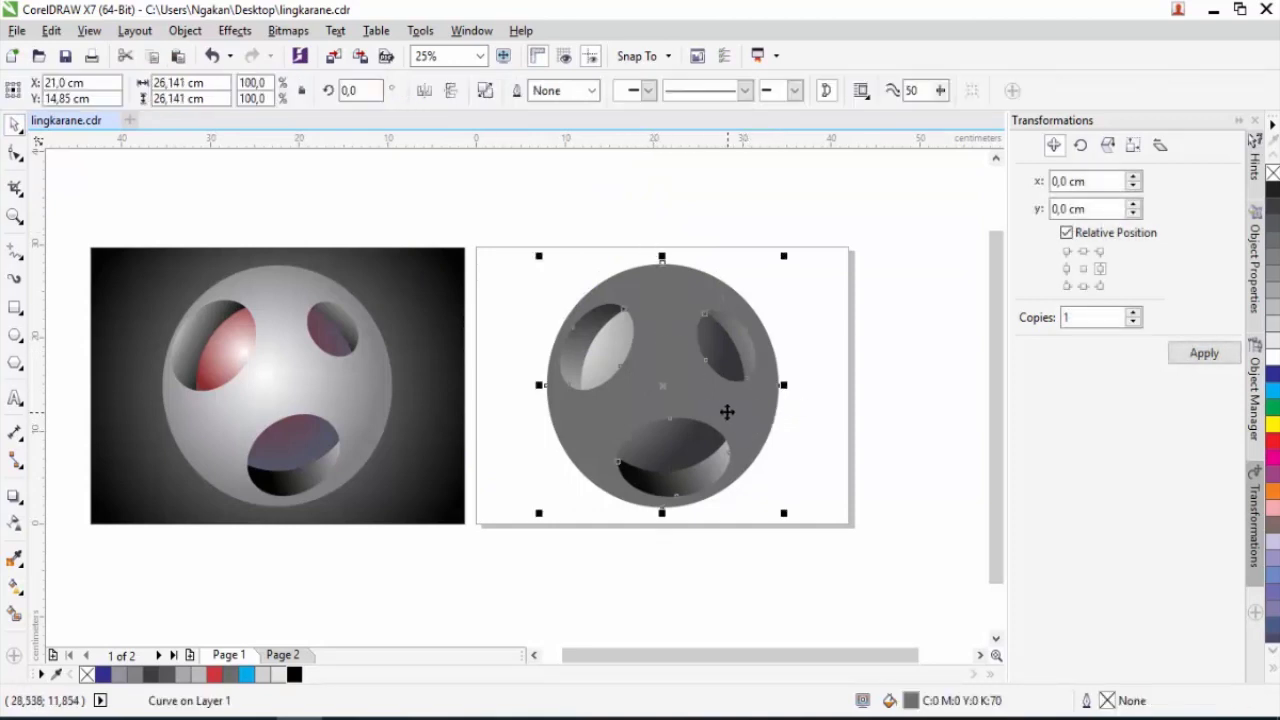
pyautogui.click(15, 590)
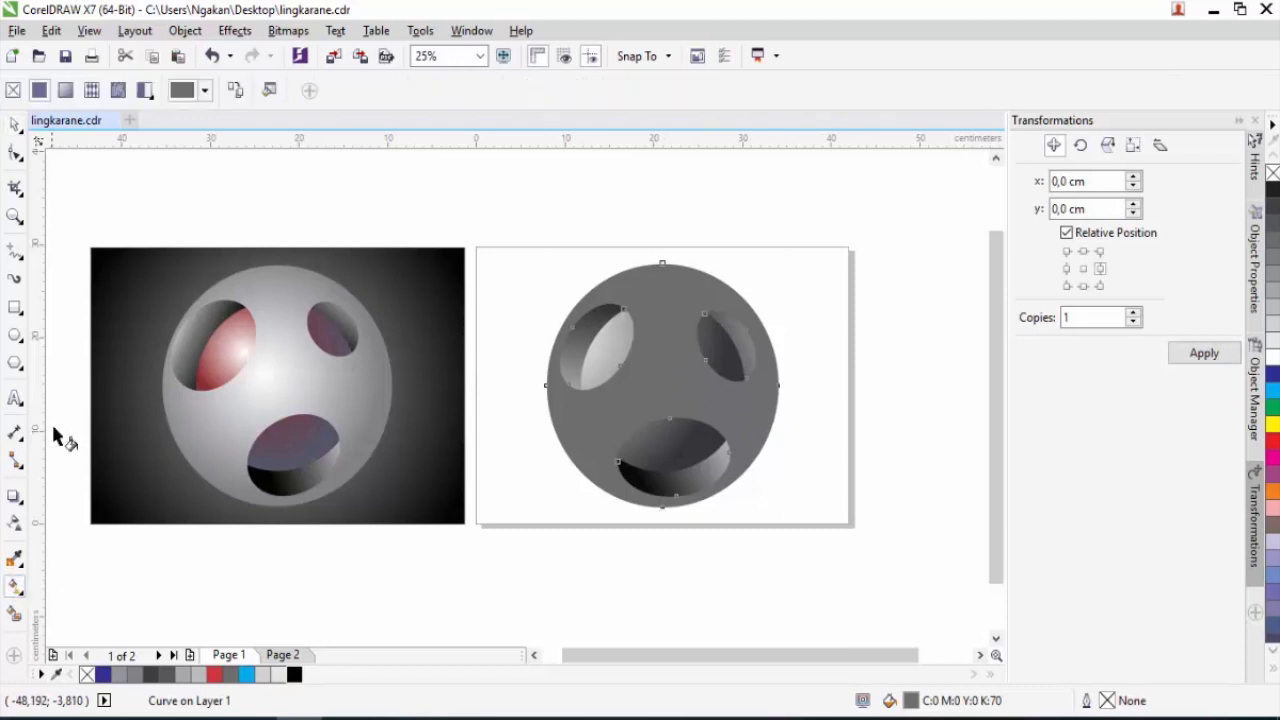
pyautogui.click(66, 90)
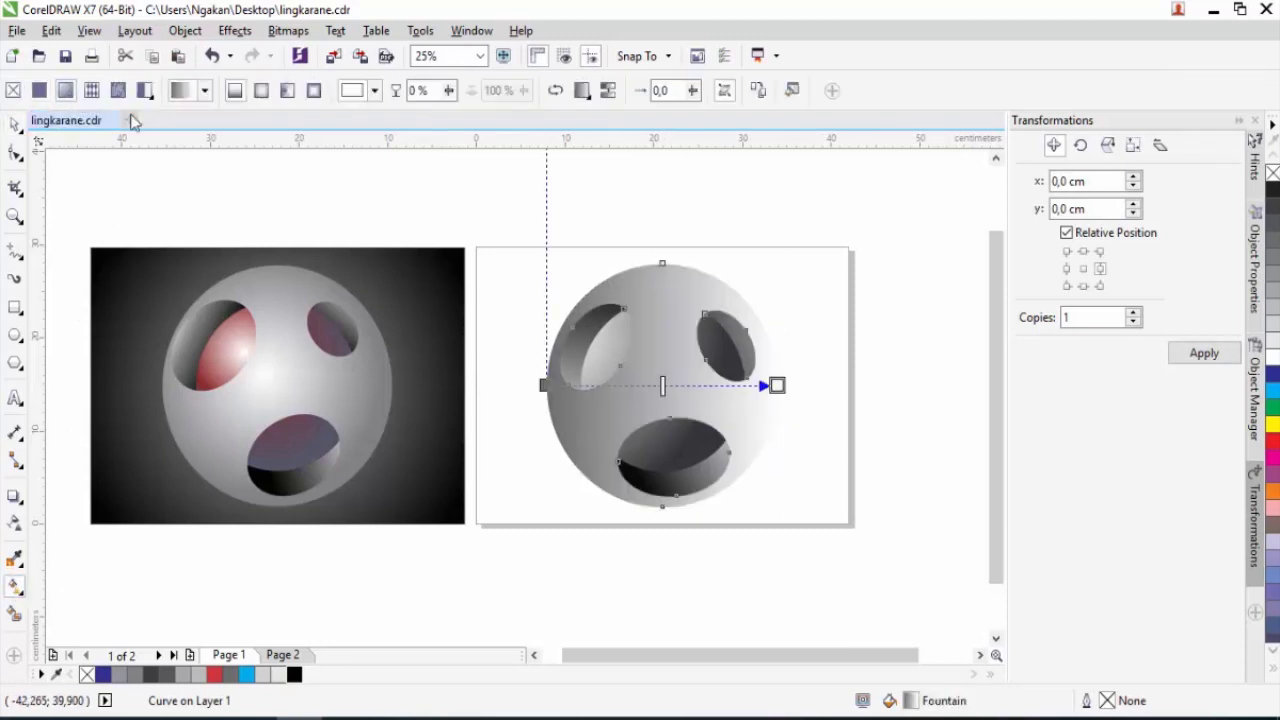
pyautogui.click(261, 92)
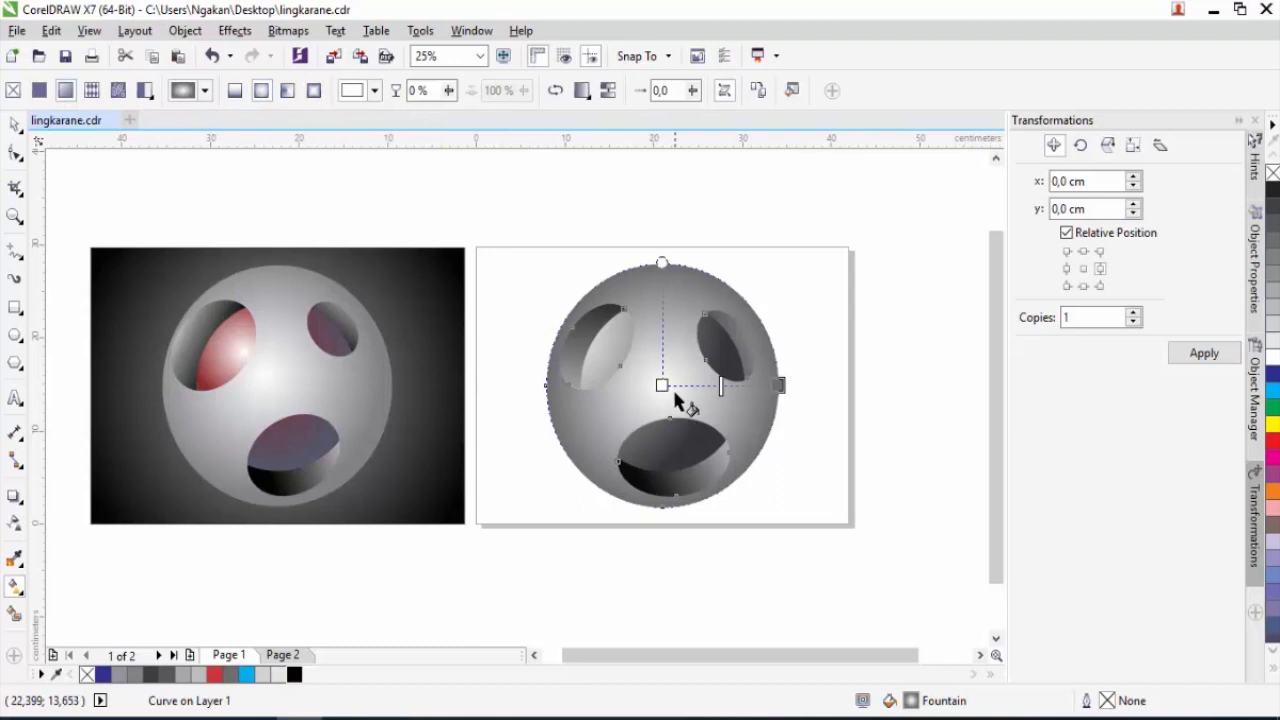
pyautogui.click(770, 386)
pyautogui.moveTo(768, 390); pyautogui.dragTo(758, 390)
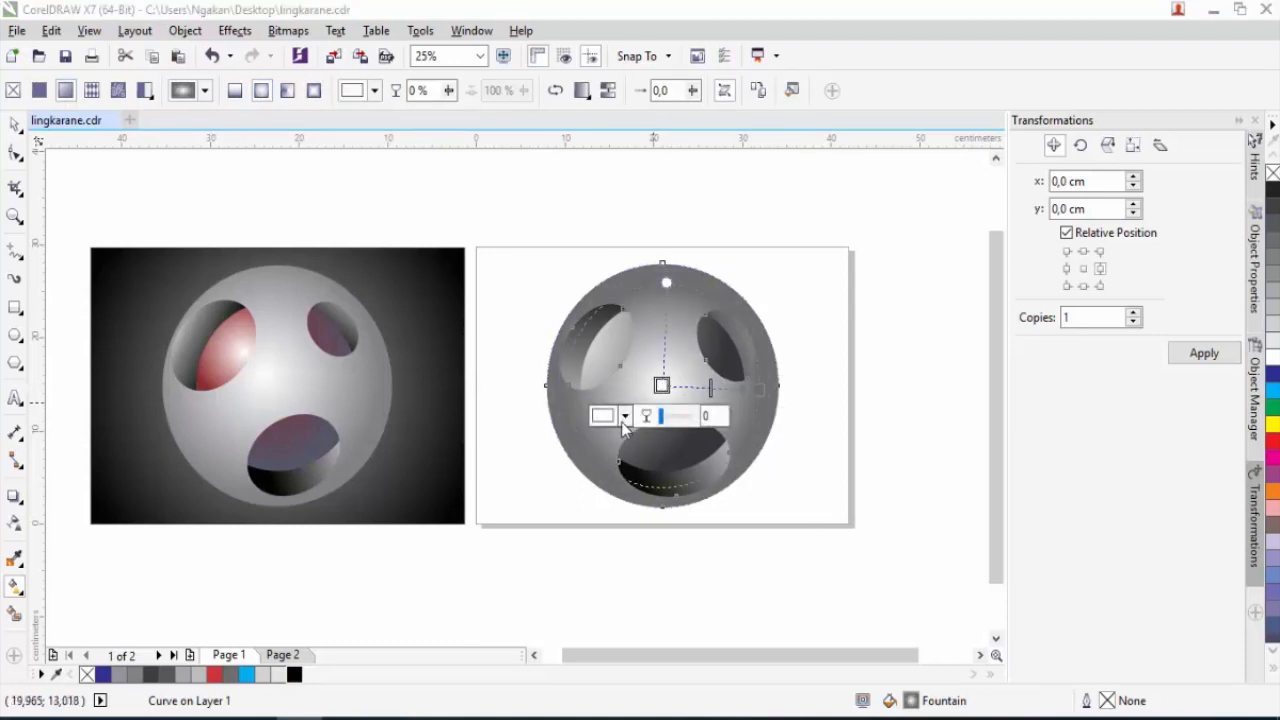
# Step: Set the center color of the outer sphere's gradient to light gray
pyautogui.click(606, 417)
pyautogui.moveTo(609, 540); pyautogui.dragTo(600, 530)
pyautogui.click(13, 129)
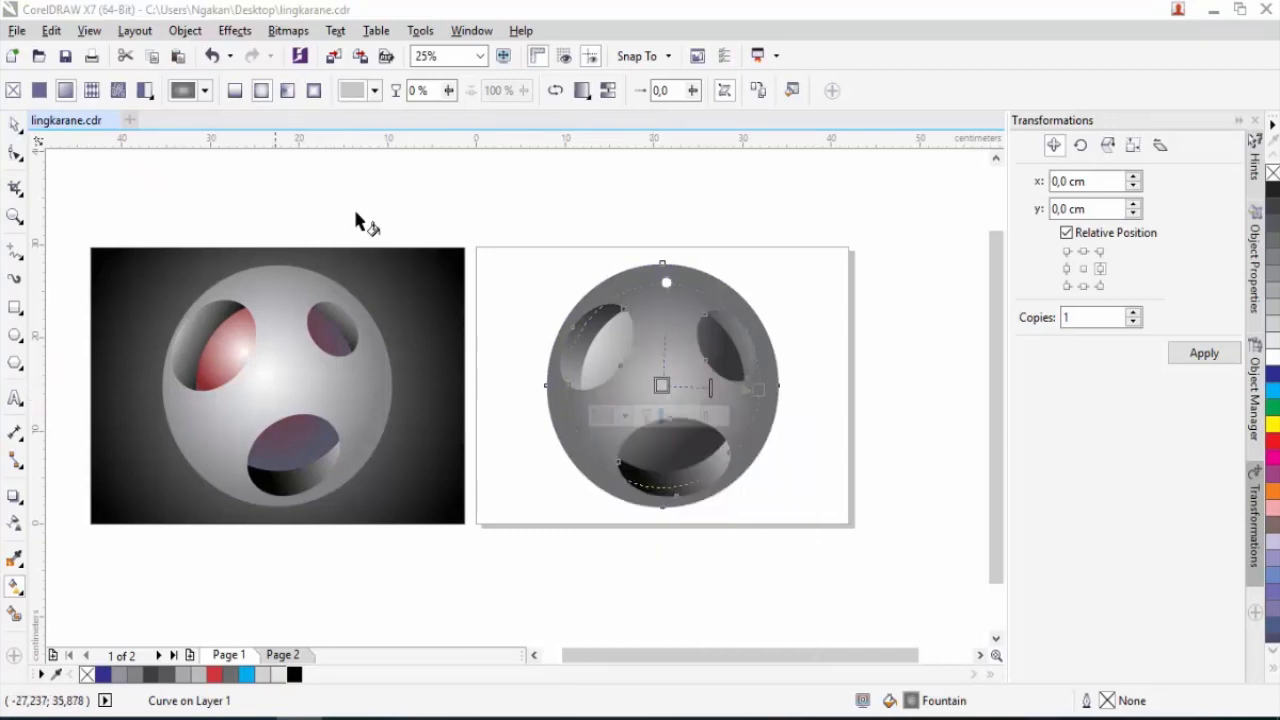
pyautogui.click(533, 222)
pyautogui.click(14, 127)
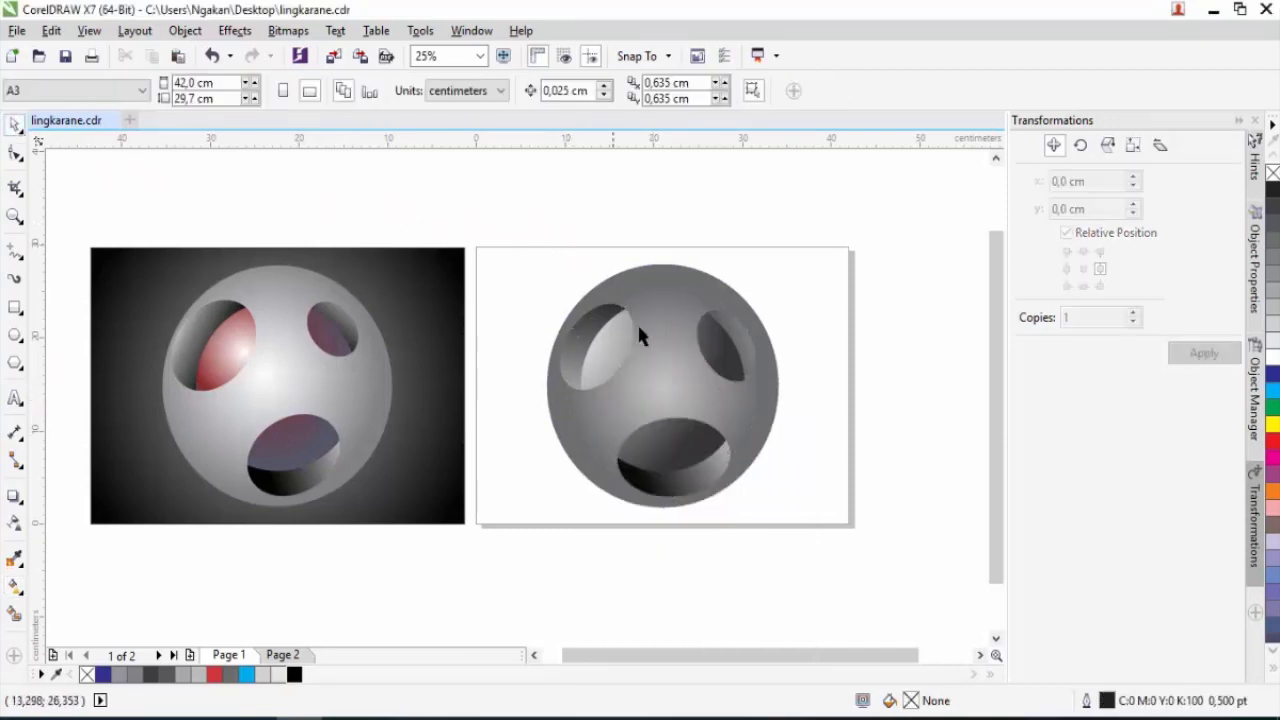
# Step: Move the dark start of the linear gradient inside the sphere's upper-right opening to the opening's lower-left part
pyautogui.scroll(2, 652, 378)
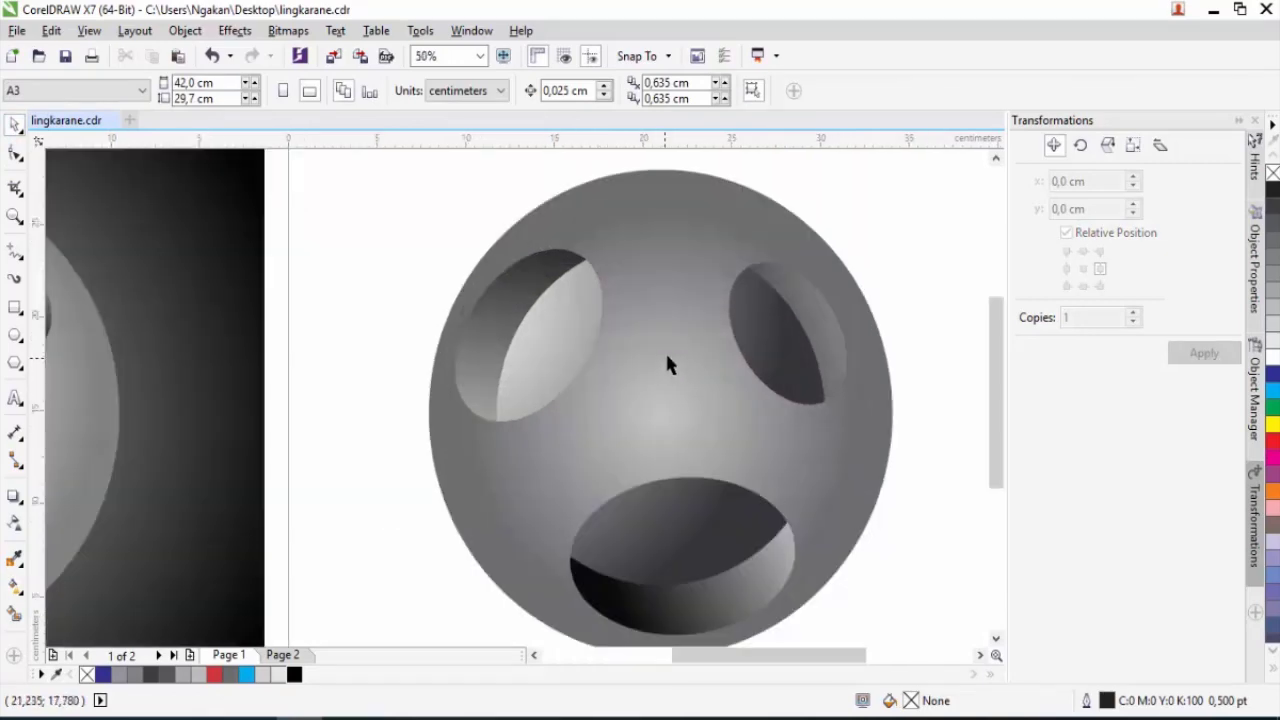
pyautogui.click(819, 330)
pyautogui.scroll(-2, 818, 331)
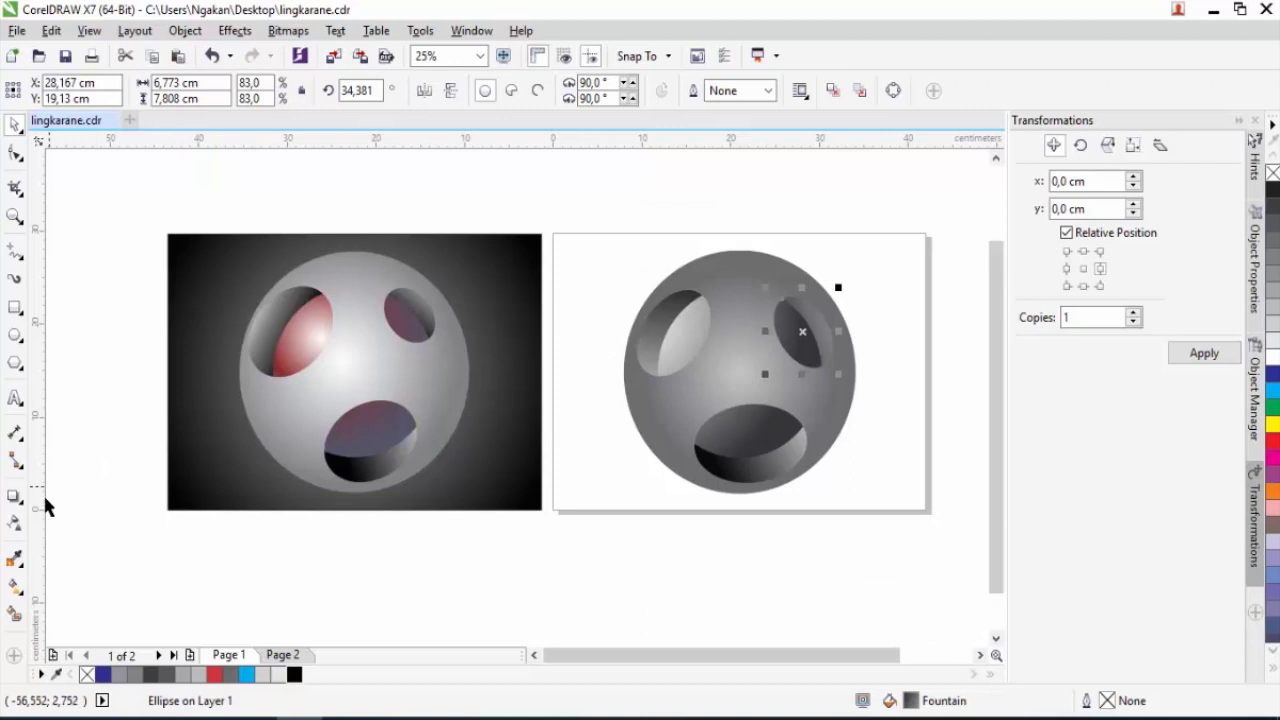
pyautogui.click(14, 587)
pyautogui.scroll(2, 771, 357)
pyautogui.moveTo(768, 355); pyautogui.dragTo(800, 349)
pyautogui.scroll(-2, 830, 323)
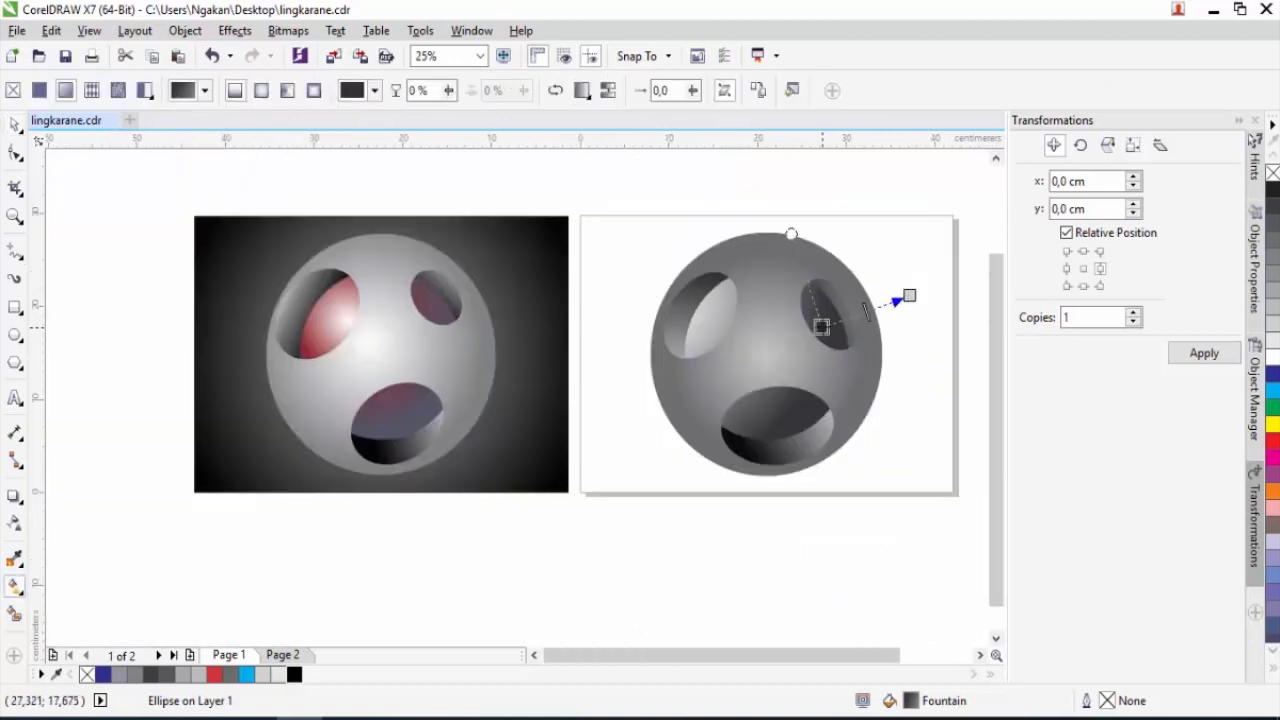
pyautogui.scroll(4, 855, 330)
pyautogui.moveTo(797, 326); pyautogui.dragTo(780, 337)
pyautogui.scroll(-2, 780, 337)
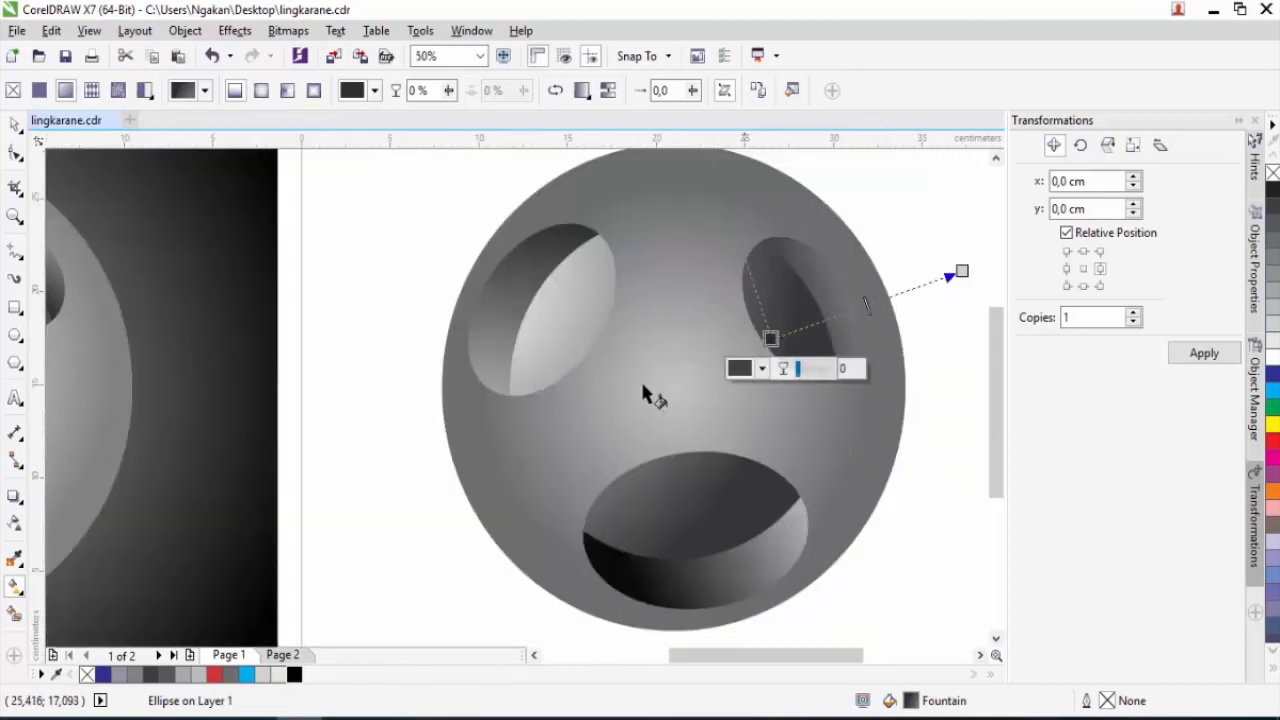
pyautogui.click(15, 124)
pyautogui.click(400, 287)
pyautogui.scroll(-1, 400, 287)
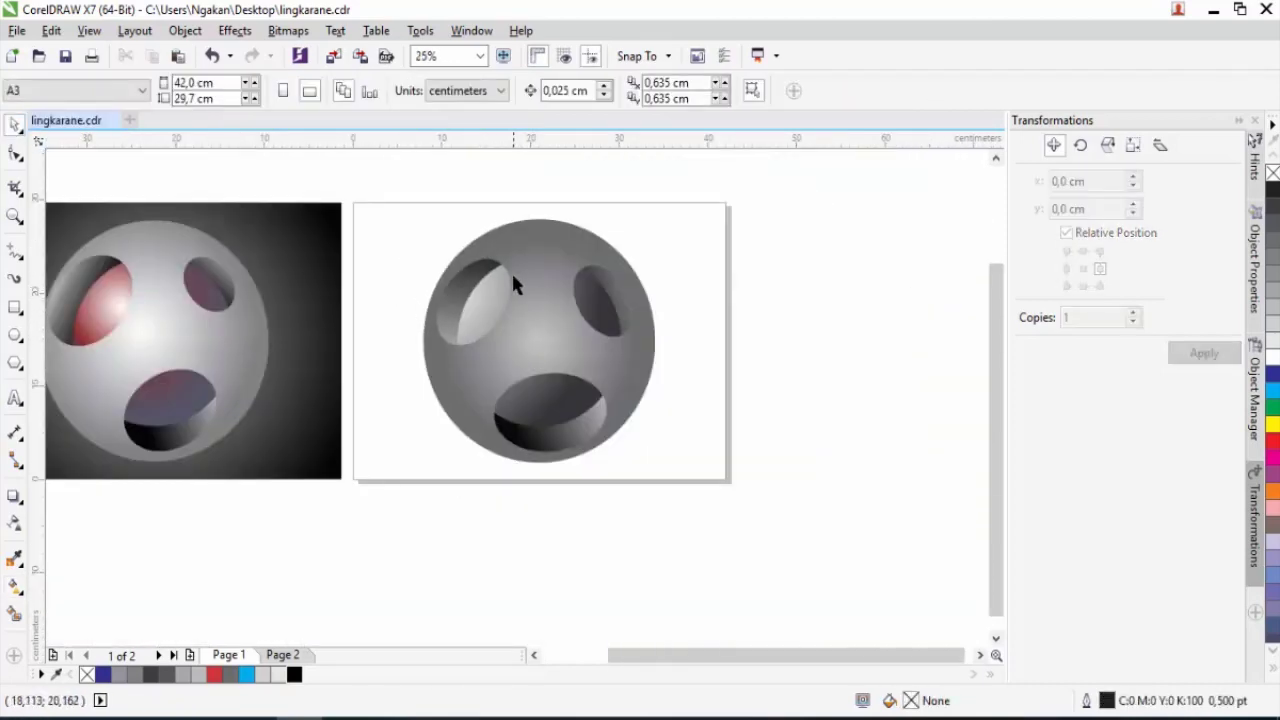
# Step: Draw a background rectangle about 42.3 by 29.8 cm over the page and fill it with black (K100)
pyautogui.scroll(-1, 552, 318)
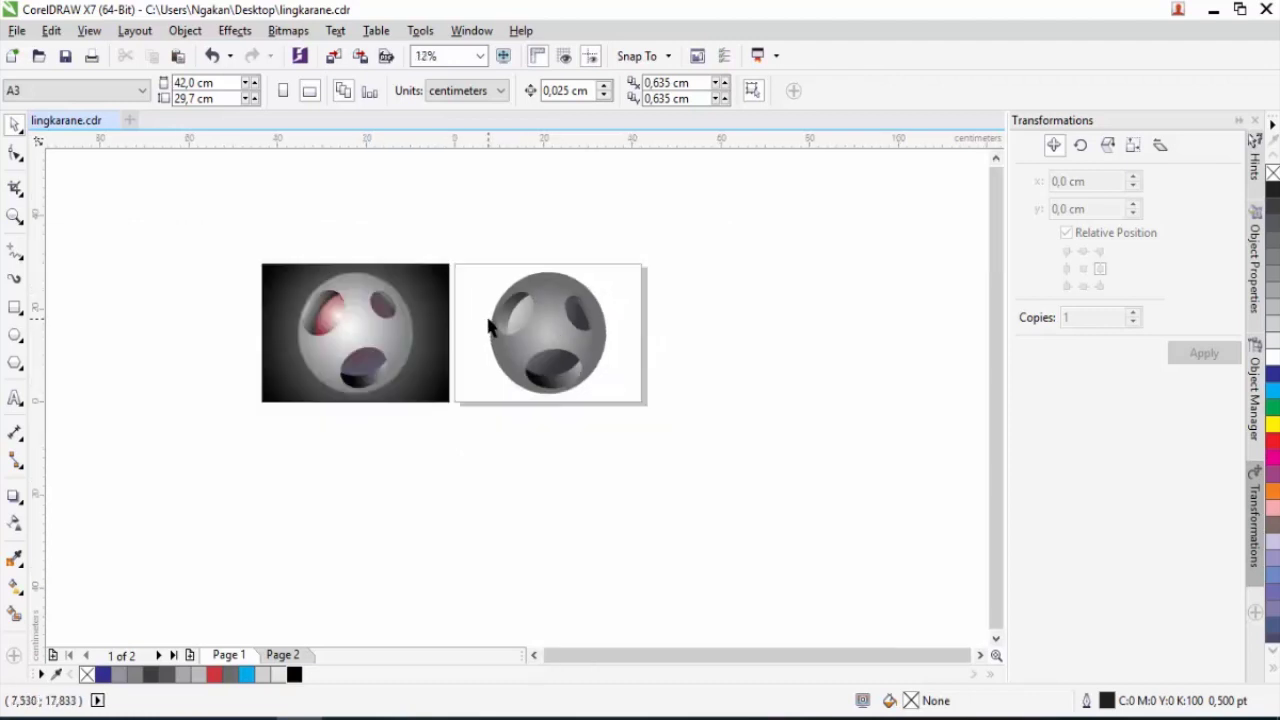
pyautogui.scroll(1, 538, 323)
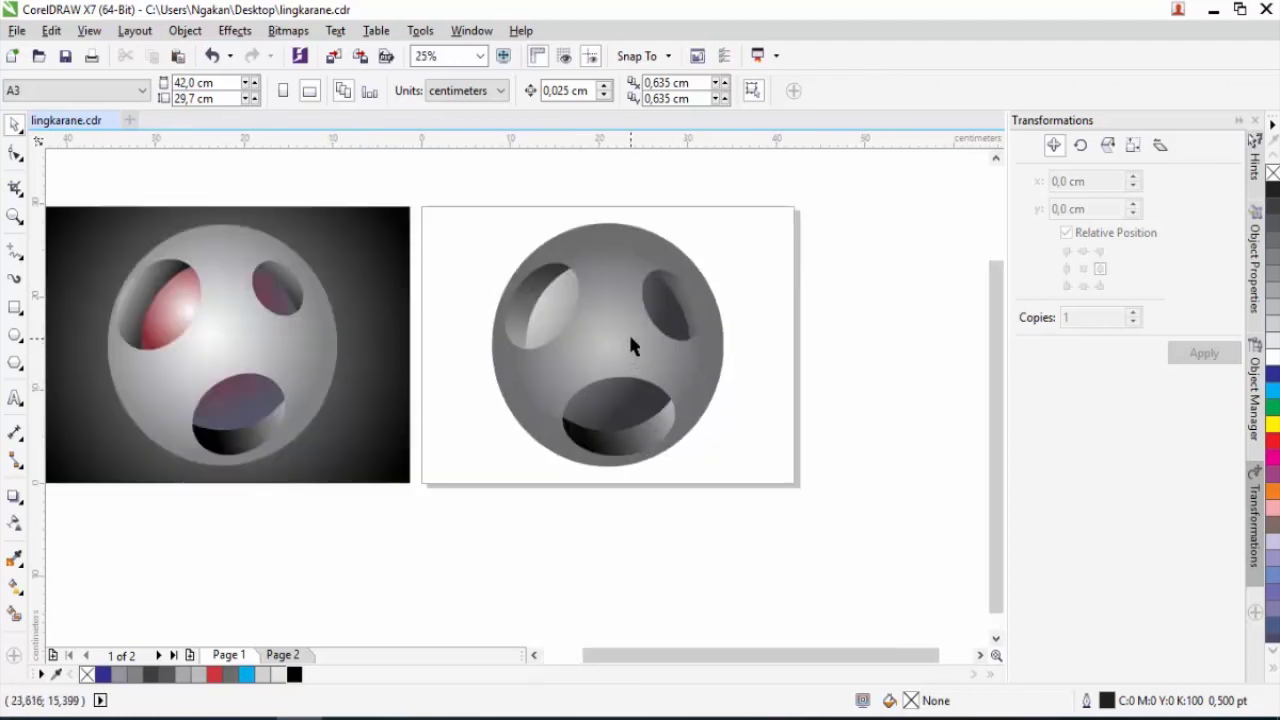
pyautogui.click(15, 307)
pyautogui.moveTo(419, 207); pyautogui.dragTo(796, 485)
pyautogui.click(15, 125)
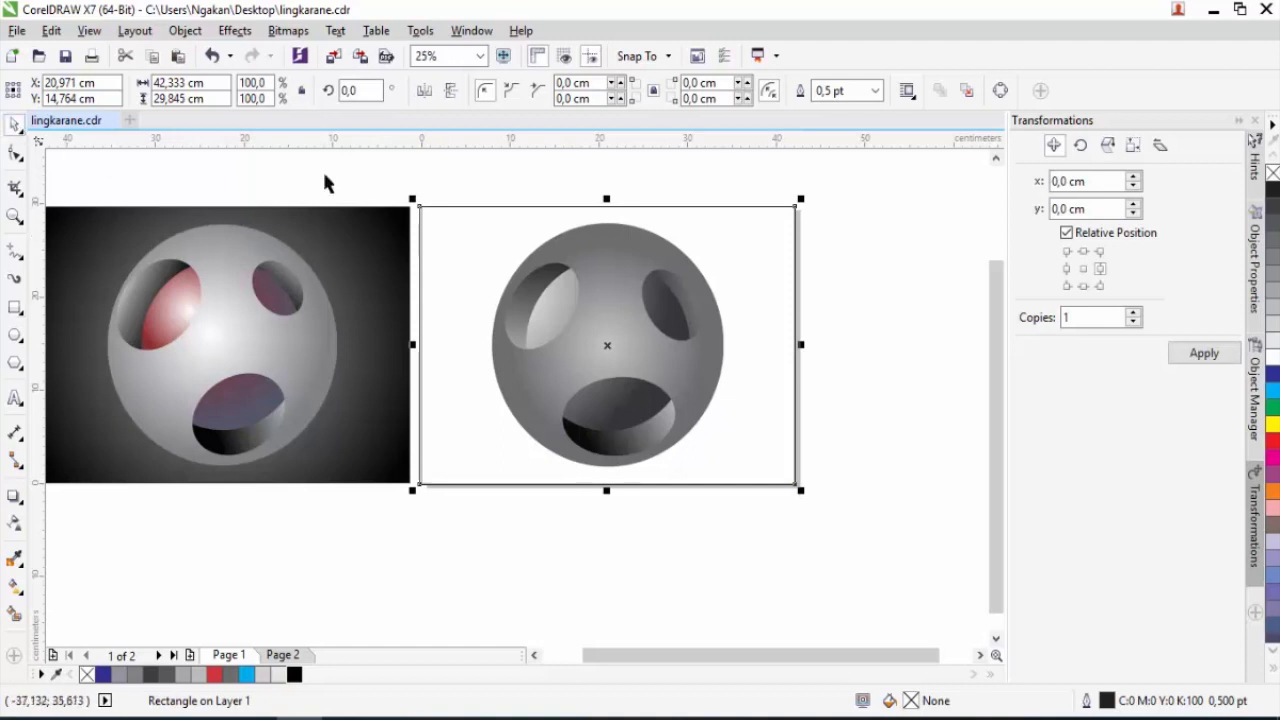
pyautogui.click(1271, 192)
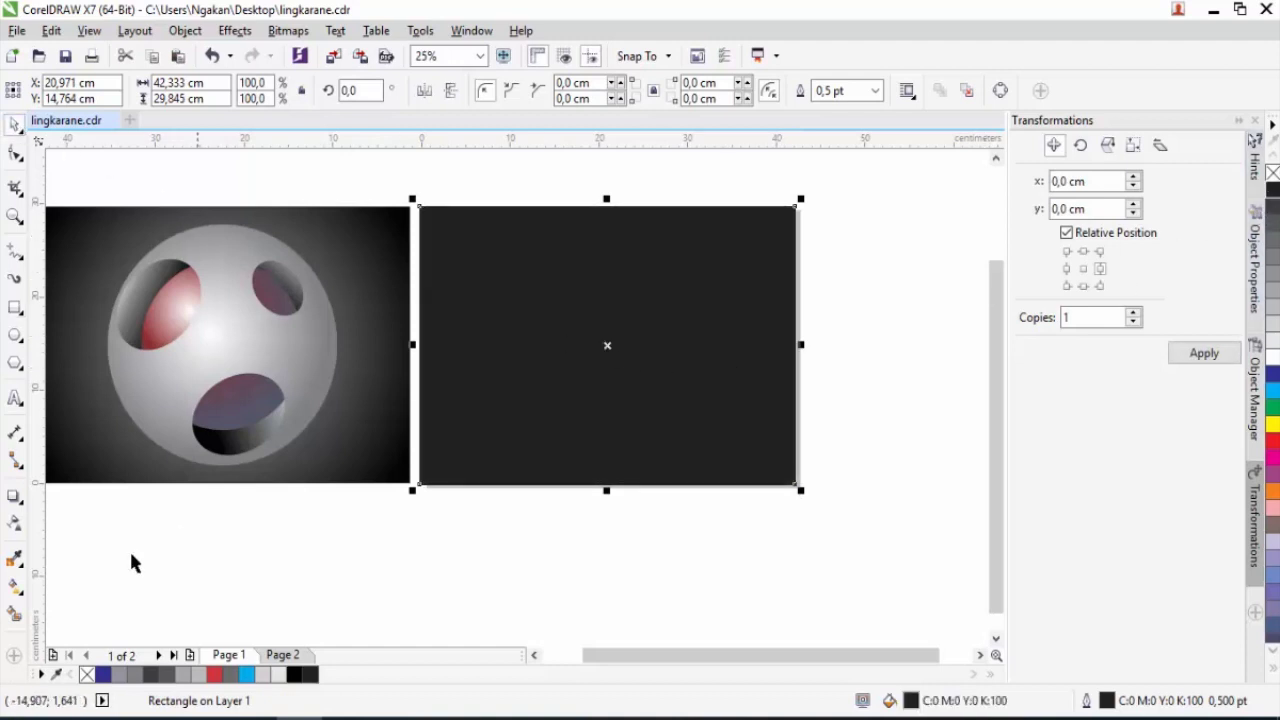
# Step: Apply an elliptical fountain fill with a white center and black edge to the background rectangle and stretch the gradient vertically
pyautogui.click(15, 588)
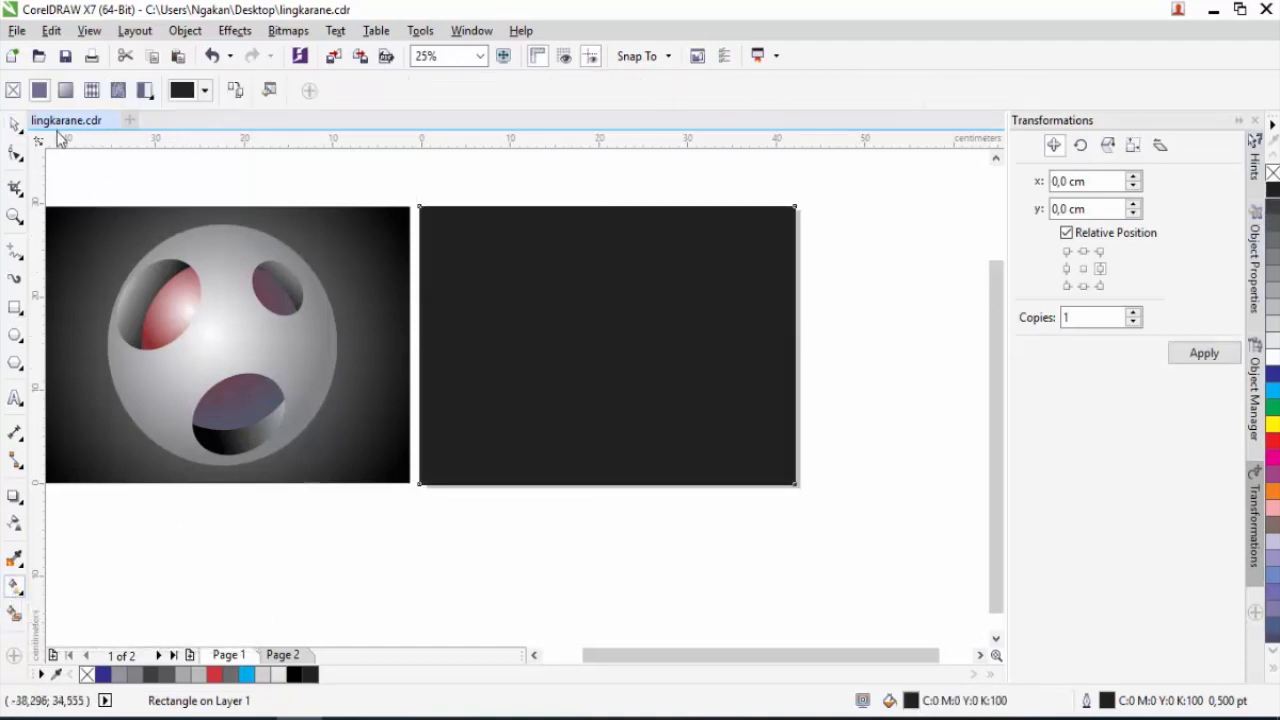
pyautogui.click(63, 91)
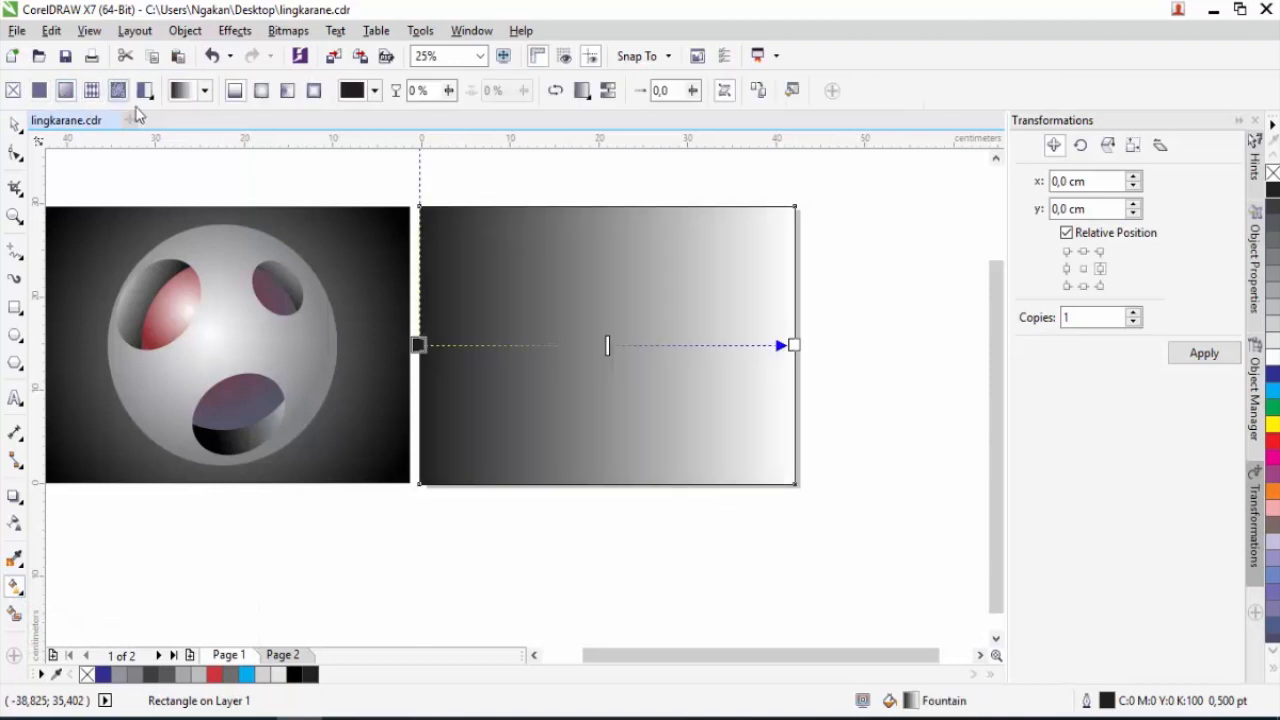
pyautogui.click(261, 91)
pyautogui.moveTo(606, 206); pyautogui.dragTo(605, 178)
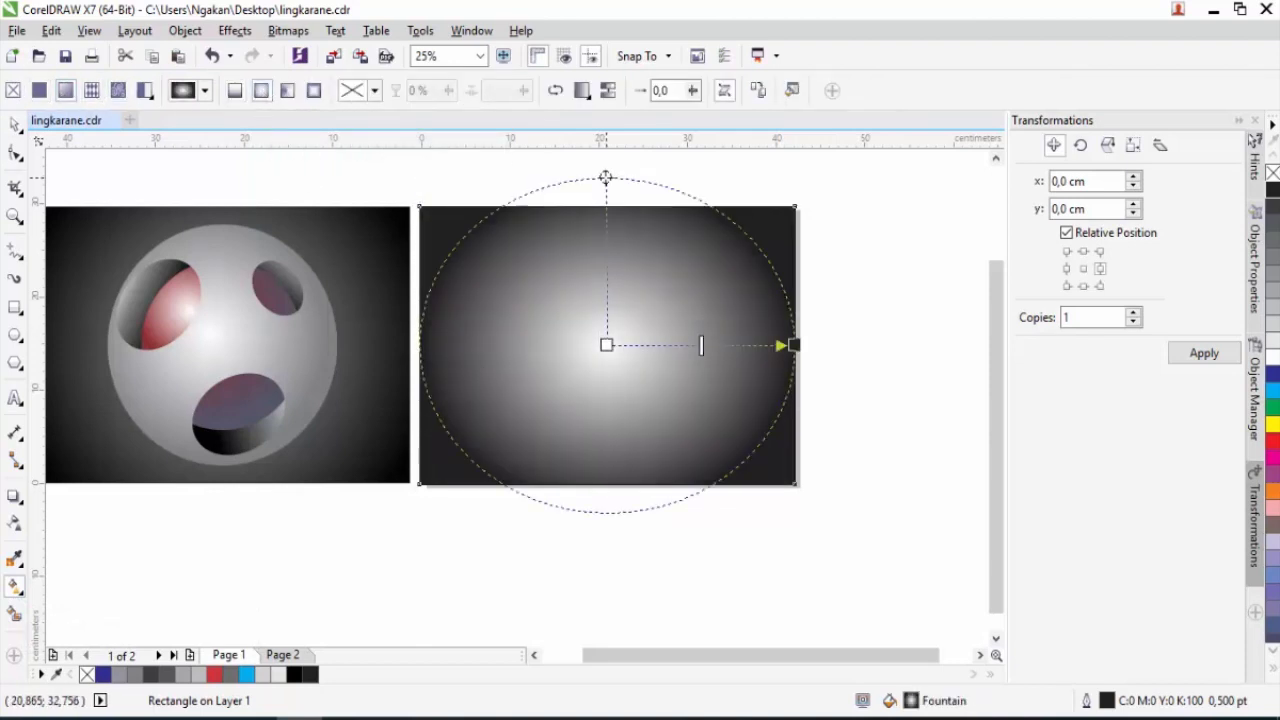
pyautogui.click(15, 123)
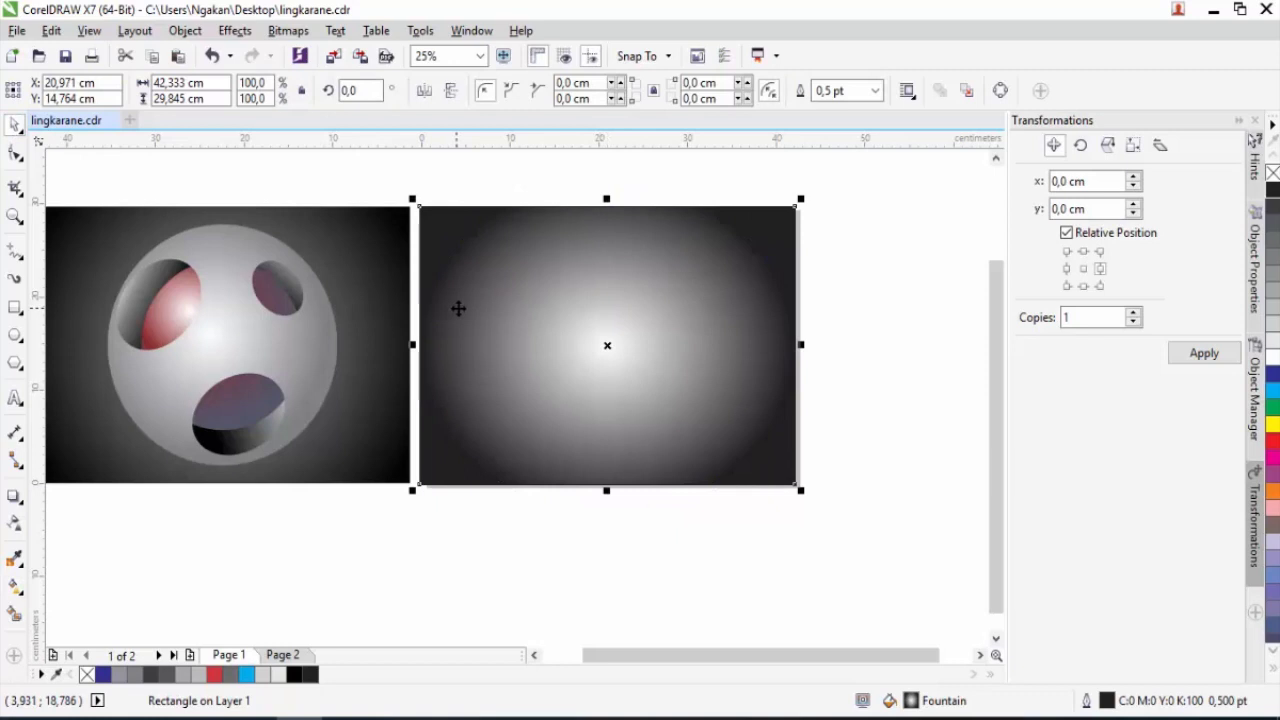
# Step: Send the background rectangle to the back of the page, behind the sphere
pyautogui.rightClick(459, 309)
pyautogui.moveTo(640, 497)
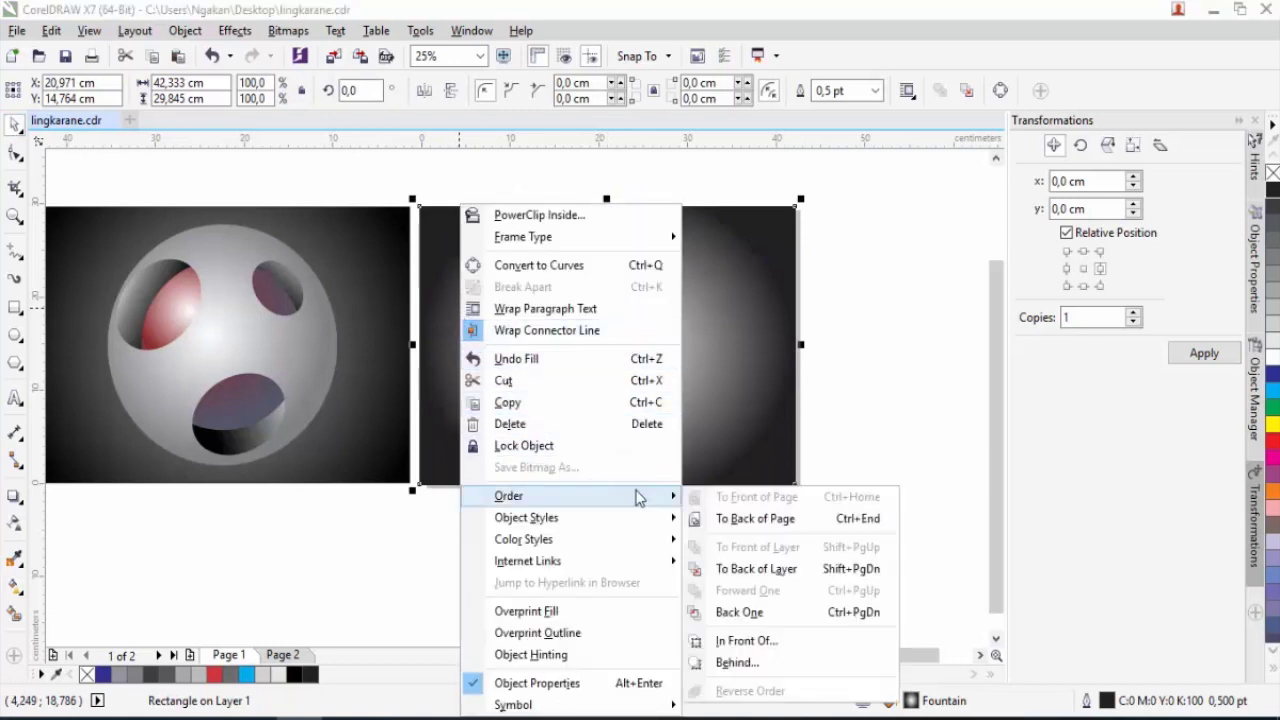
pyautogui.click(748, 519)
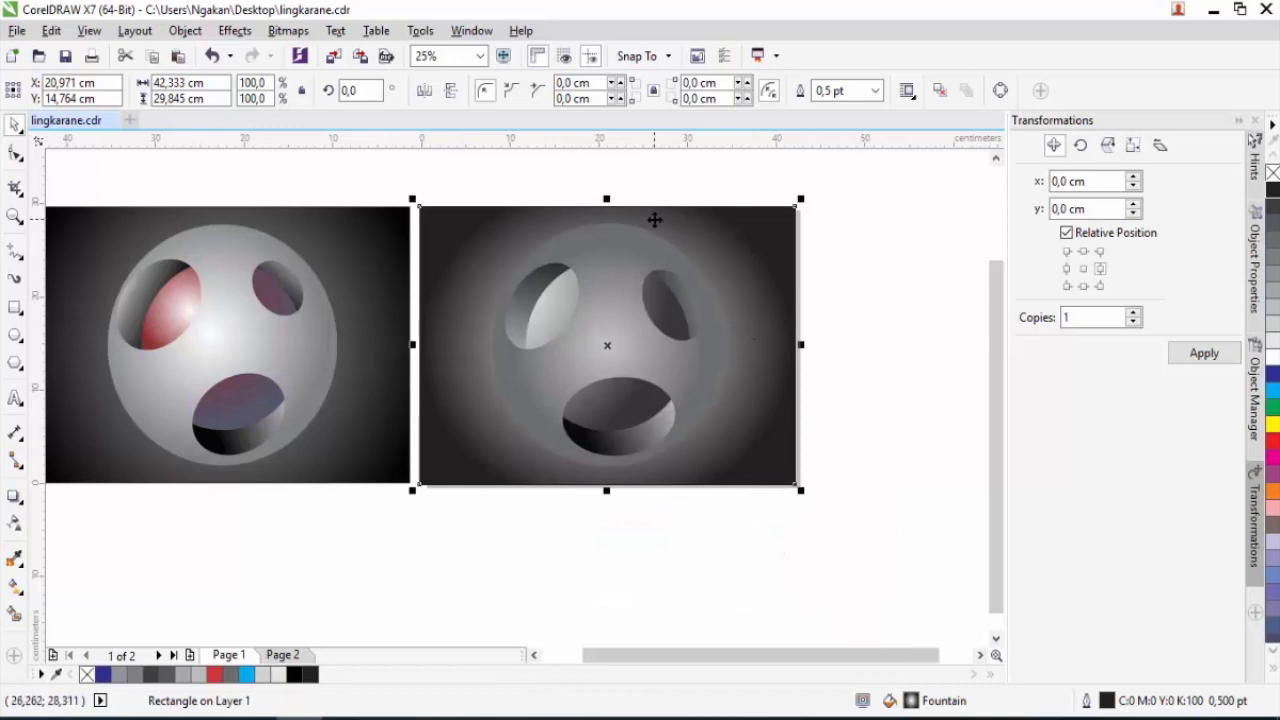
# Step: Tighten the background rectangle's elliptical gradient by pulling its dark outer stop inward and adjusting its vertical extent
pyautogui.click(15, 586)
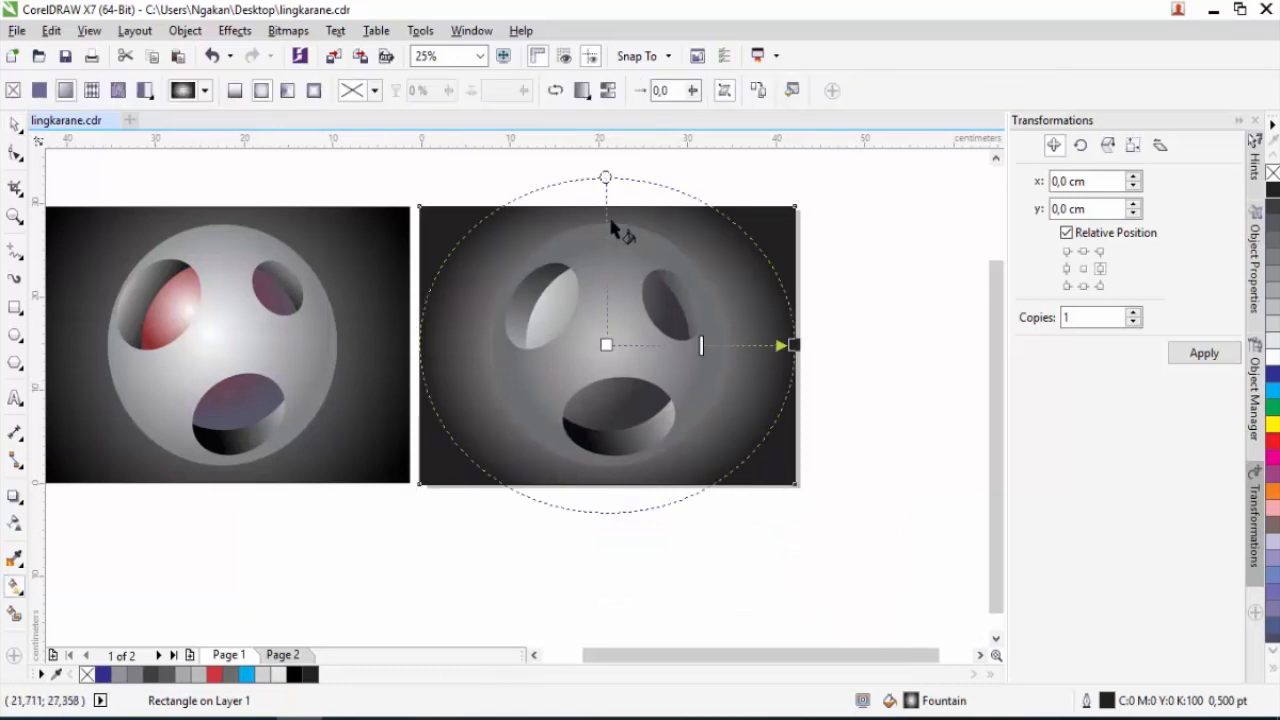
pyautogui.moveTo(794, 345); pyautogui.dragTo(762, 345)
pyautogui.moveTo(606, 205); pyautogui.dragTo(602, 173)
pyautogui.click(14, 125)
pyautogui.scroll(-1, 611, 335)
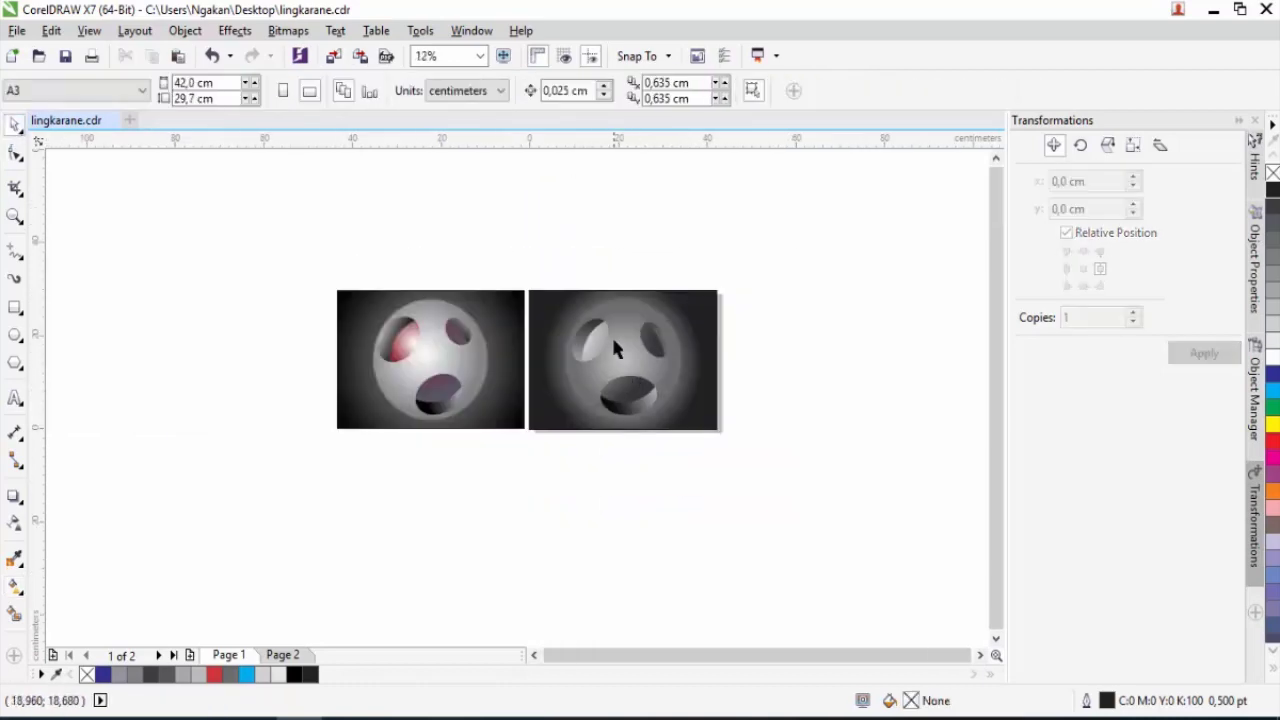
pyautogui.scroll(3, 611, 334)
pyautogui.scroll(-1, 612, 325)
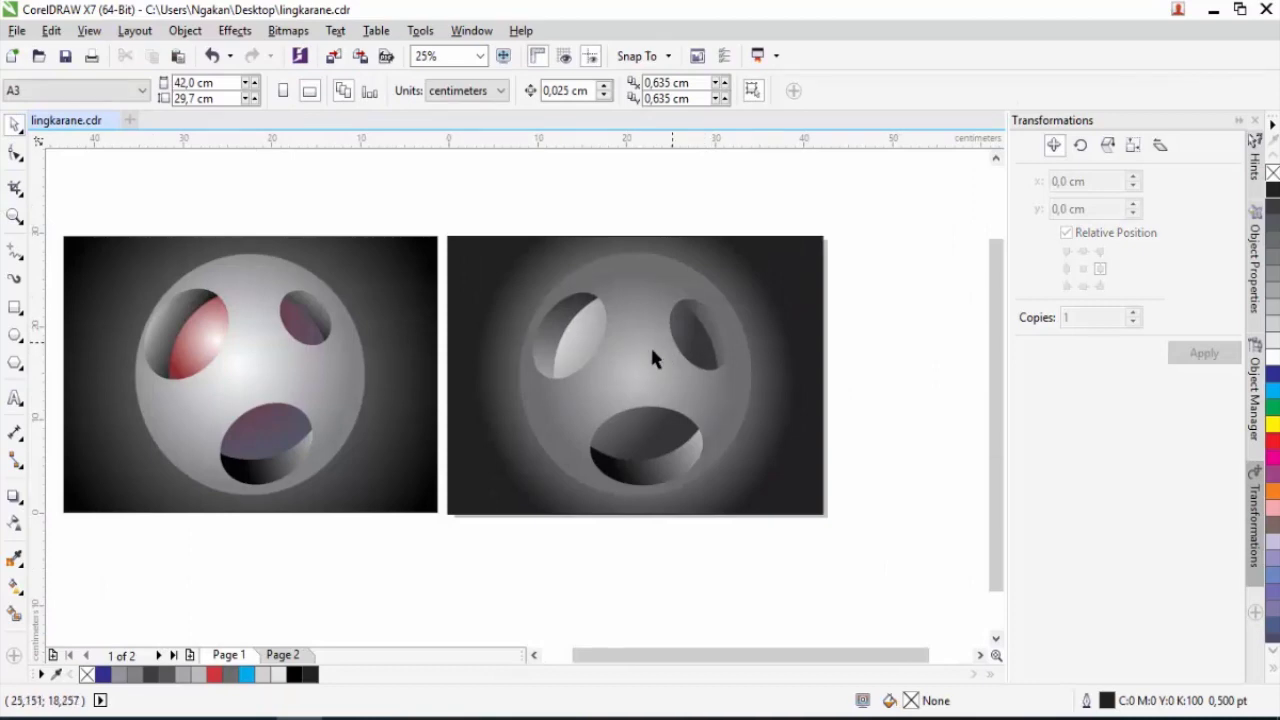
# Step: View the cut-through sphere variant on Page 2 and return to Page 1
pyautogui.click(560, 338)
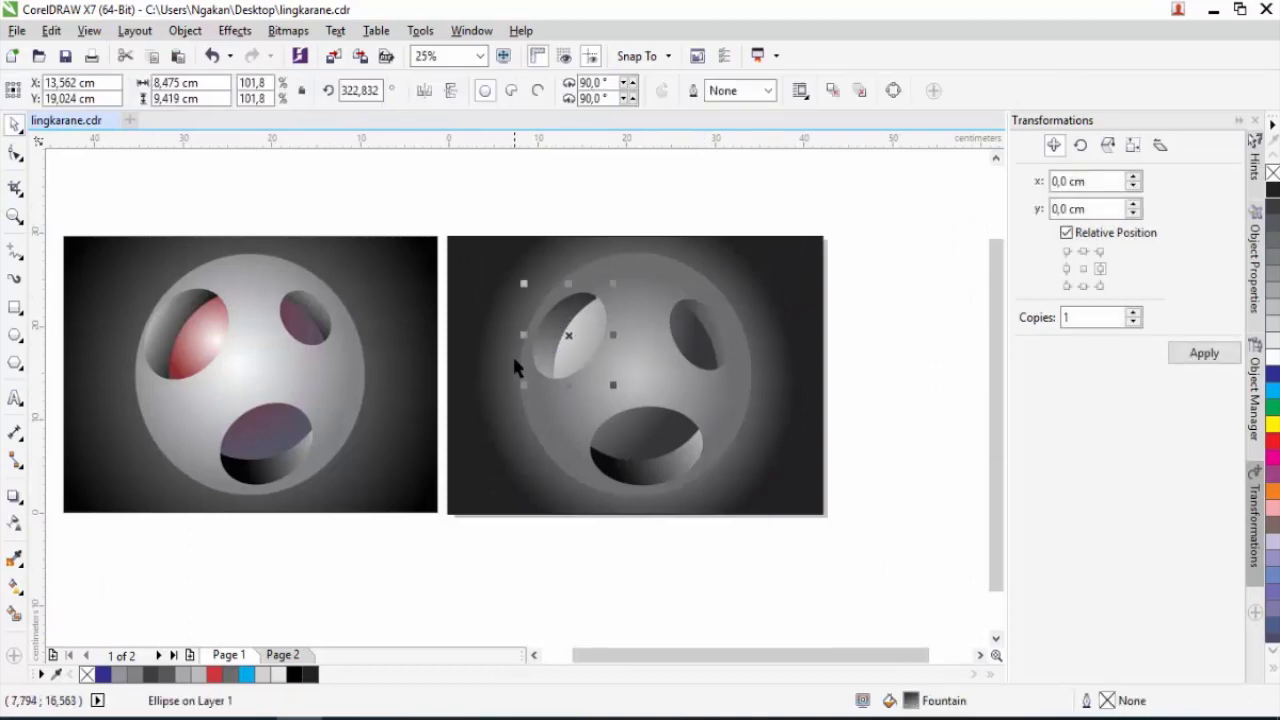
pyautogui.click(289, 655)
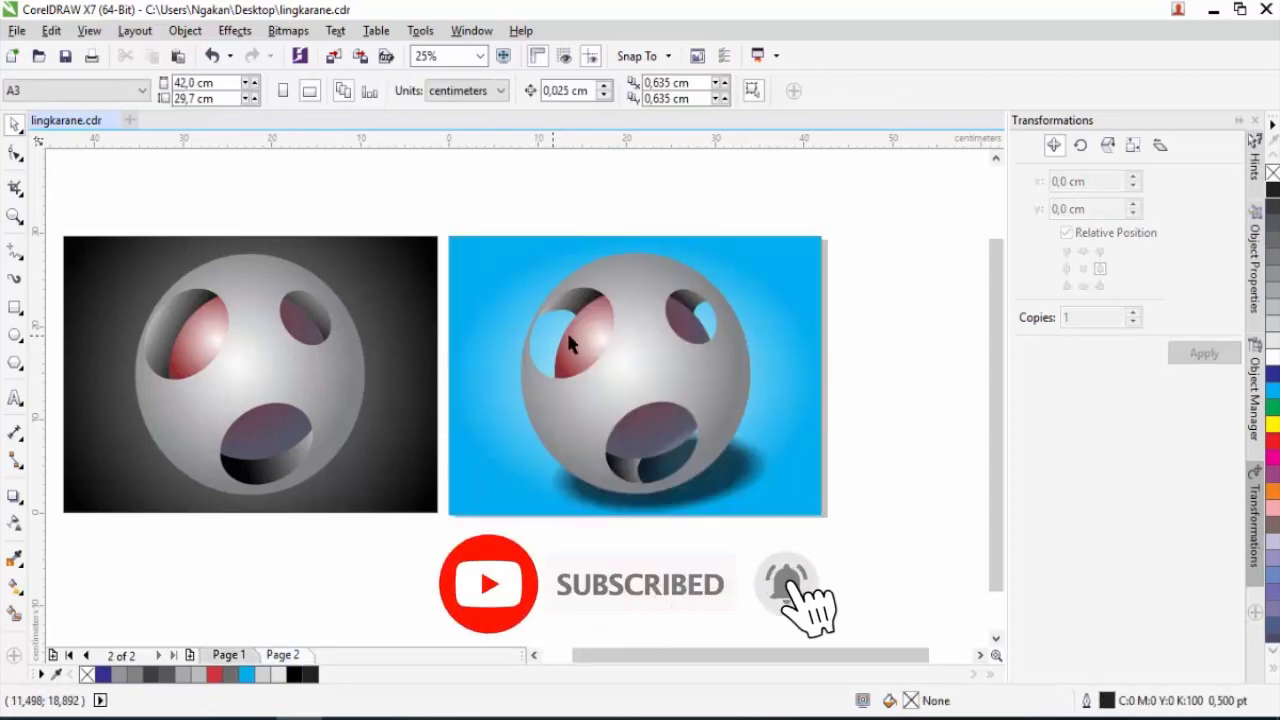
pyautogui.click(232, 655)
pyautogui.scroll(2, 536, 334)
pyautogui.scroll(-2, 540, 340)
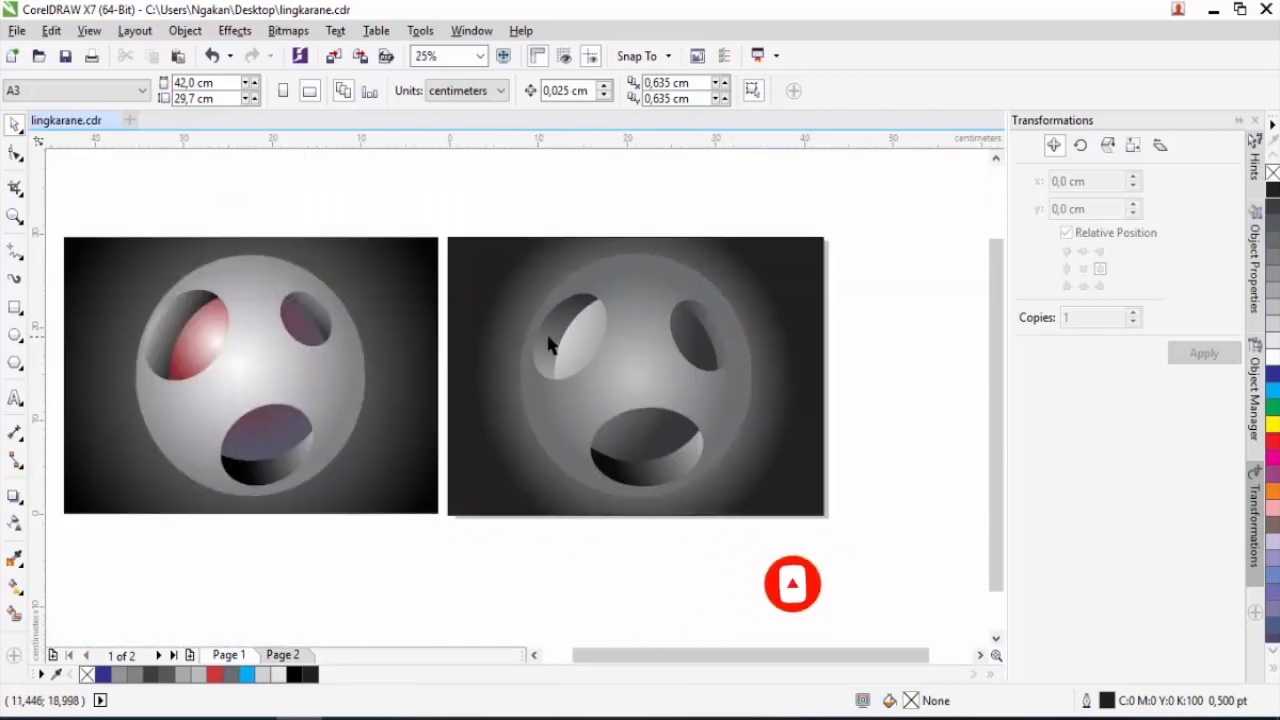
# Step: Place a copy of the upper-left opening's ellipse toward the lower left and subtract it from the original with Back Minus Front
pyautogui.click(549, 344)
pyautogui.scroll(1, 556, 345)
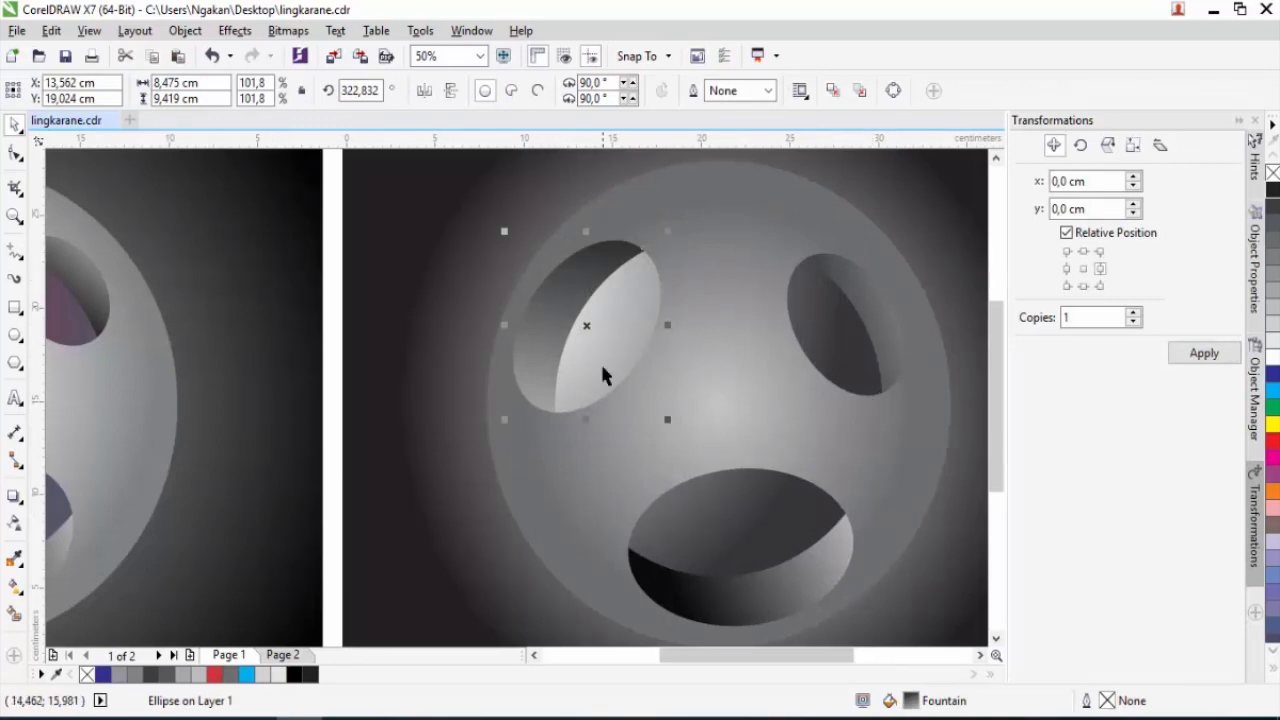
pyautogui.moveTo(588, 329); pyautogui.dragTo(551, 375)
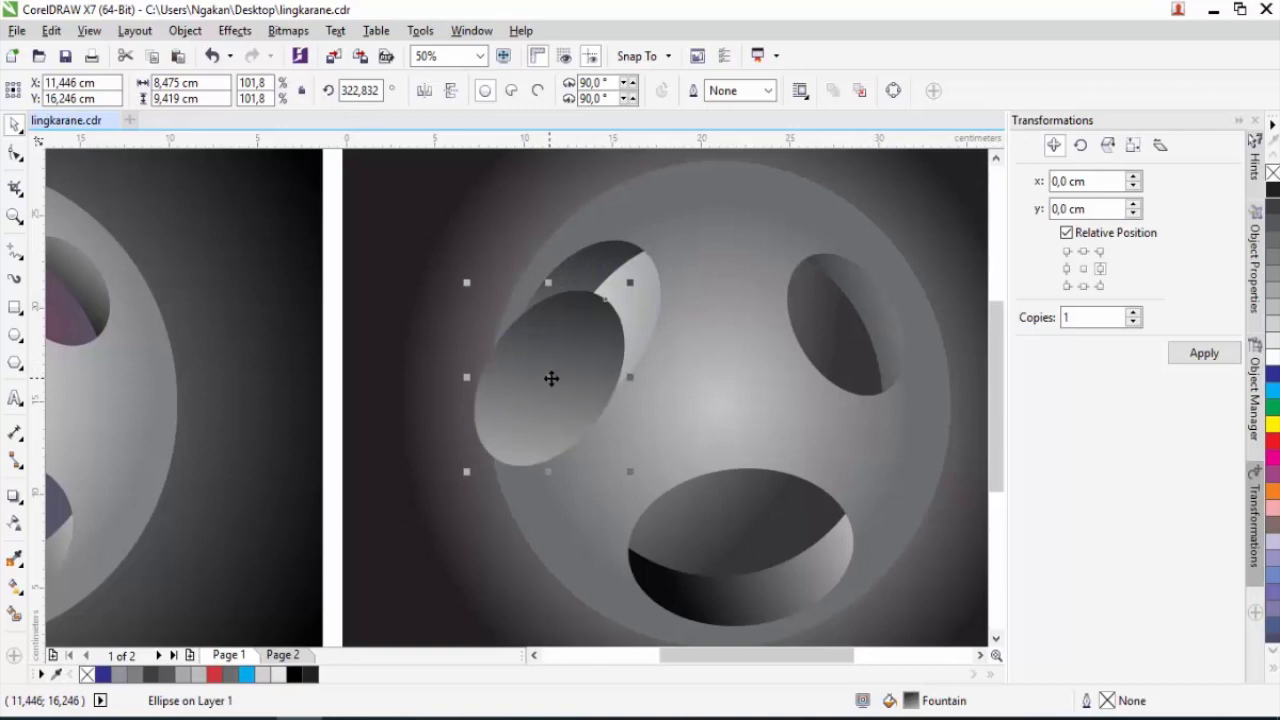
pyautogui.keyDown('shift'); pyautogui.click(594, 268); pyautogui.keyUp('shift')
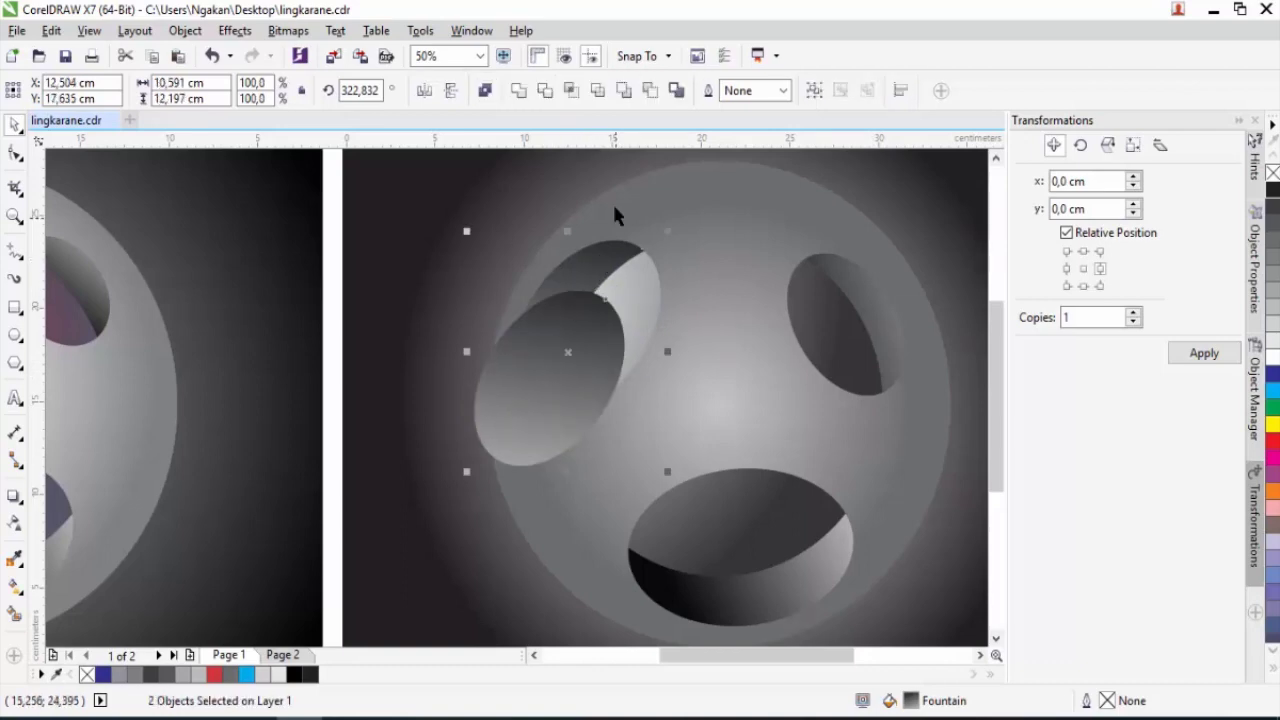
pyautogui.click(650, 93)
pyautogui.scroll(-1, 523, 311)
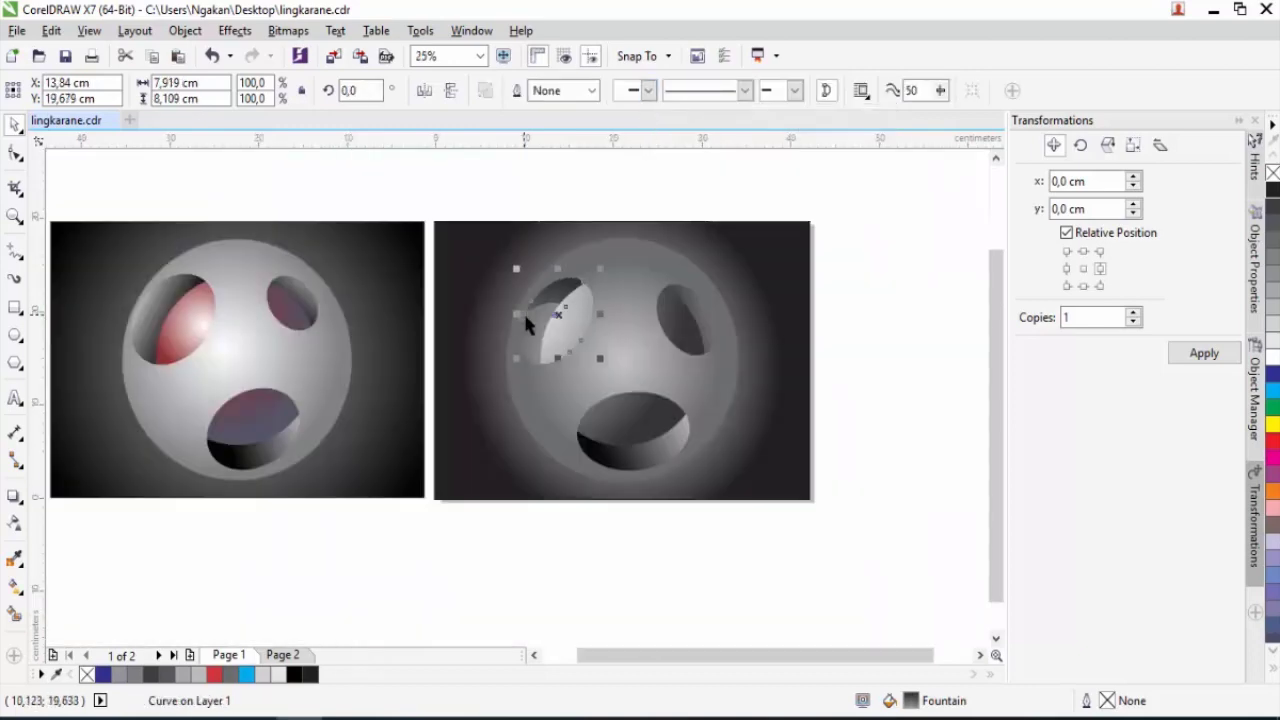
# Step: Delete the dark gradient background rectangle behind the sphere
pyautogui.click(851, 305)
pyautogui.click(775, 270)
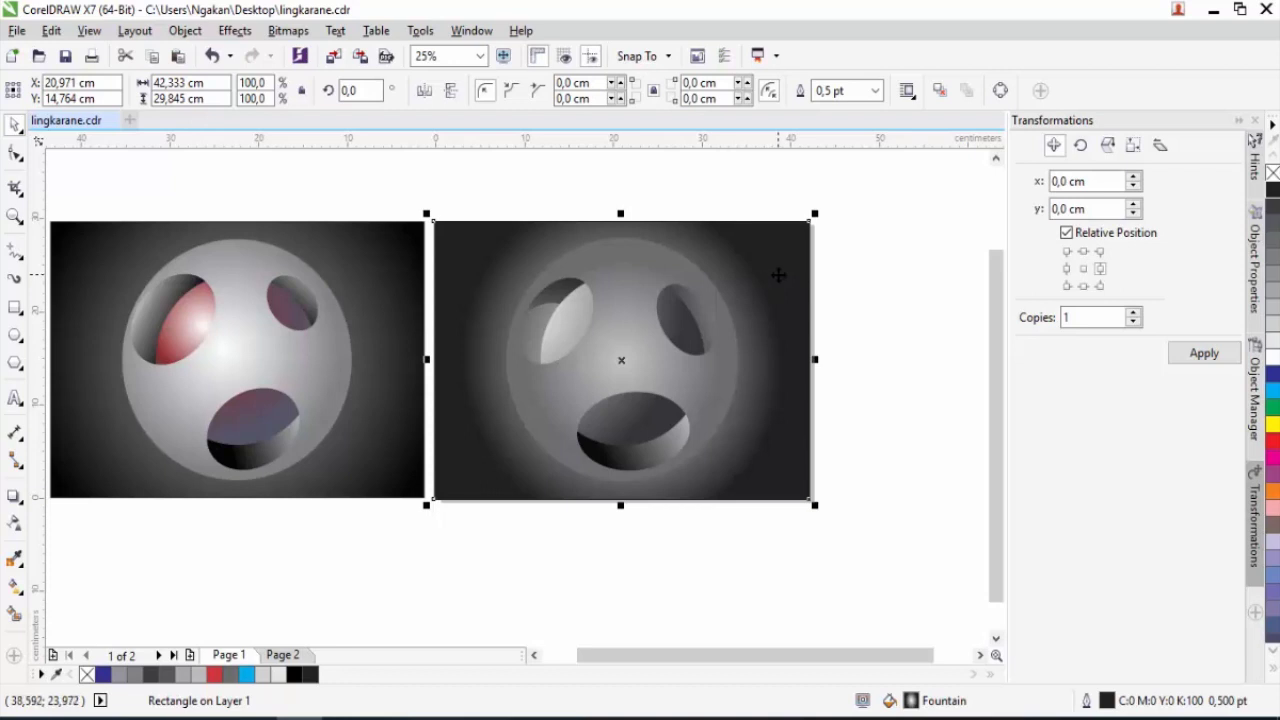
pyautogui.press('Delete')
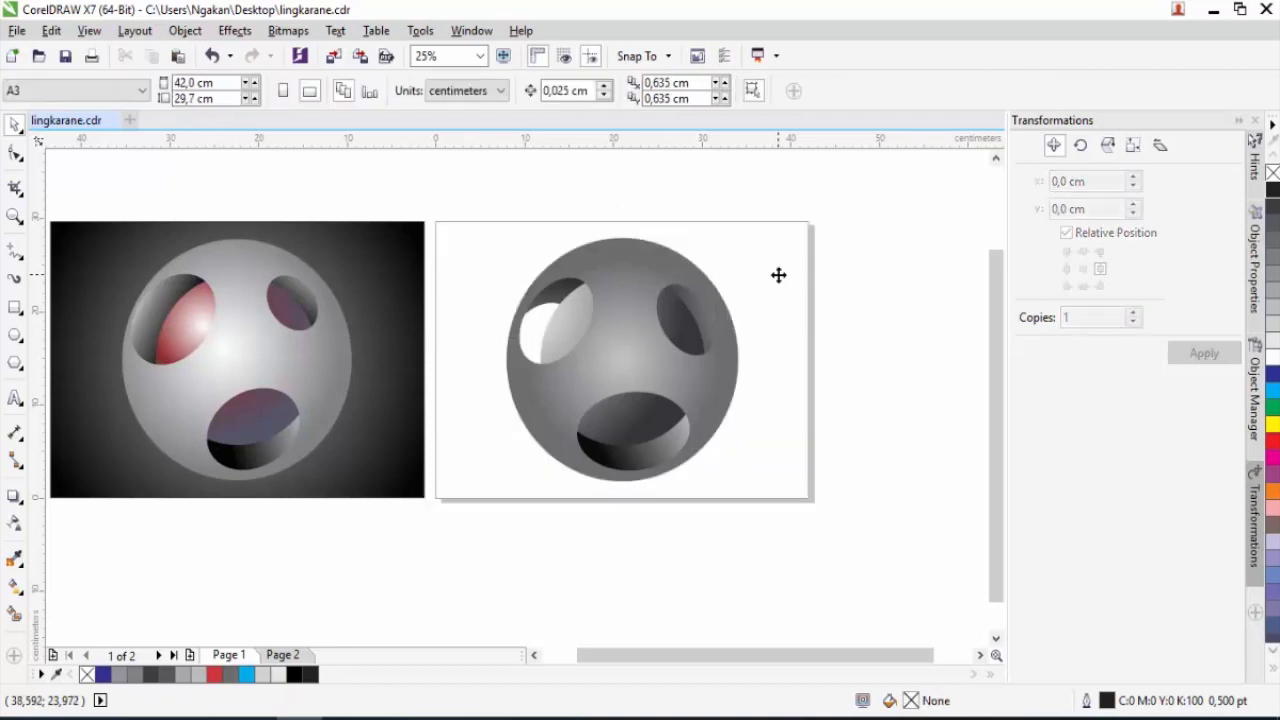
# Step: Place a copy of the upper-right opening's ellipse toward the lower right and subtract it from the original with Back Minus Front
pyautogui.click(702, 321)
pyautogui.scroll(1, 697, 339)
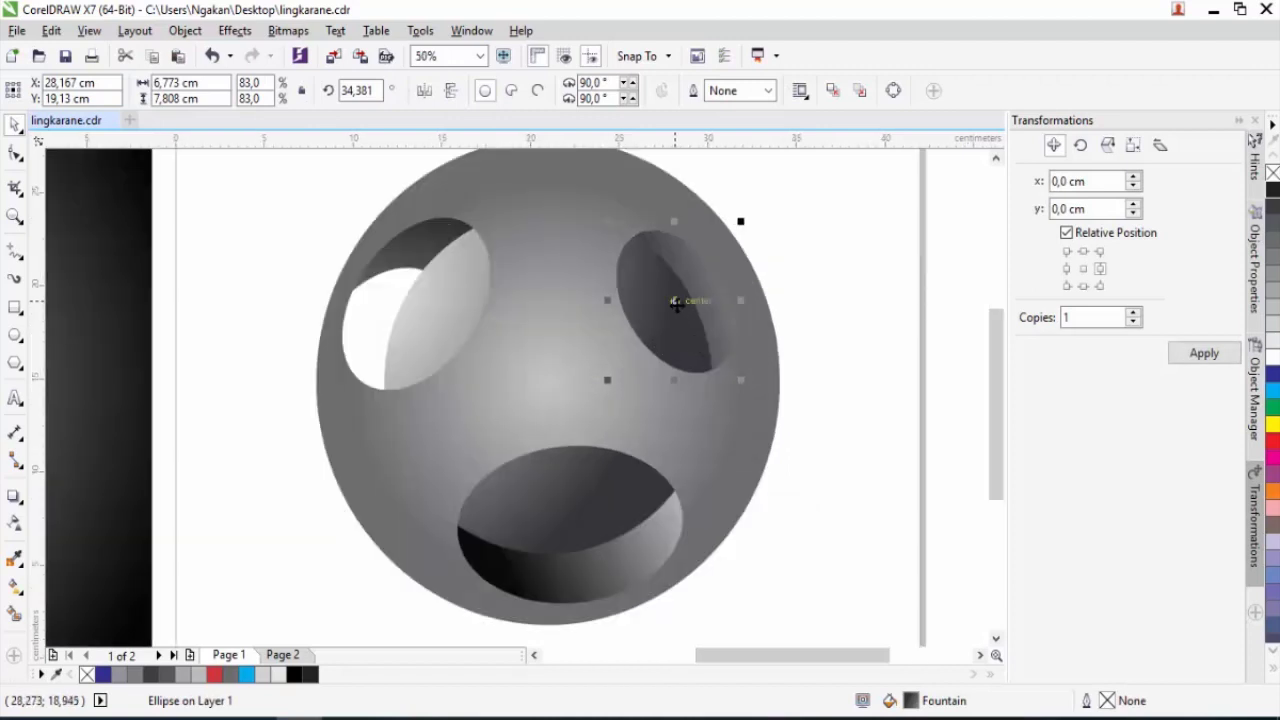
pyautogui.moveTo(676, 302); pyautogui.dragTo(703, 350)
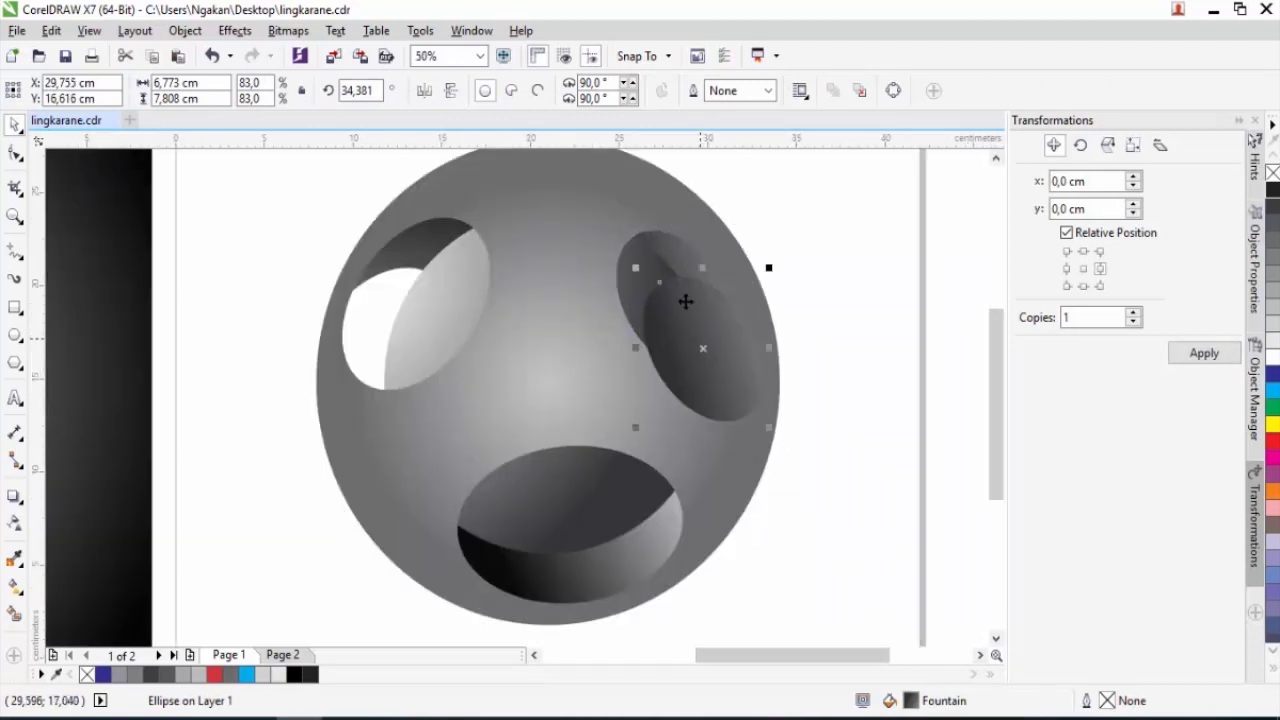
pyautogui.keyDown('shift'); pyautogui.click(672, 252); pyautogui.keyUp('shift')
pyautogui.click(650, 92)
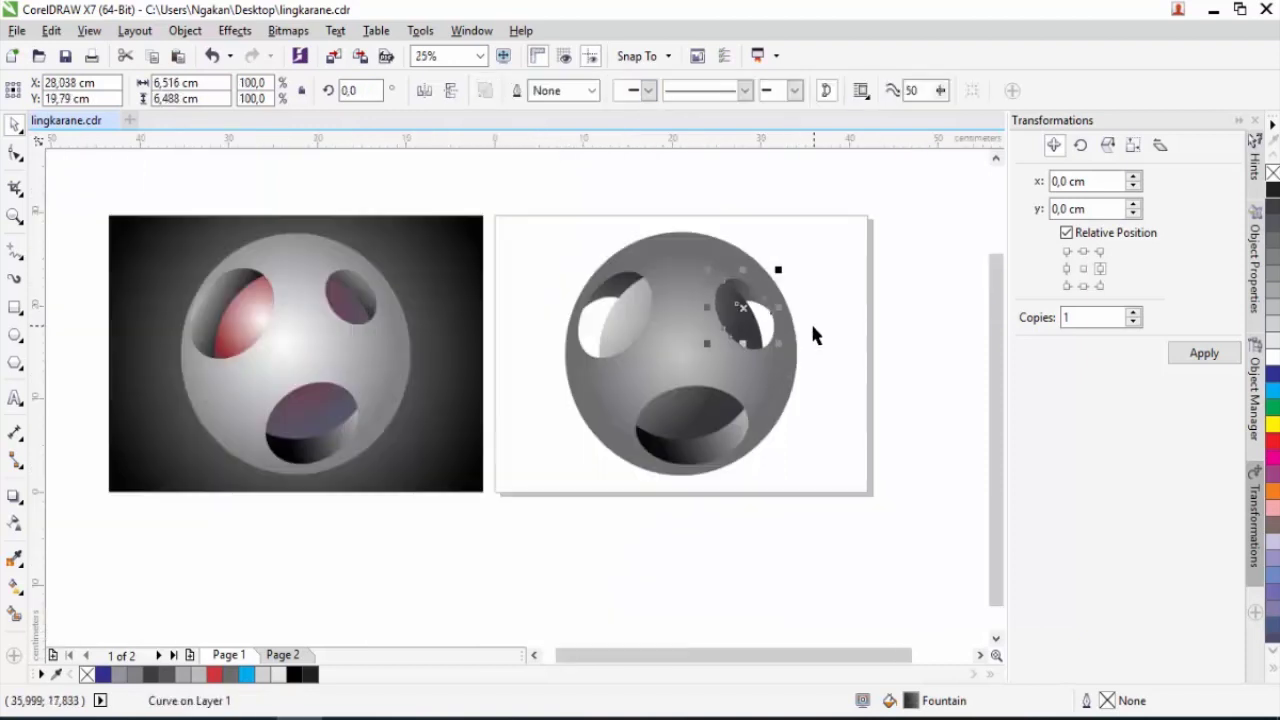
pyautogui.scroll(-2, 810, 321)
# Step: Place a copy of the lower opening's ellipse toward the upper right and subtract it from the original with Back Minus Front
pyautogui.moveTo(720, 452); pyautogui.dragTo(737, 432)
pyautogui.keyDown('shift'); pyautogui.click(680, 466); pyautogui.keyUp('shift')
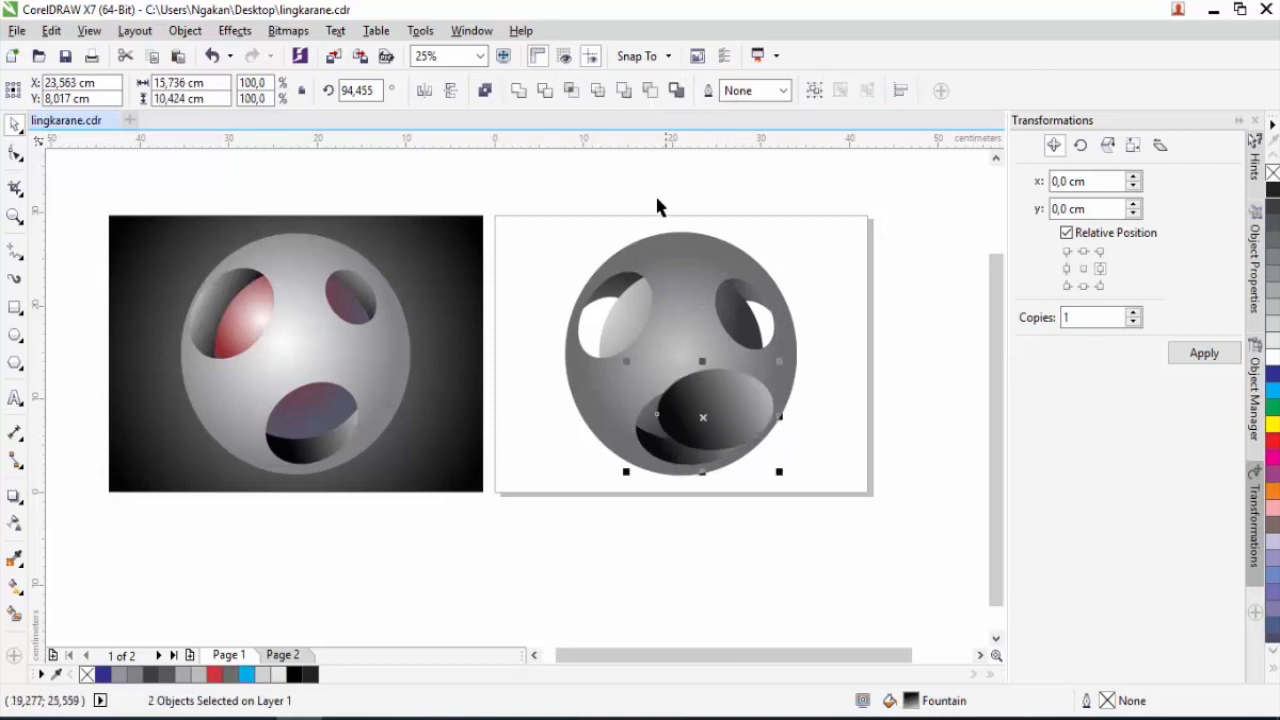
pyautogui.click(650, 92)
pyautogui.click(836, 347)
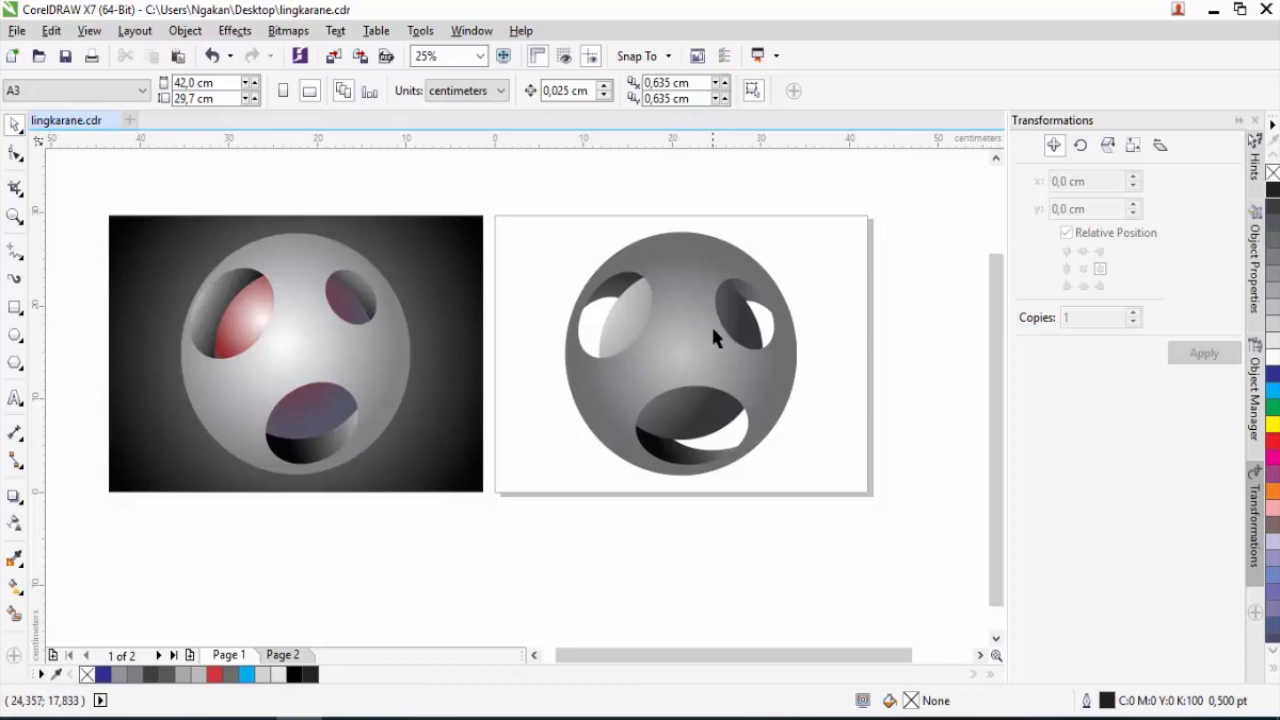
# Step: Examine the cut-through openings of the new sphere and compare them with the reference sphere's red inner ball and shading
pyautogui.scroll(1, 711, 322)
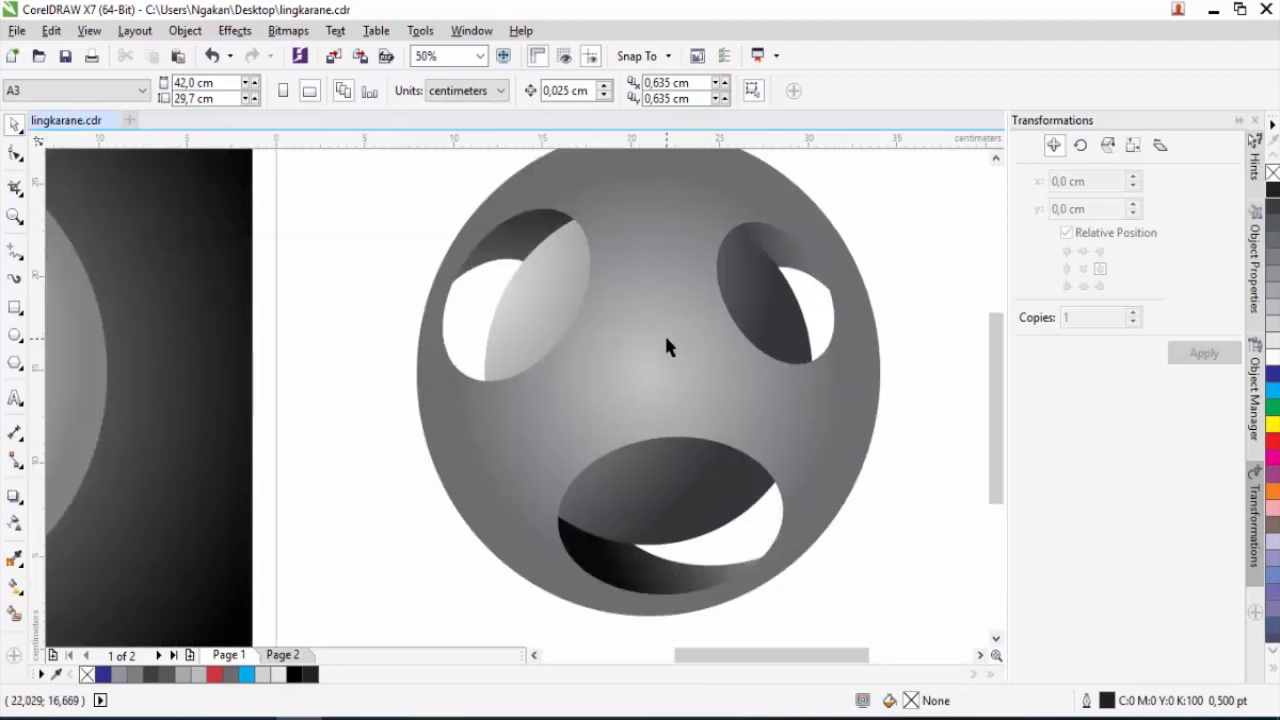
pyautogui.scroll(-1, 655, 333)
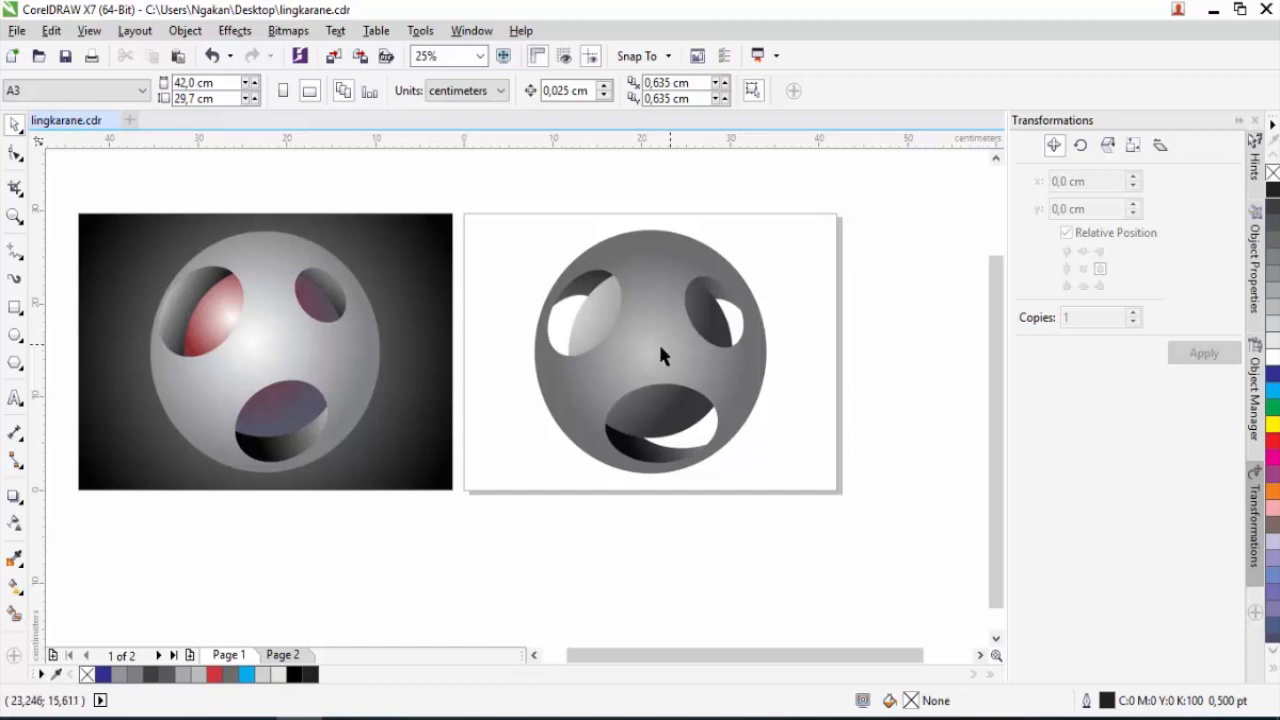
pyautogui.scroll(-1, 620, 388)
pyautogui.scroll(2, 432, 378)
pyautogui.scroll(-1, 470, 366)
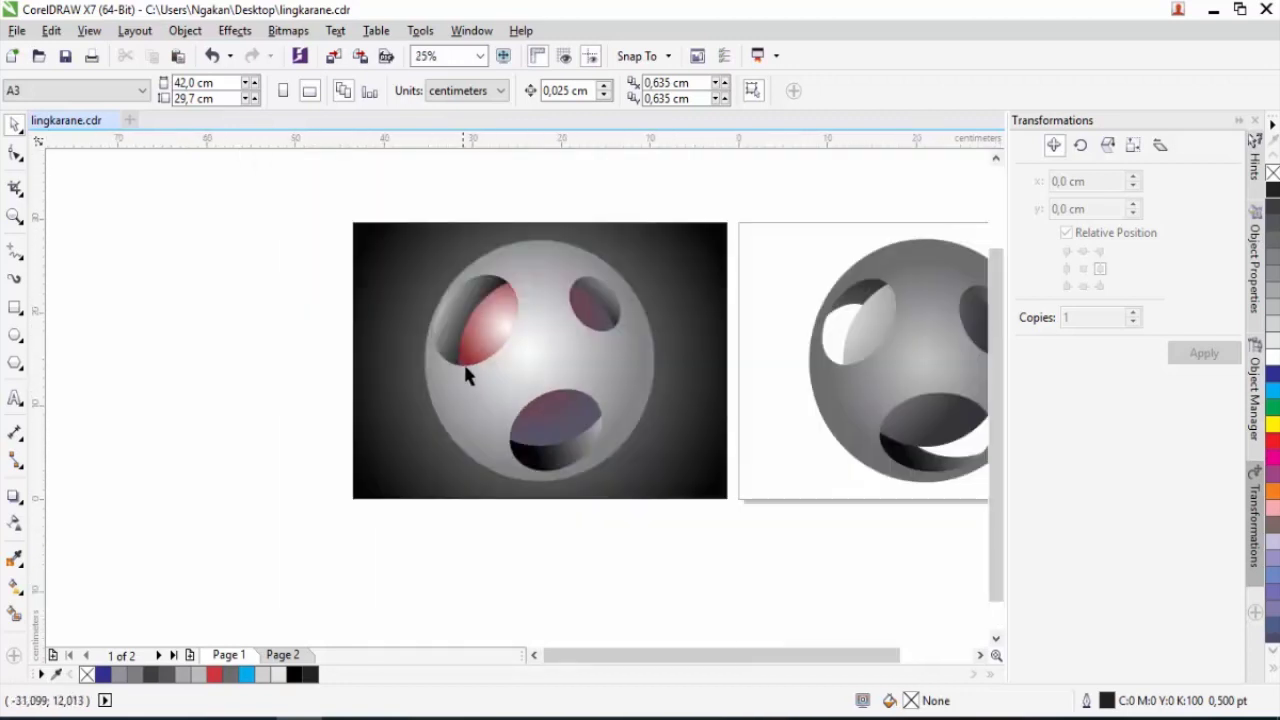
pyautogui.scroll(1, 465, 352)
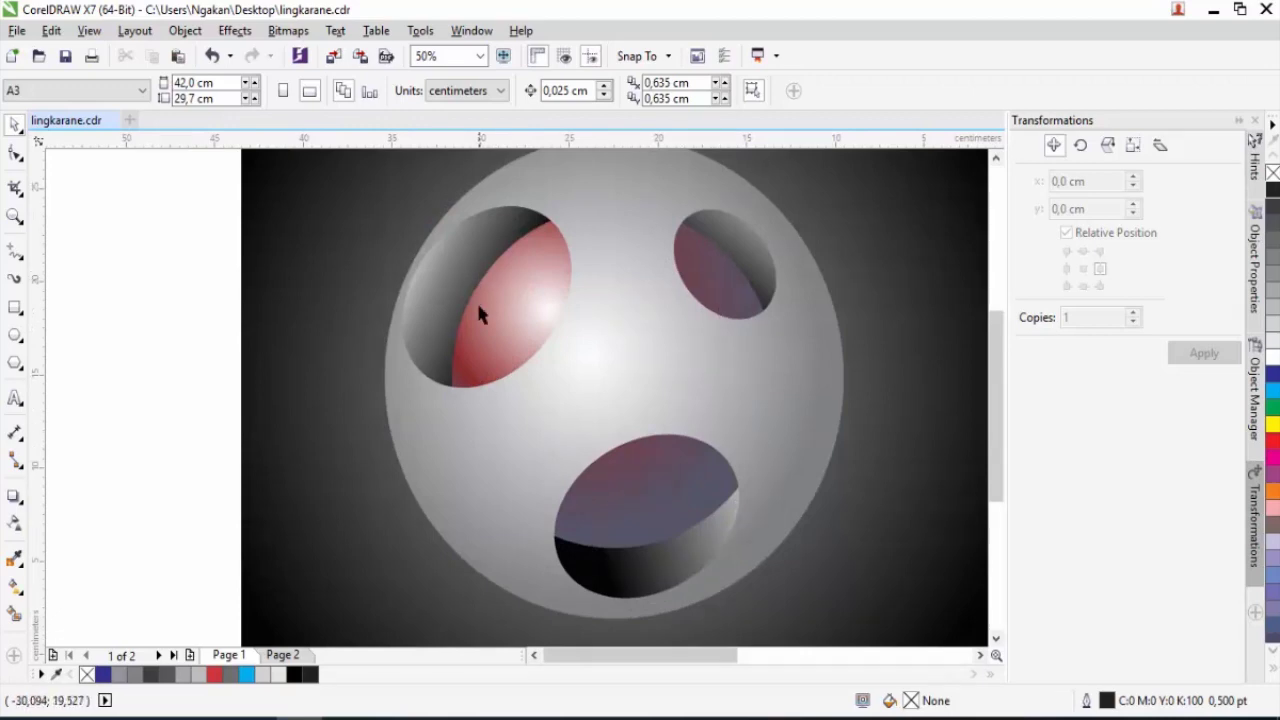
pyautogui.scroll(-1, 653, 447)
pyautogui.scroll(1, 641, 420)
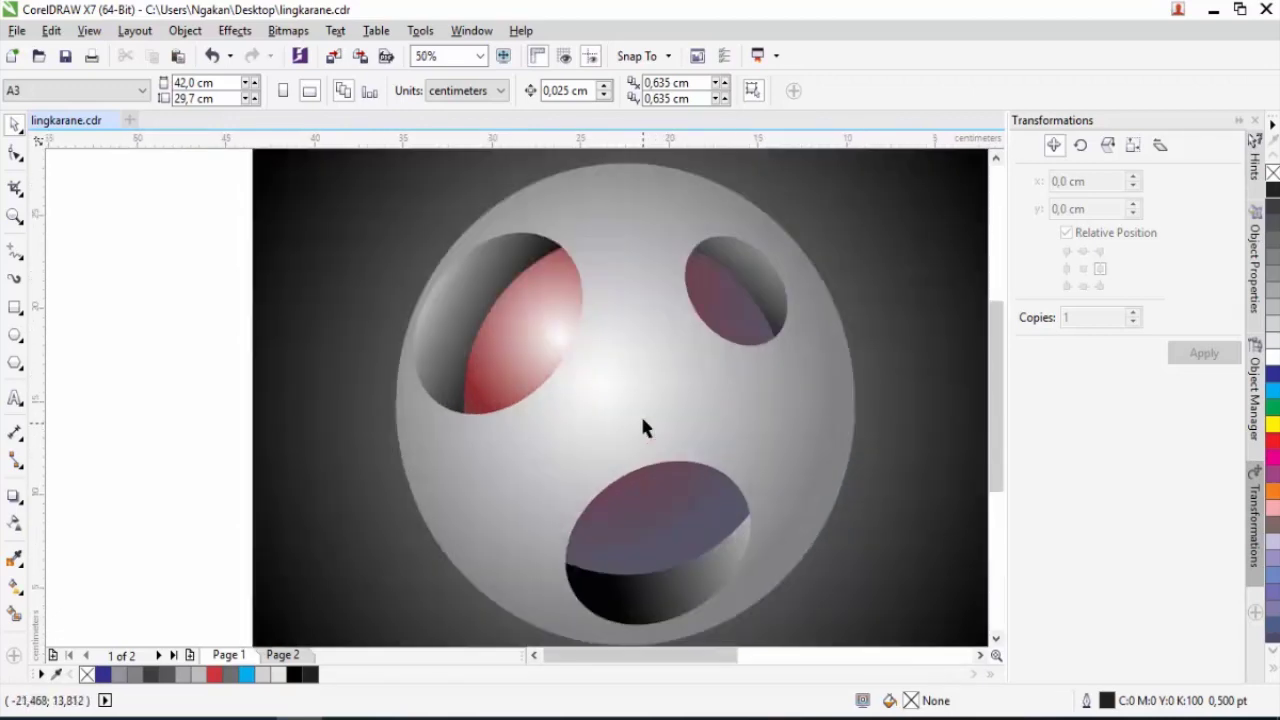